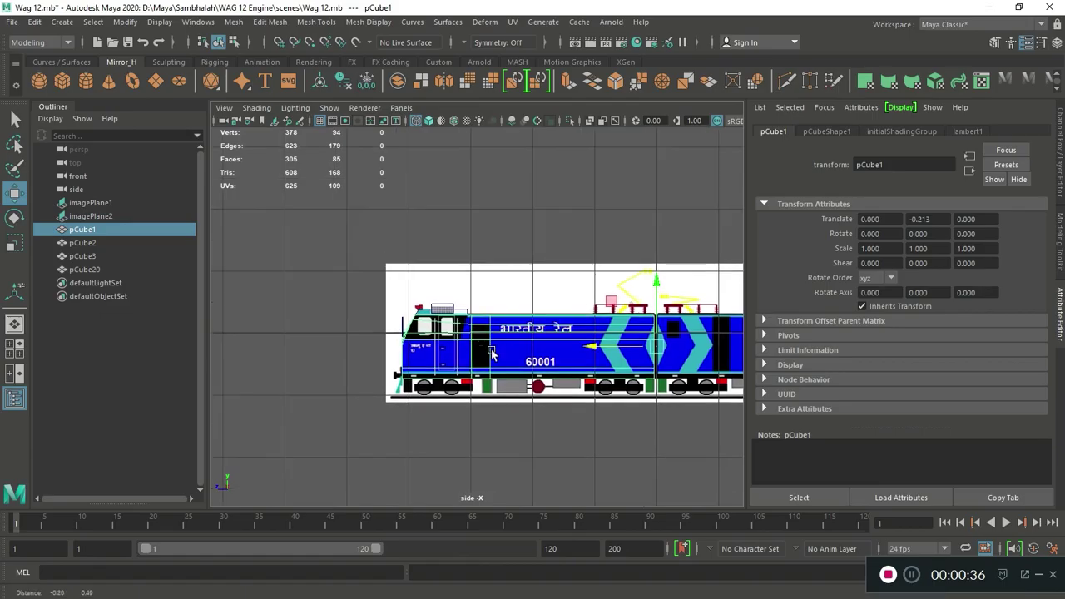
- Select the reference image plane and zoom the side view onto the locomotive's front end
{"action": "scroll", "coordinate": [552, 231], "scroll_direction": "up", "scroll_amount": 2}
{"action": "left_click", "coordinate": [429, 346]}
{"action": "middle_click_drag", "start_coordinate": [430, 346], "coordinate": [487, 243], "text": "alt"}
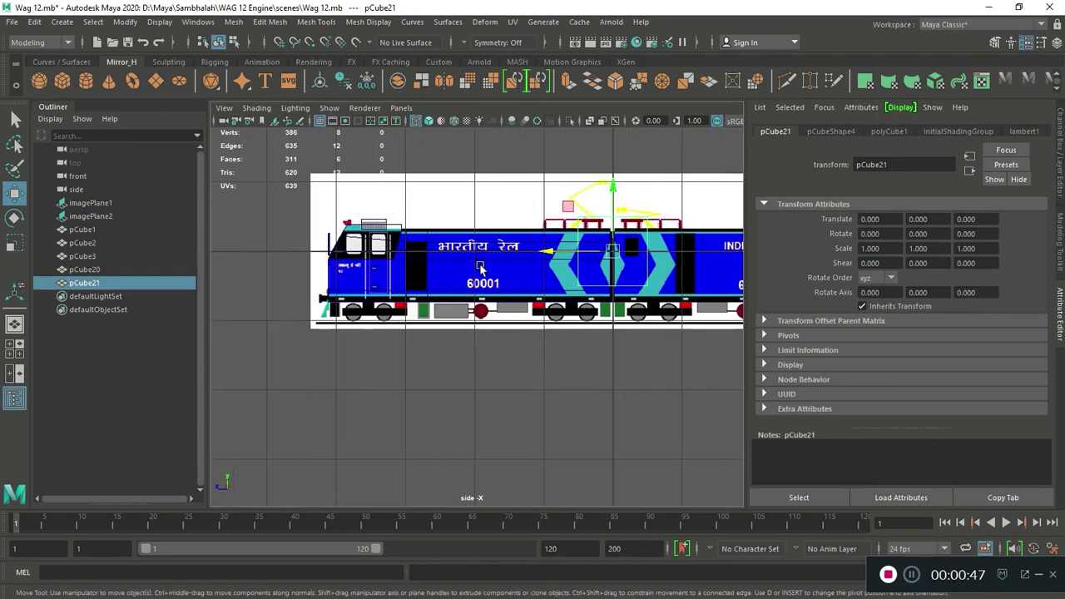
- Move pCube21 under the front end and scale it down into a small block
{"action": "left_click_drag", "start_coordinate": [600, 248], "coordinate": [351, 261]}
{"action": "scroll", "coordinate": [351, 261], "scroll_direction": "up", "scroll_amount": 3}
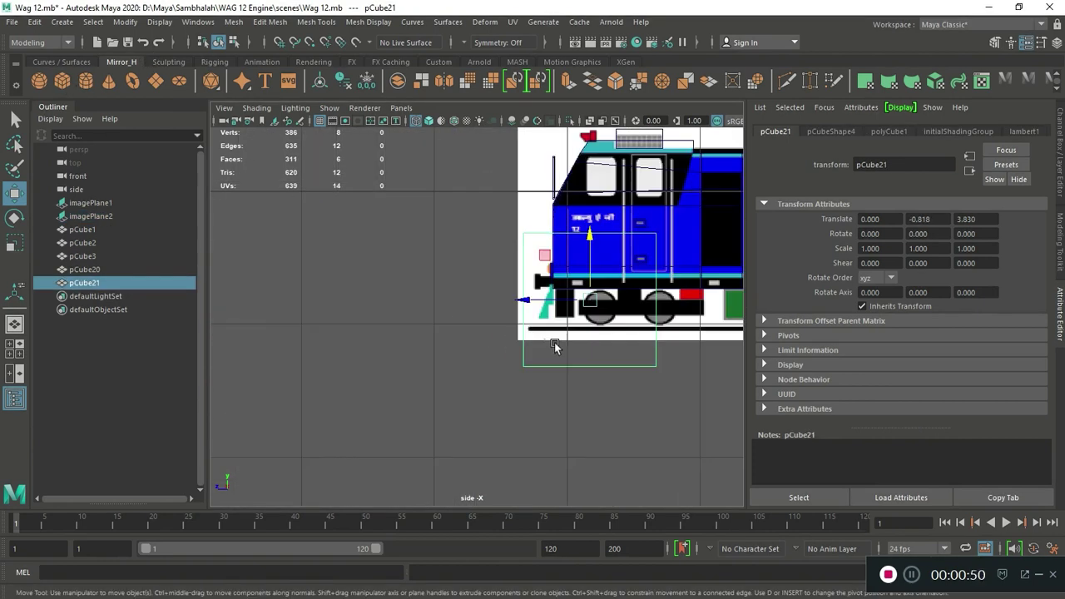
{"action": "scroll", "coordinate": [494, 305], "scroll_direction": "up", "scroll_amount": 3}
{"action": "scroll", "coordinate": [582, 305], "scroll_direction": "up", "scroll_amount": 2}
{"action": "key", "text": "r"}
{"action": "mouse_move", "coordinate": [503, 290]}
{"action": "left_mouse_down"}
{"action": "mouse_move", "coordinate": [449, 254]}
{"action": "mouse_move", "coordinate": [367, 231]}
{"action": "left_mouse_up"}
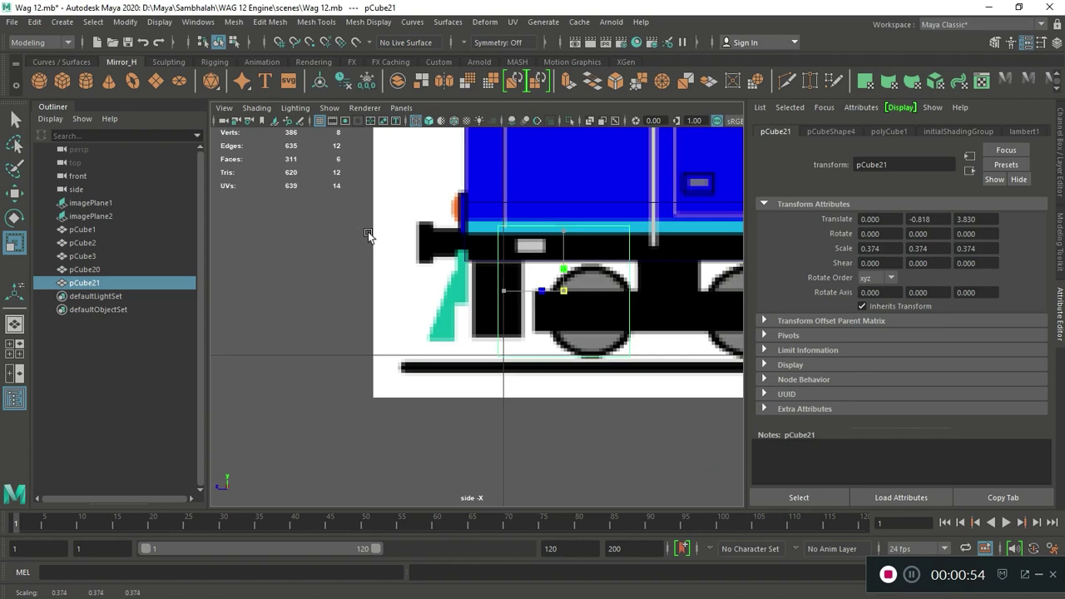
{"action": "key", "text": "w"}
{"action": "mouse_move", "coordinate": [493, 291]}
{"action": "left_mouse_down"}
{"action": "mouse_move", "coordinate": [419, 291]}
{"action": "mouse_move", "coordinate": [465, 293]}
{"action": "mouse_move", "coordinate": [458, 265]}
{"action": "left_mouse_up"}
{"action": "key", "text": "r"}
{"action": "scroll", "coordinate": [518, 309], "scroll_direction": "up", "scroll_amount": 2}
{"action": "key", "text": "w"}
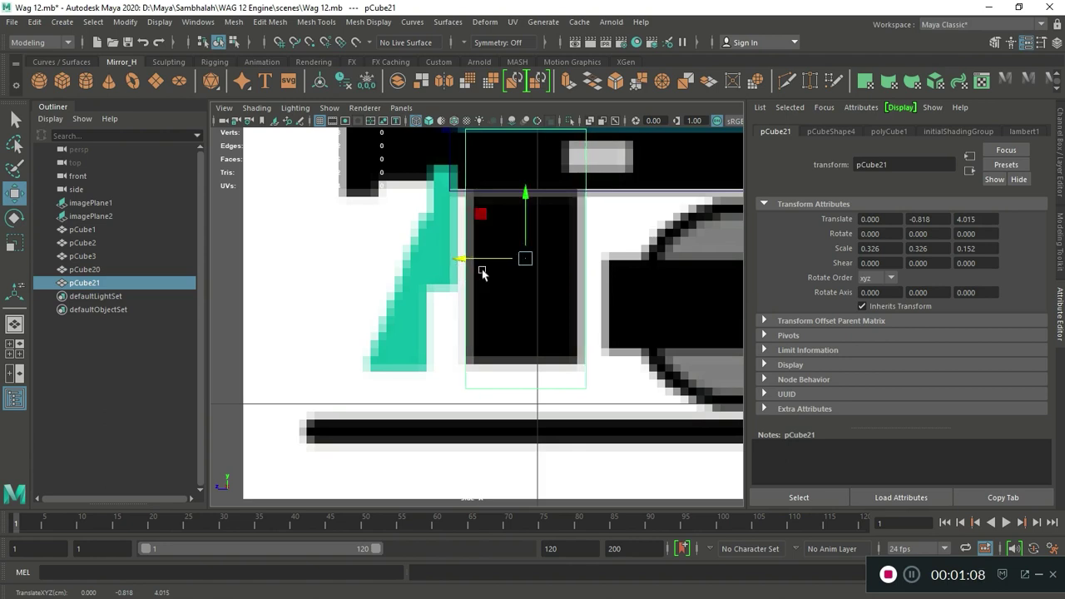
{"action": "middle_click_drag", "start_coordinate": [482, 274], "coordinate": [477, 344], "text": "alt"}
{"action": "key", "text": "r"}
{"action": "left_click_drag", "start_coordinate": [463, 333], "coordinate": [464, 346]}
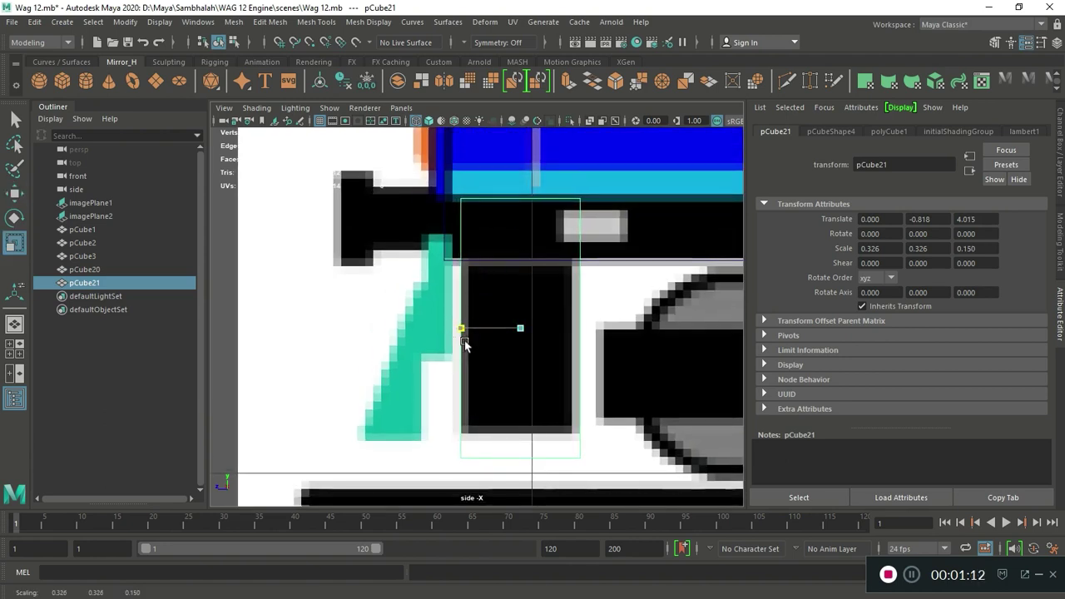
- Pull the block's top vertices down so it sits under the buffer beam
{"action": "key", "text": "F9"}
{"action": "left_click_drag", "start_coordinate": [587, 416], "coordinate": [453, 450]}
{"action": "key", "text": "w"}
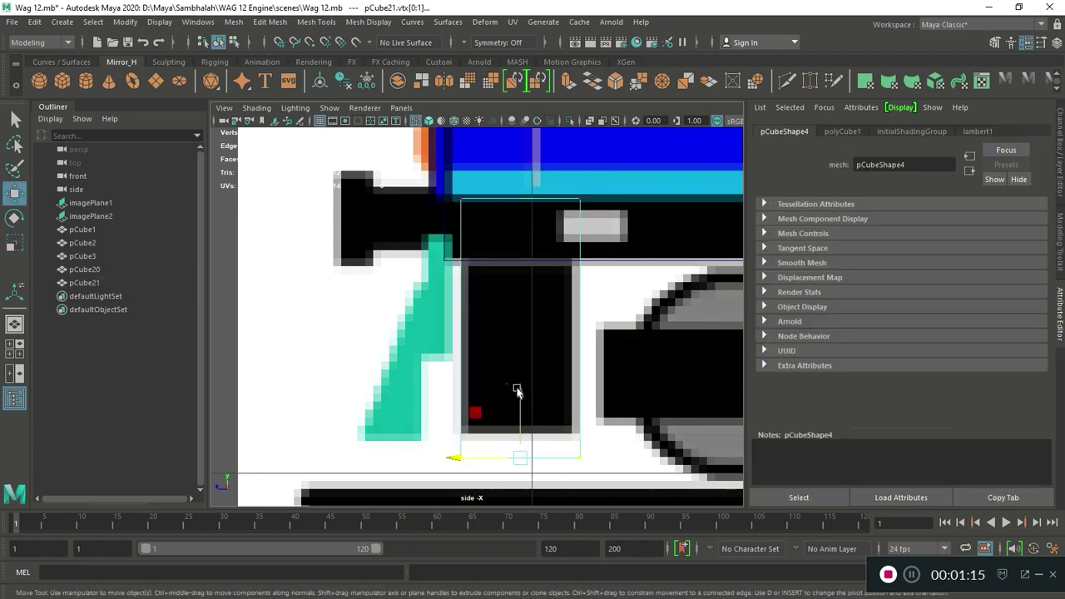
{"action": "left_click_drag", "start_coordinate": [380, 240], "coordinate": [592, 185]}
{"action": "left_click_drag", "start_coordinate": [521, 167], "coordinate": [522, 218]}
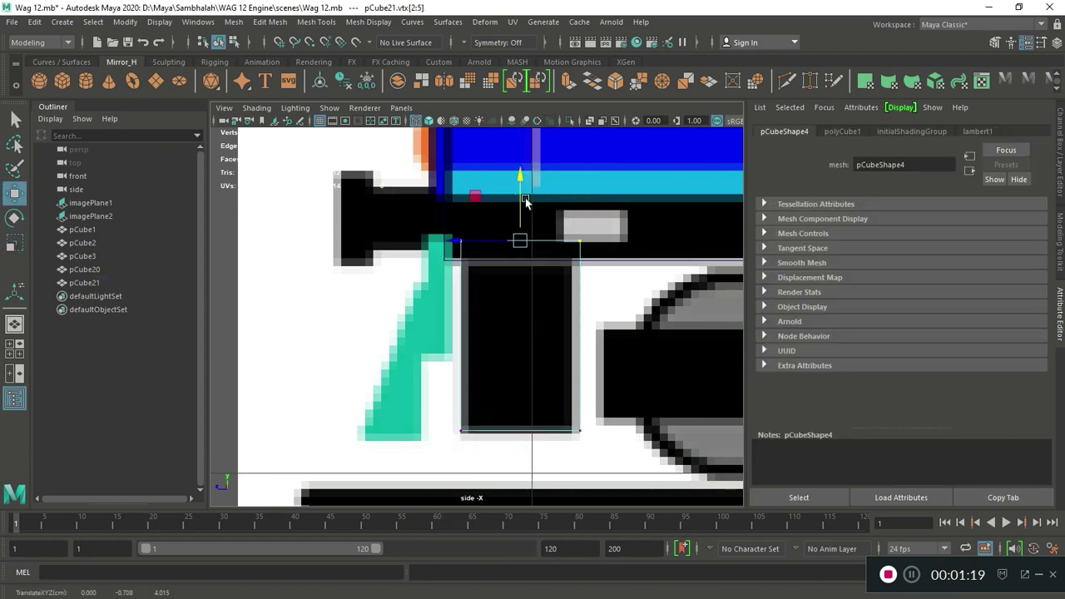
- Widen the block and align its side vertices with the front reference, then check it in 3D
{"action": "key", "text": "space"}
{"action": "key", "text": "space"}
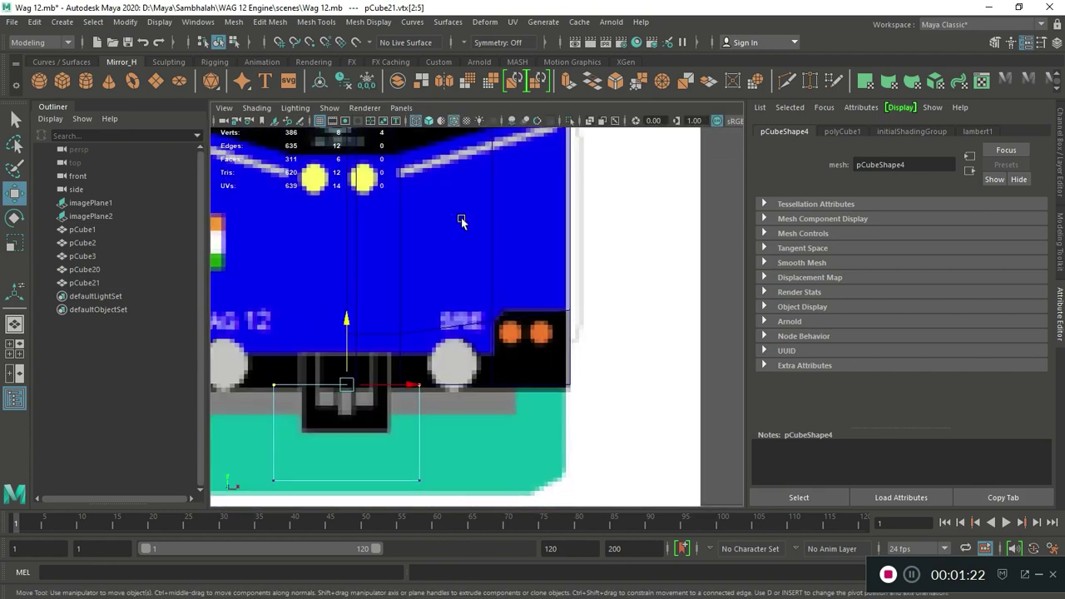
{"action": "left_click_drag", "start_coordinate": [509, 349], "coordinate": [608, 327]}
{"action": "left_click", "coordinate": [380, 357]}
{"action": "left_click_drag", "start_coordinate": [381, 357], "coordinate": [441, 350]}
{"action": "key", "text": "space"}
{"action": "key", "text": "space"}
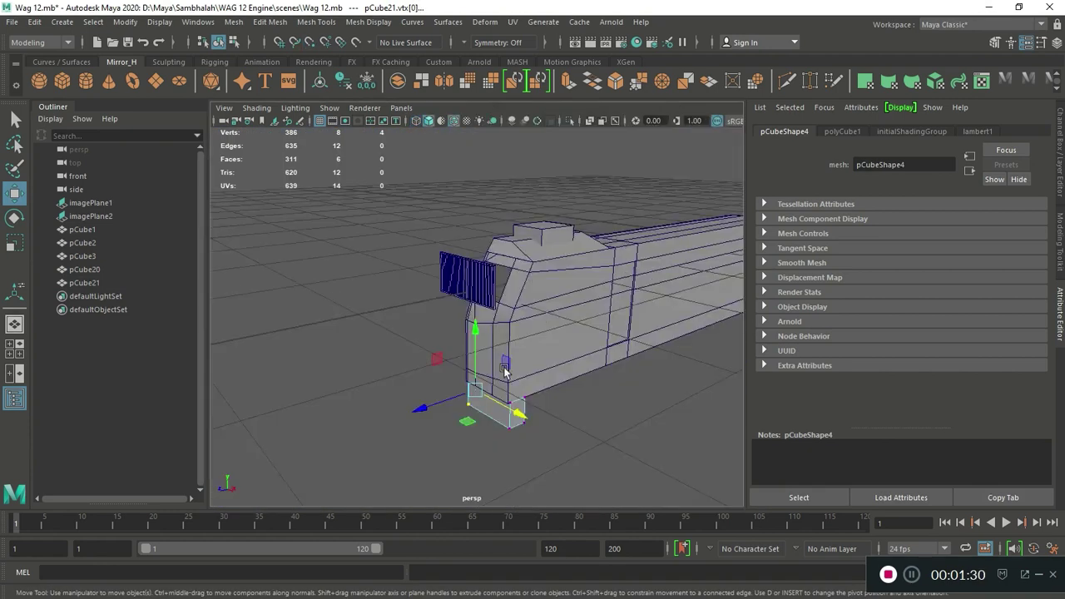
{"action": "left_click_drag", "start_coordinate": [530, 283], "coordinate": [491, 250], "text": "alt"}
{"action": "right_click_drag", "start_coordinate": [487, 241], "coordinate": [551, 200]}
- Duplicate the block as pCube22 and shift the copy along the locomotive's length
{"action": "key", "text": "space"}
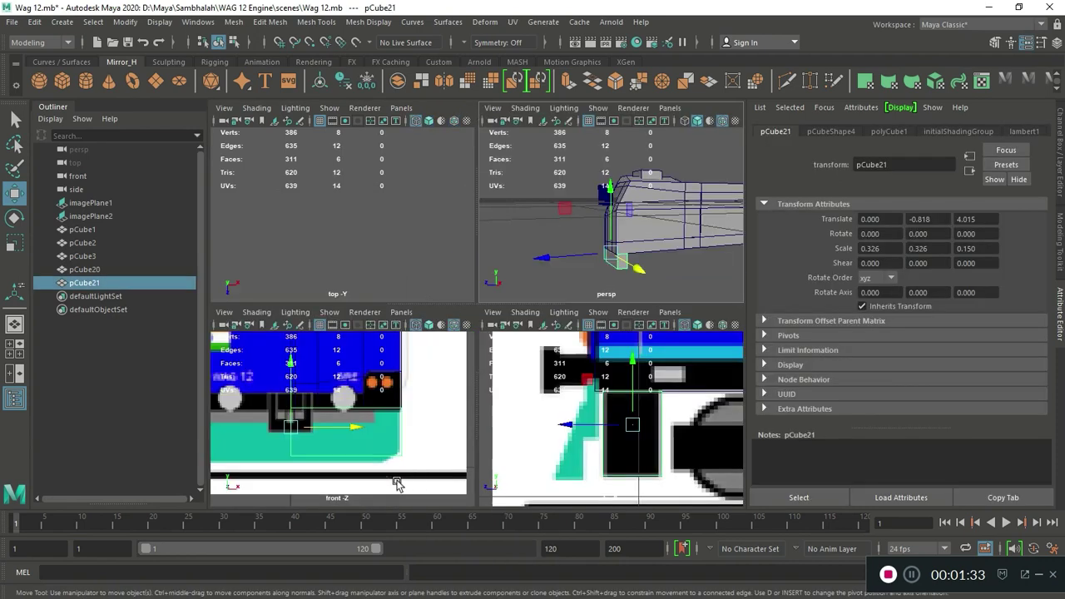
{"action": "key", "text": "space"}
{"action": "key", "text": "ctrl+d"}
{"action": "mouse_move", "coordinate": [468, 336]}
{"action": "left_mouse_down"}
{"action": "mouse_move", "coordinate": [321, 331]}
{"action": "mouse_move", "coordinate": [332, 331]}
{"action": "left_mouse_up"}
{"action": "key", "text": "space"}
{"action": "key", "text": "space"}
{"action": "left_click_drag", "start_coordinate": [373, 287], "coordinate": [373, 369]}
{"action": "key", "text": "ctrl+z"}
- Move the copy's vertices to extend it down over the green reference area
{"action": "right_click_drag", "start_coordinate": [397, 301], "coordinate": [380, 375]}
{"action": "left_click_drag", "start_coordinate": [475, 279], "coordinate": [533, 407]}
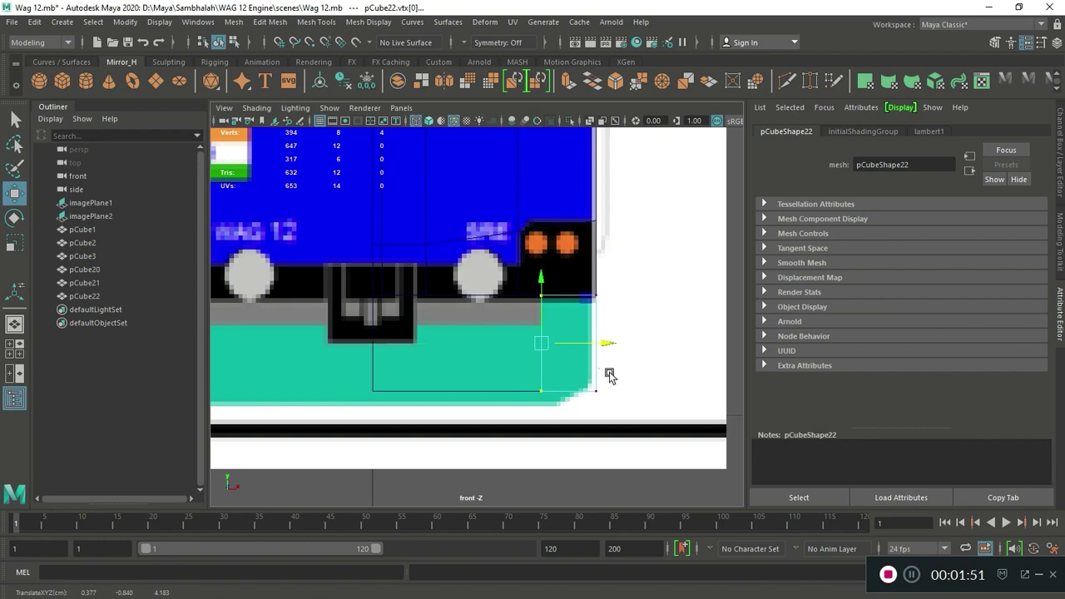
{"action": "middle_click_drag", "start_coordinate": [610, 376], "coordinate": [616, 315], "text": "alt"}
{"action": "left_click_drag", "start_coordinate": [580, 259], "coordinate": [580, 283]}
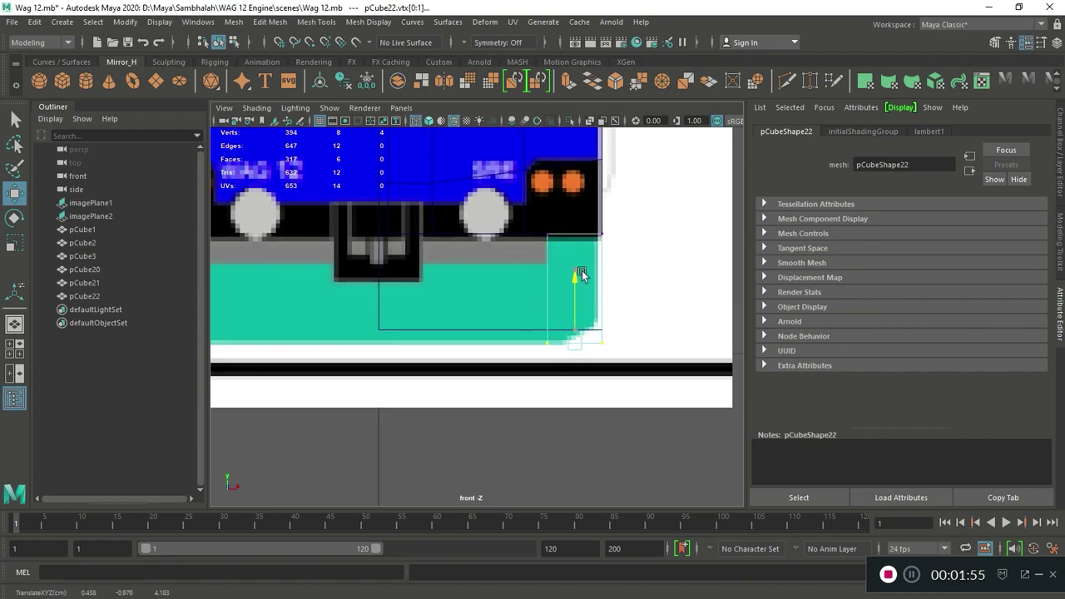
- Insert an edge loop into the copy and raise the new loop
{"action": "right_click_drag", "start_coordinate": [596, 287], "coordinate": [599, 269]}
{"action": "right_click", "coordinate": [660, 287], "text": "ctrl"}
{"action": "left_click", "coordinate": [632, 306]}
{"action": "left_click_drag", "start_coordinate": [573, 235], "coordinate": [583, 208]}
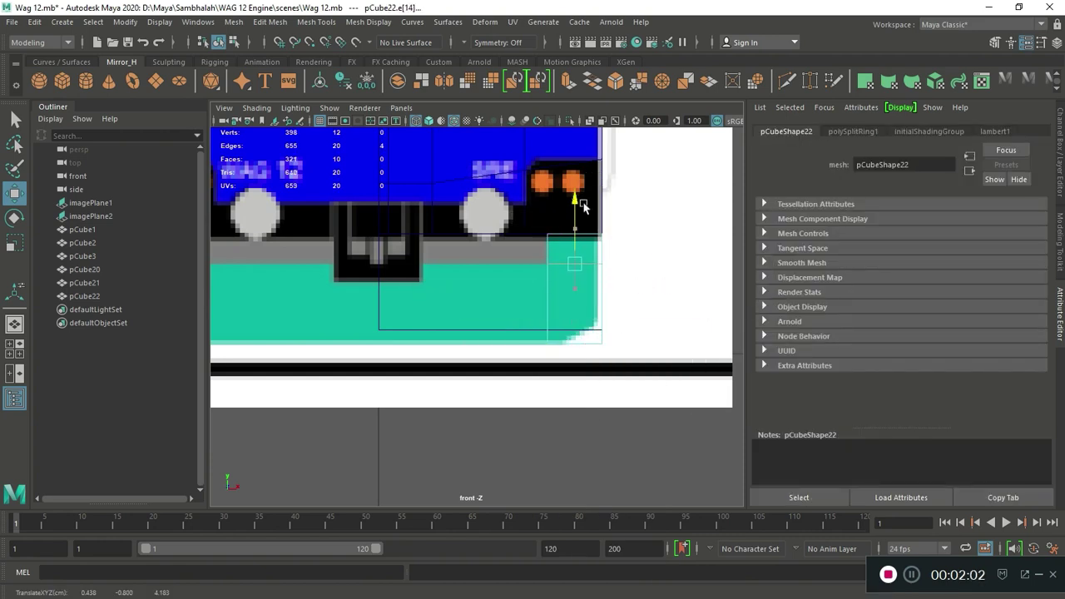
- Select the copy's outer face and extrude it
{"action": "right_click_drag", "start_coordinate": [547, 284], "coordinate": [549, 312]}
{"action": "left_click", "coordinate": [561, 292]}
{"action": "key", "text": "space"}
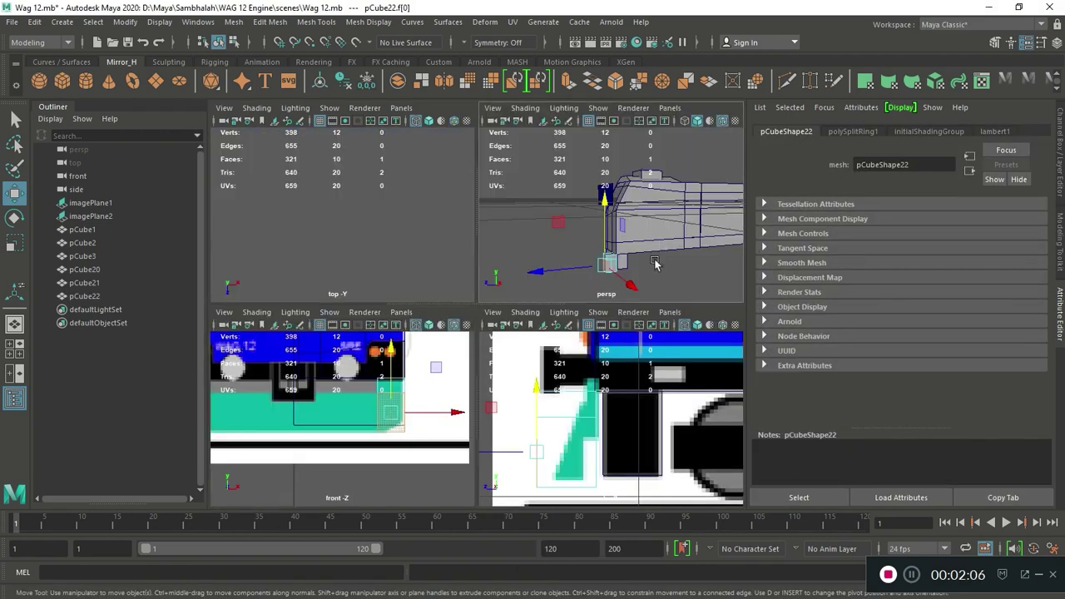
{"action": "key", "text": "space"}
{"action": "key", "text": "space"}
{"action": "key", "text": "space"}
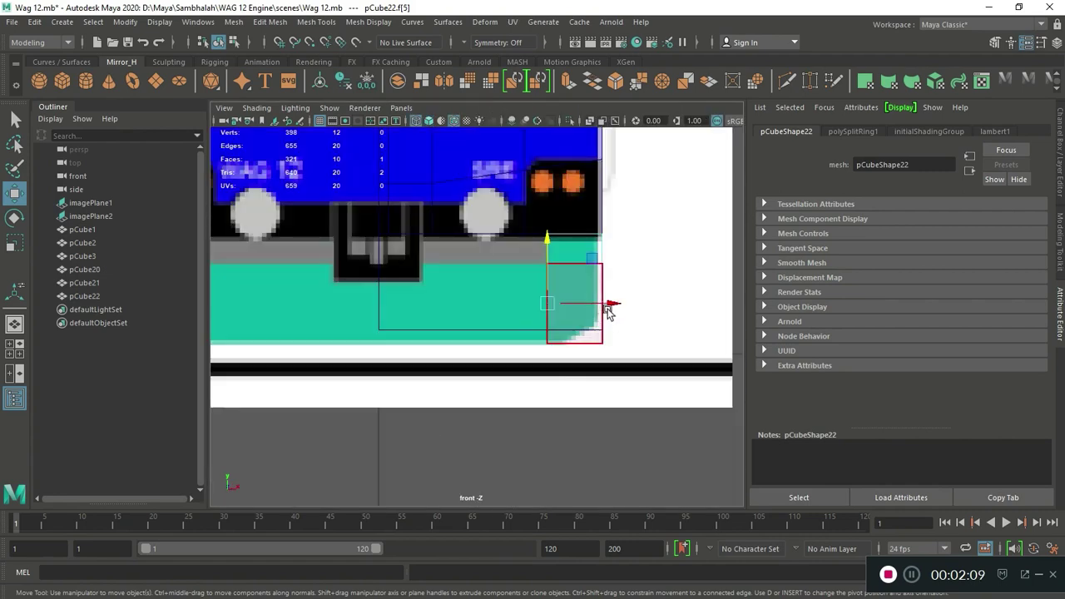
{"action": "left_click_drag", "start_coordinate": [606, 304], "coordinate": [563, 314]}
{"action": "key", "text": "ctrl+z"}
{"action": "key", "text": "space"}
{"action": "key", "text": "f"}
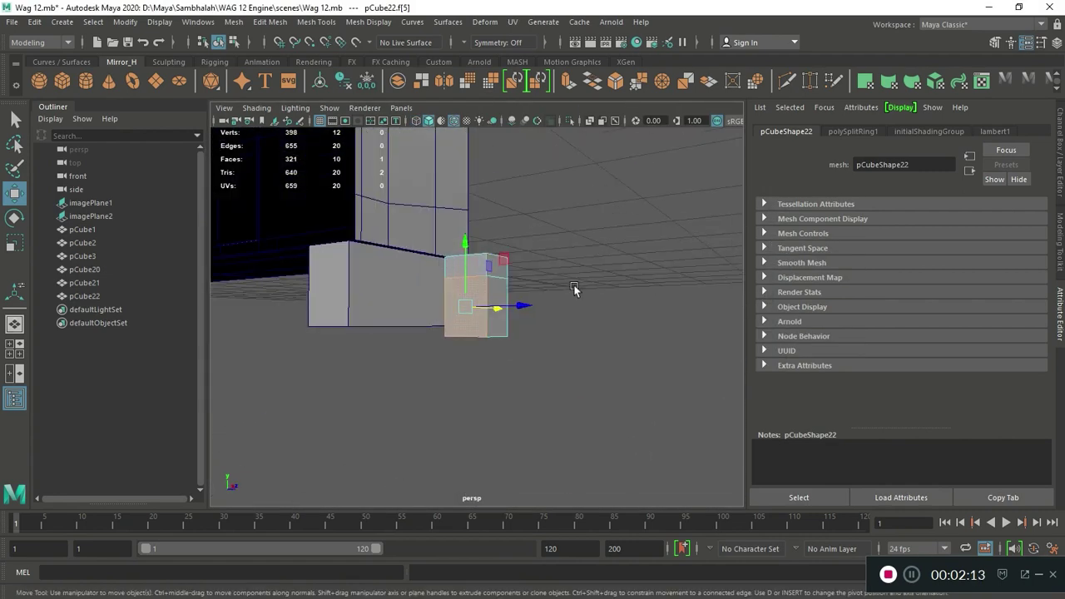
{"action": "right_click_drag", "start_coordinate": [575, 289], "coordinate": [571, 294], "text": "shift"}
{"action": "left_click", "coordinate": [583, 202]}
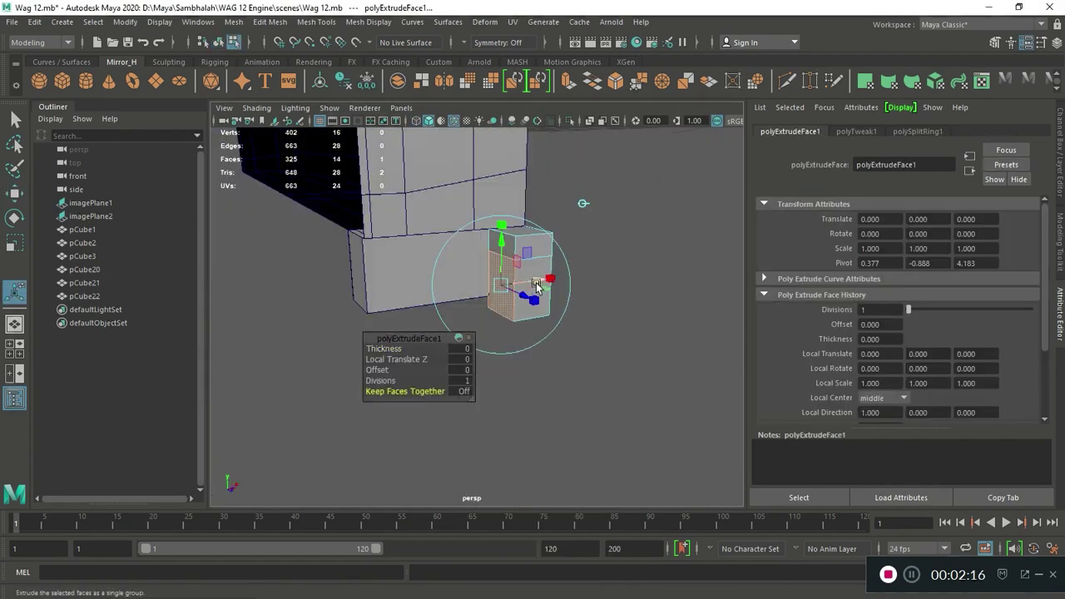
- Pull the extruded face outward to lengthen pCube22
{"action": "key", "text": "w"}
{"action": "left_click_drag", "start_coordinate": [537, 287], "coordinate": [454, 308]}
{"action": "key", "text": "space"}
{"action": "left_click_drag", "start_coordinate": [409, 376], "coordinate": [374, 420]}
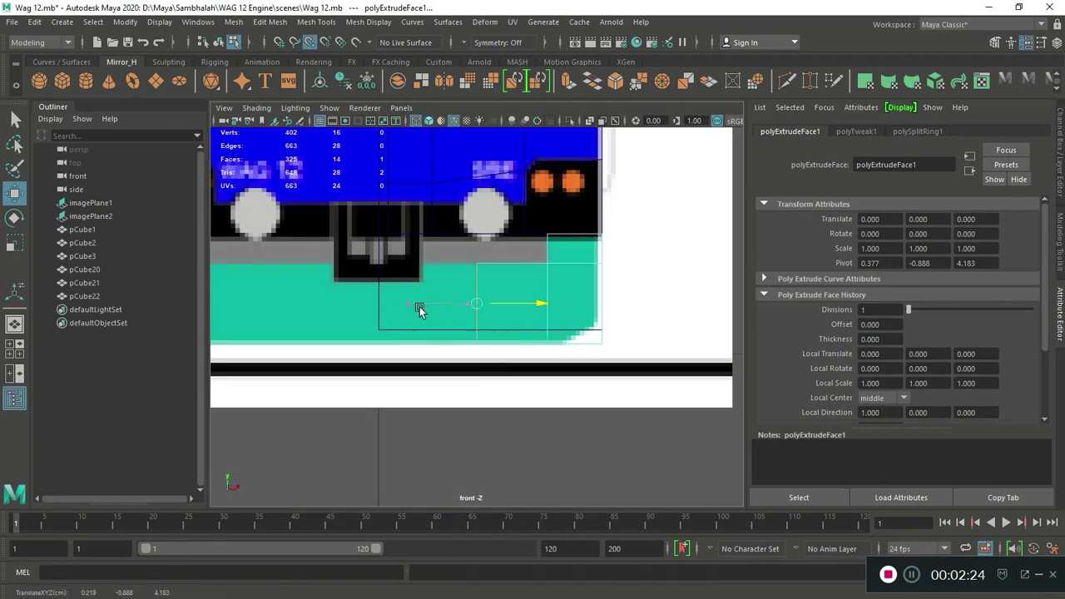
- Select the block's bottom-right corner vertices and vertical edges in the front view
{"action": "right_click_drag", "start_coordinate": [535, 260], "coordinate": [475, 218]}
{"action": "left_click_drag", "start_coordinate": [533, 329], "coordinate": [619, 365]}
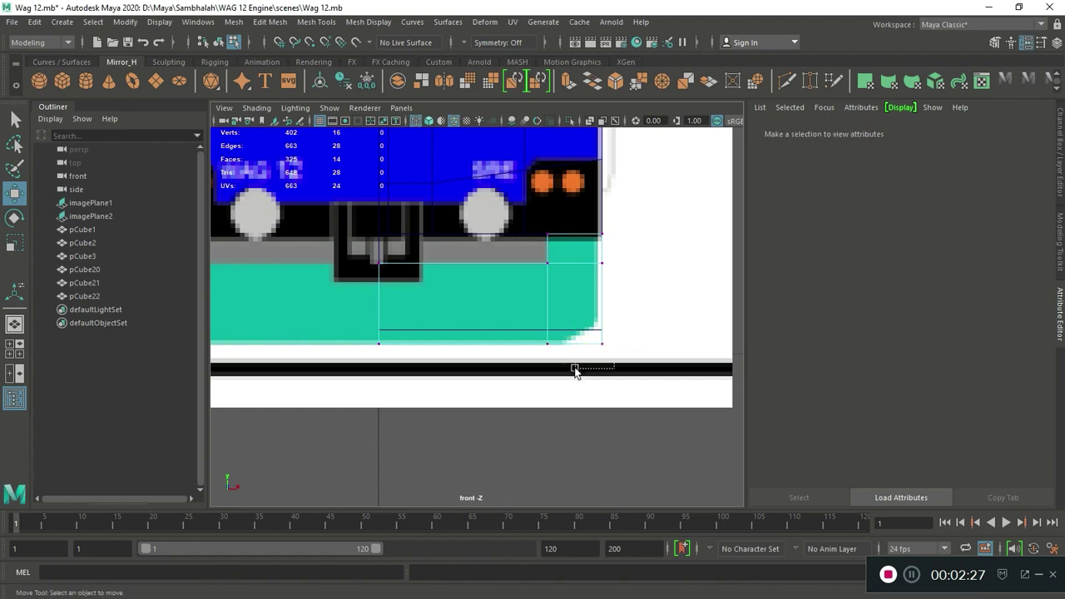
{"action": "scroll", "coordinate": [608, 352], "scroll_direction": "up", "scroll_amount": 2}
{"action": "right_click_drag", "start_coordinate": [604, 255], "coordinate": [606, 210]}
{"action": "left_click", "coordinate": [601, 364]}
{"action": "left_click_drag", "start_coordinate": [556, 261], "coordinate": [594, 328]}
{"action": "key", "text": "space"}
- Lower the side block's selected edge to the reference line in the front view
{"action": "key", "text": "space"}
{"action": "mouse_move", "coordinate": [507, 341]}
{"action": "left_mouse_down", "text": "alt"}
{"action": "mouse_move", "coordinate": [297, 326]}
{"action": "mouse_move", "coordinate": [480, 340]}
{"action": "left_mouse_up", "text": "alt"}
{"action": "right_click_drag", "start_coordinate": [575, 241], "coordinate": [541, 213]}
{"action": "left_click_drag", "start_coordinate": [540, 212], "coordinate": [582, 333], "text": "alt"}
{"action": "left_click", "coordinate": [488, 261]}
{"action": "left_click", "coordinate": [600, 356]}
{"action": "key", "text": "space"}
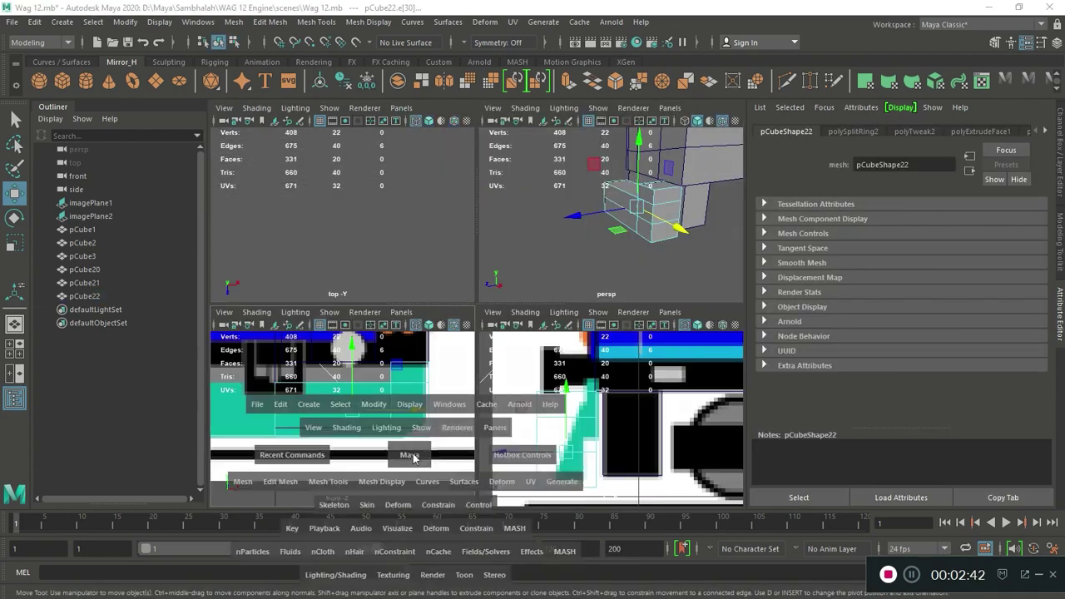
{"action": "key", "text": "space"}
{"action": "left_click_drag", "start_coordinate": [496, 246], "coordinate": [496, 268]}
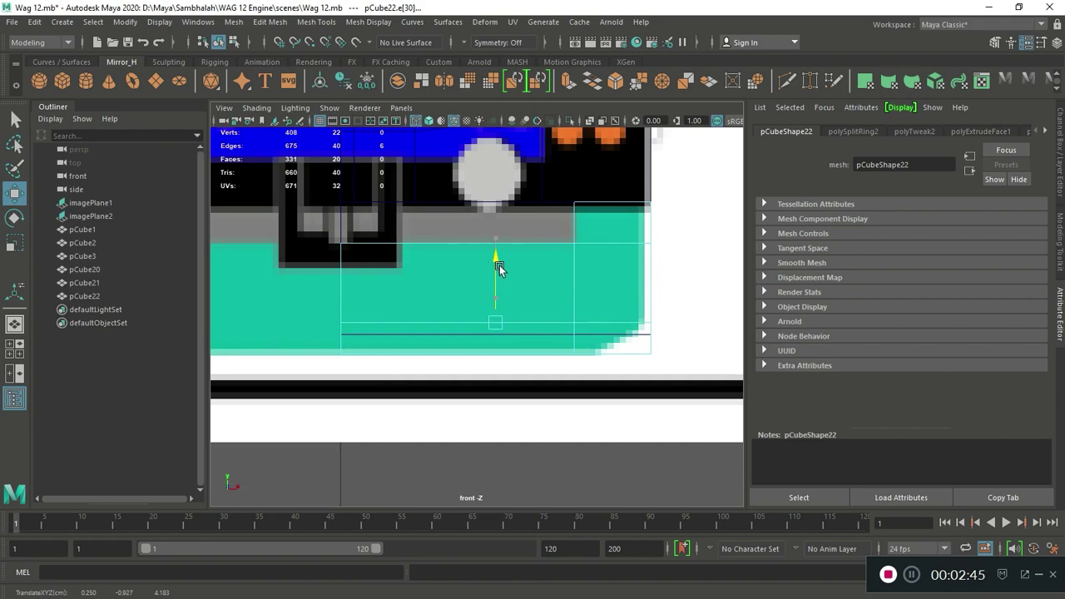
- Weld the outer bottom corner vertex into its neighbour with the Target Weld Tool
{"action": "right_click_drag", "start_coordinate": [649, 356], "coordinate": [630, 340]}
{"action": "left_click_drag", "start_coordinate": [677, 373], "coordinate": [647, 345]}
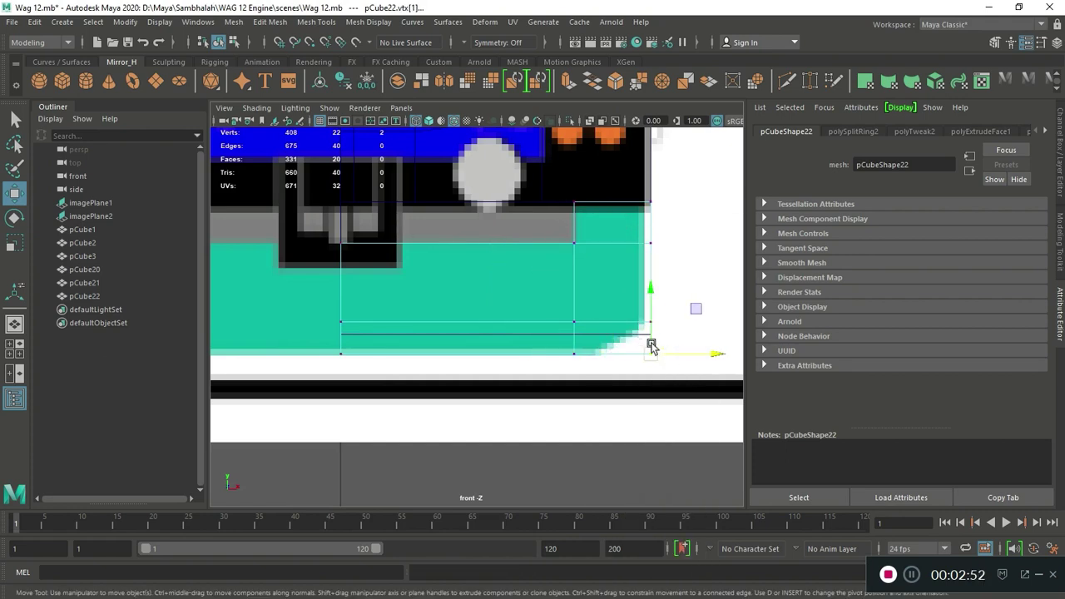
{"action": "key", "text": "space"}
{"action": "key", "text": "space"}
{"action": "left_click_drag", "start_coordinate": [594, 317], "coordinate": [632, 423], "text": "alt"}
{"action": "left_click", "coordinate": [632, 423]}
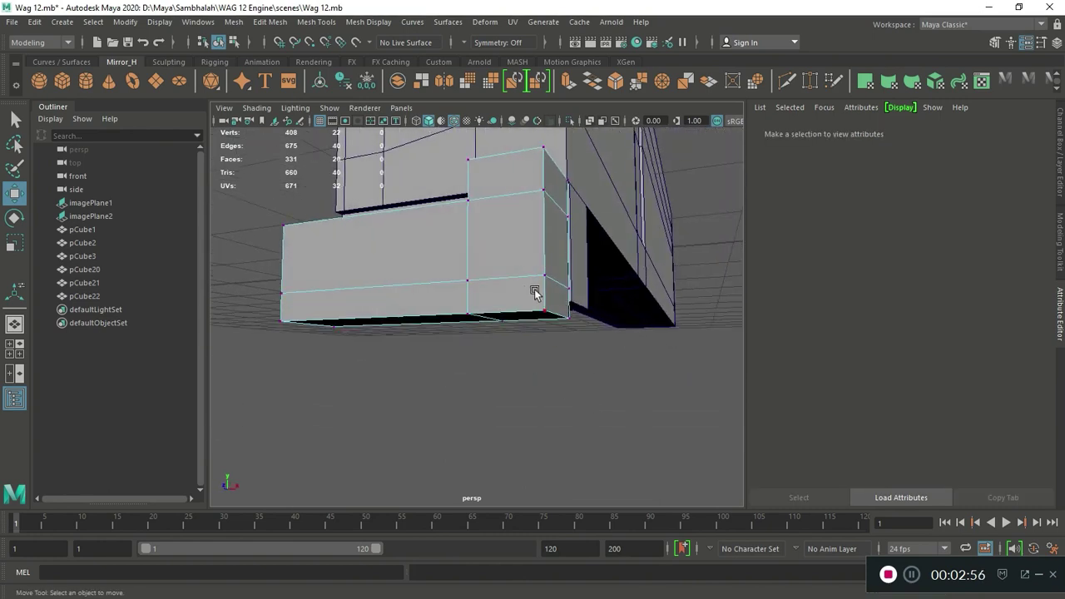
{"action": "right_click_drag", "start_coordinate": [535, 291], "coordinate": [542, 268], "text": "shift"}
{"action": "mouse_move", "coordinate": [544, 276]}
{"action": "left_mouse_down"}
{"action": "mouse_move", "coordinate": [543, 313]}
{"action": "mouse_move", "coordinate": [519, 327]}
{"action": "mouse_move", "coordinate": [504, 302]}
{"action": "mouse_move", "coordinate": [673, 311]}
{"action": "left_mouse_up"}
{"action": "key", "text": "space"}
{"action": "key", "text": "space"}
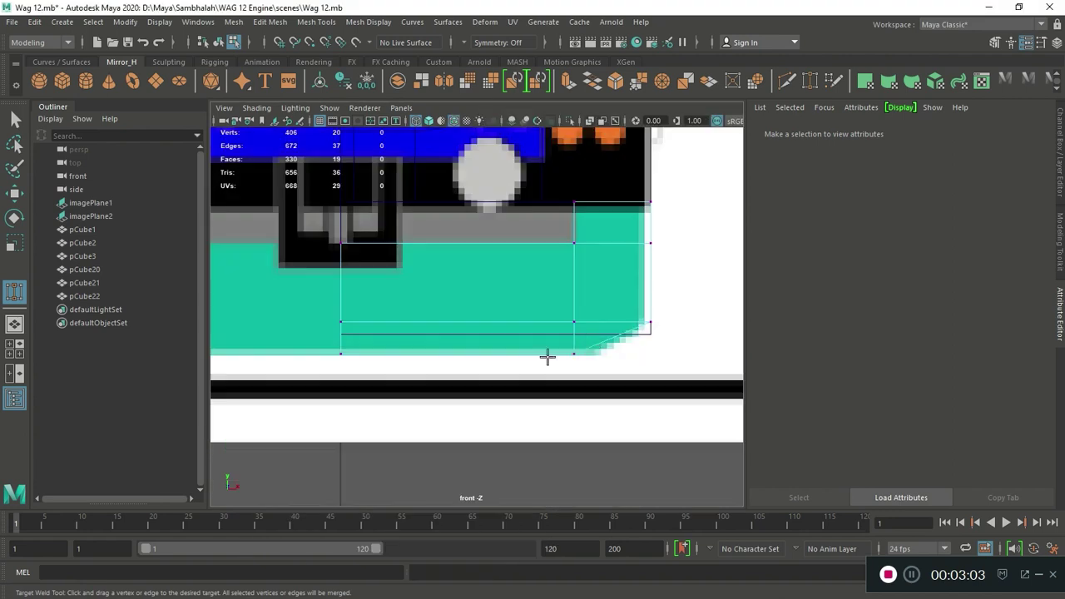
- Lower a top vertex of pCube22 to slope its top edge
{"action": "key", "text": "w"}
{"action": "right_click", "coordinate": [625, 306]}
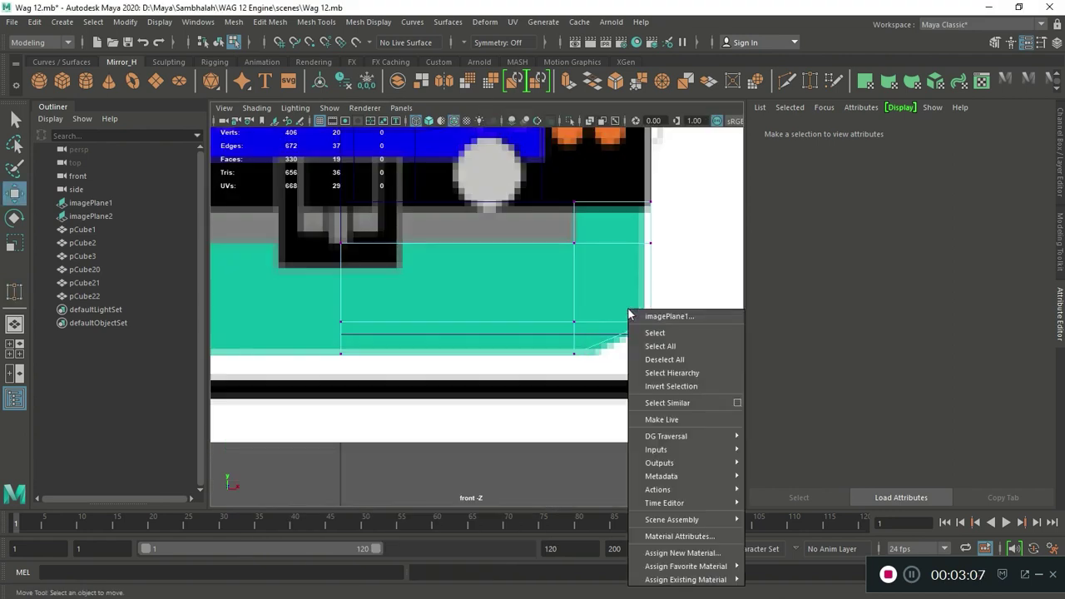
{"action": "left_click_drag", "start_coordinate": [644, 242], "coordinate": [675, 295]}
{"action": "left_click", "coordinate": [540, 375]}
{"action": "left_click", "coordinate": [588, 290]}
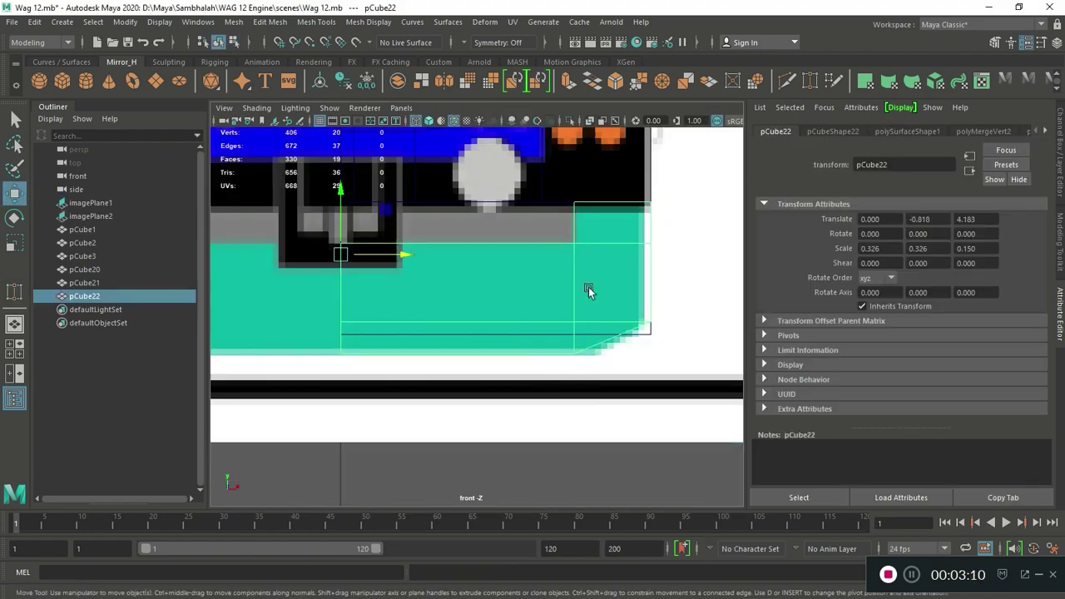
{"action": "right_click_drag", "start_coordinate": [358, 240], "coordinate": [309, 235]}
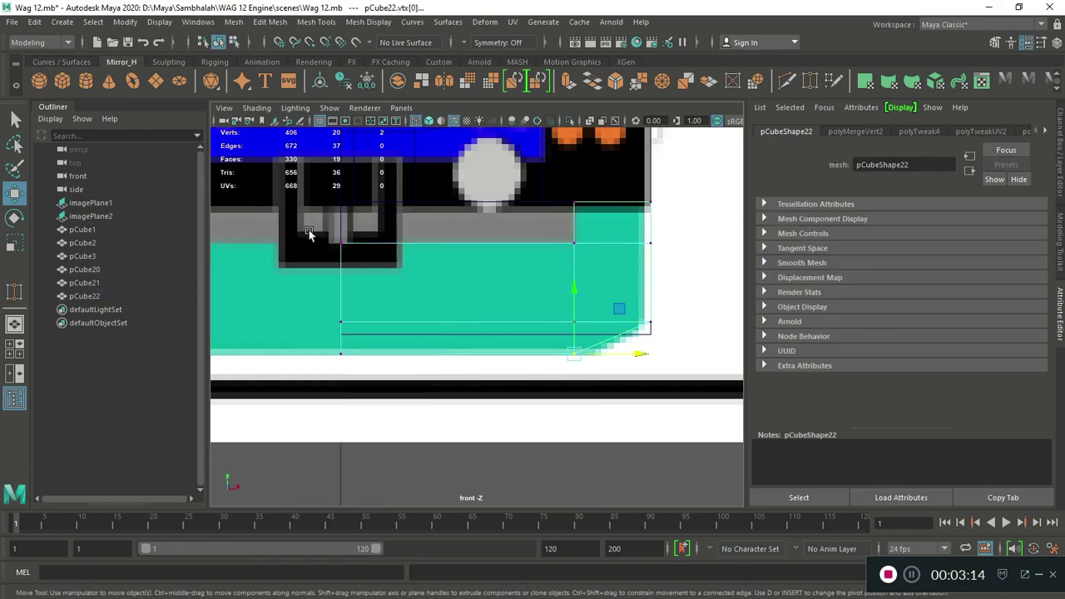
{"action": "left_click_drag", "start_coordinate": [345, 196], "coordinate": [345, 233]}
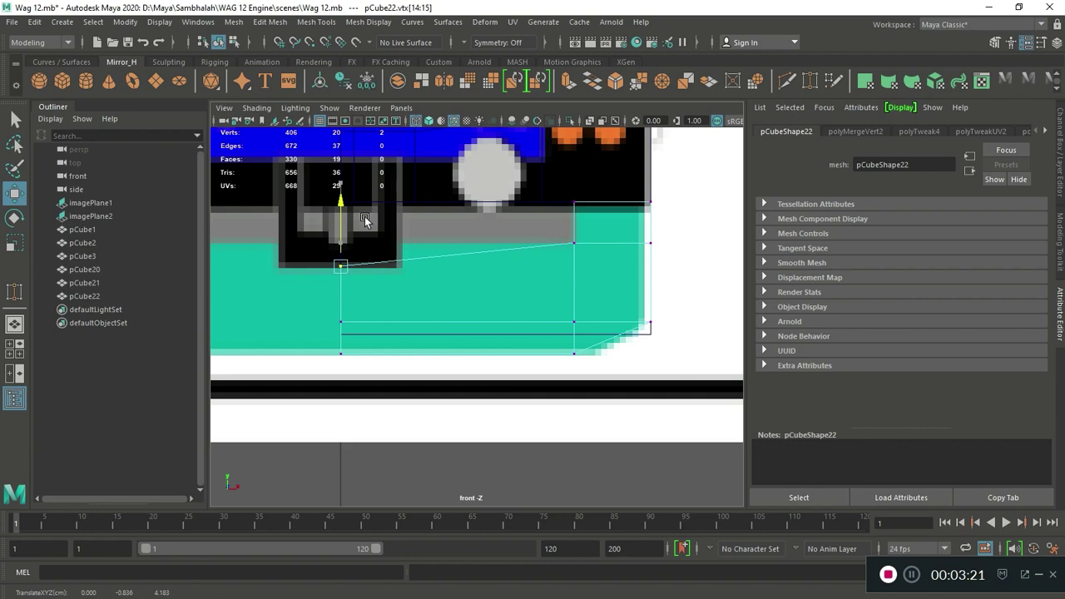
- Scale pCube22 along Z to 0.037, flattening it into a thin plate
{"action": "right_click_drag", "start_coordinate": [626, 244], "coordinate": [680, 226]}
{"action": "key", "text": "space"}
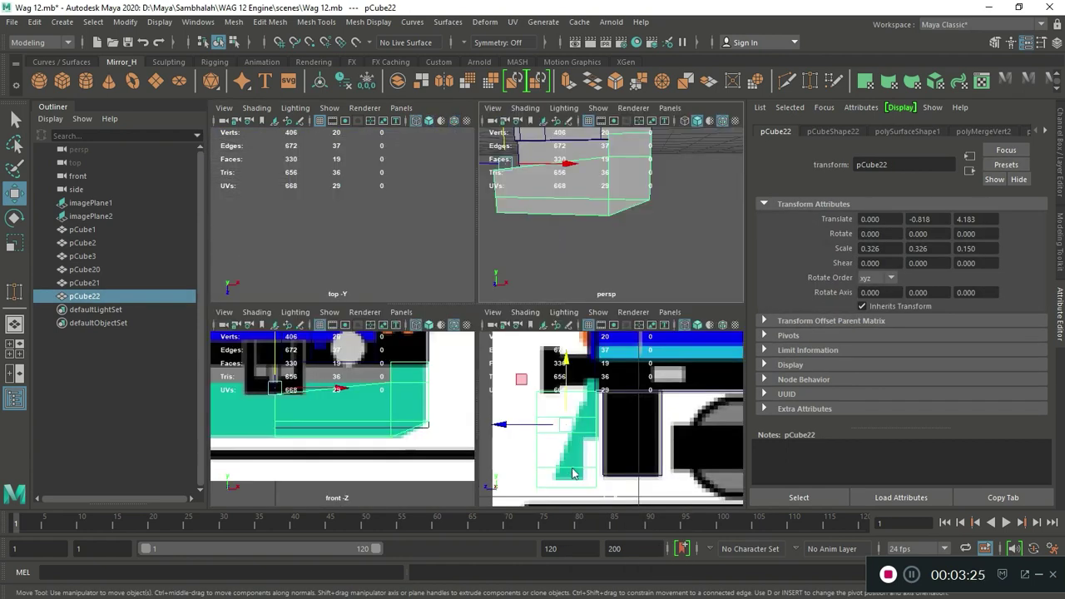
{"action": "key", "text": "space"}
{"action": "key", "text": "r"}
{"action": "left_click_drag", "start_coordinate": [326, 328], "coordinate": [398, 325]}
{"action": "key", "text": "w"}
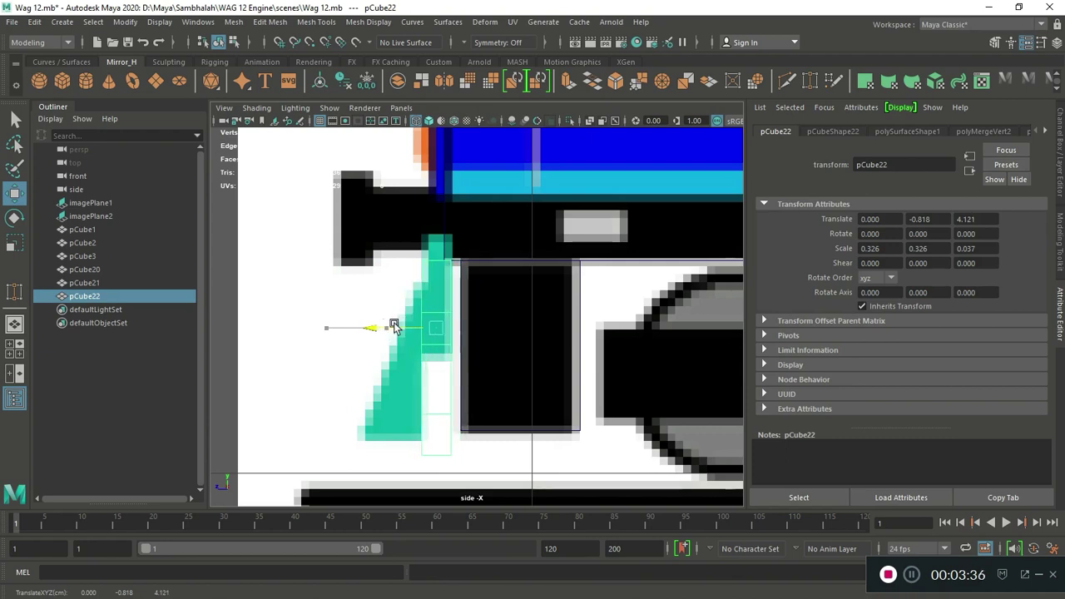
- Thicken the side plate slightly to a 0.040 Z scale
{"action": "key", "text": "r"}
{"action": "left_click_drag", "start_coordinate": [394, 326], "coordinate": [377, 328]}
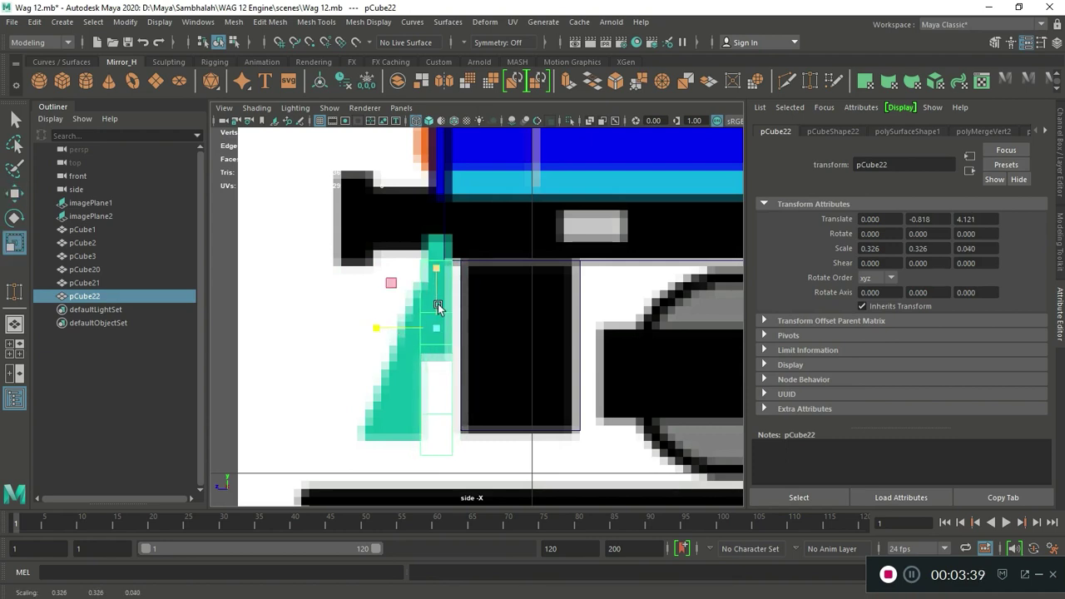
{"action": "key", "text": "w"}
- Select the plate's top vertices and adjust them against the side reference
{"action": "right_click_drag", "start_coordinate": [443, 222], "coordinate": [389, 218]}
{"action": "left_click", "coordinate": [439, 265]}
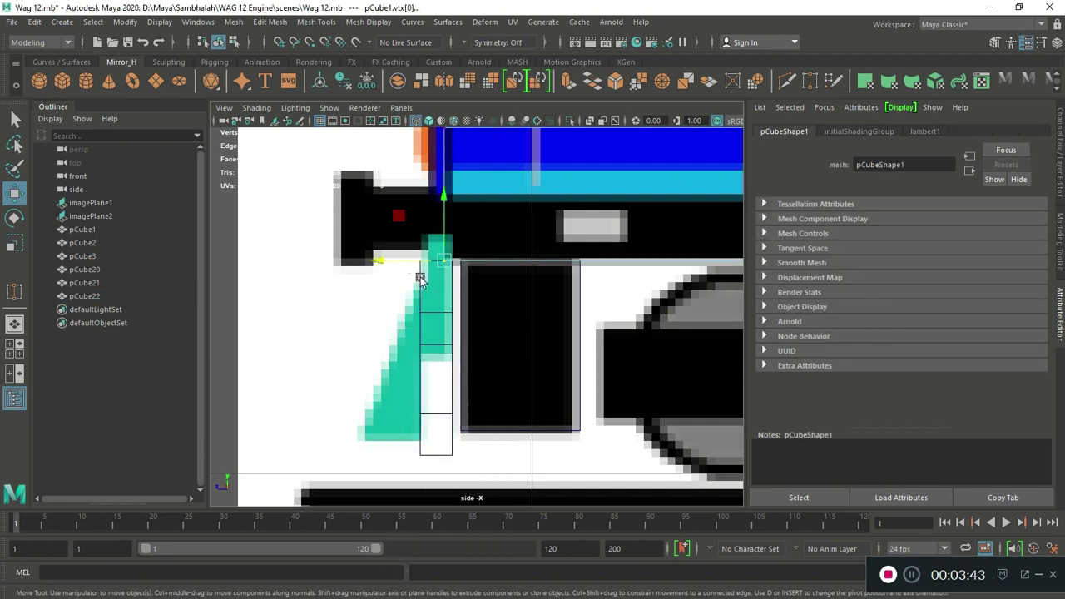
{"action": "left_click", "coordinate": [420, 281]}
{"action": "key", "text": "space"}
{"action": "key", "text": "space"}
{"action": "right_click_drag", "start_coordinate": [600, 200], "coordinate": [582, 200]}
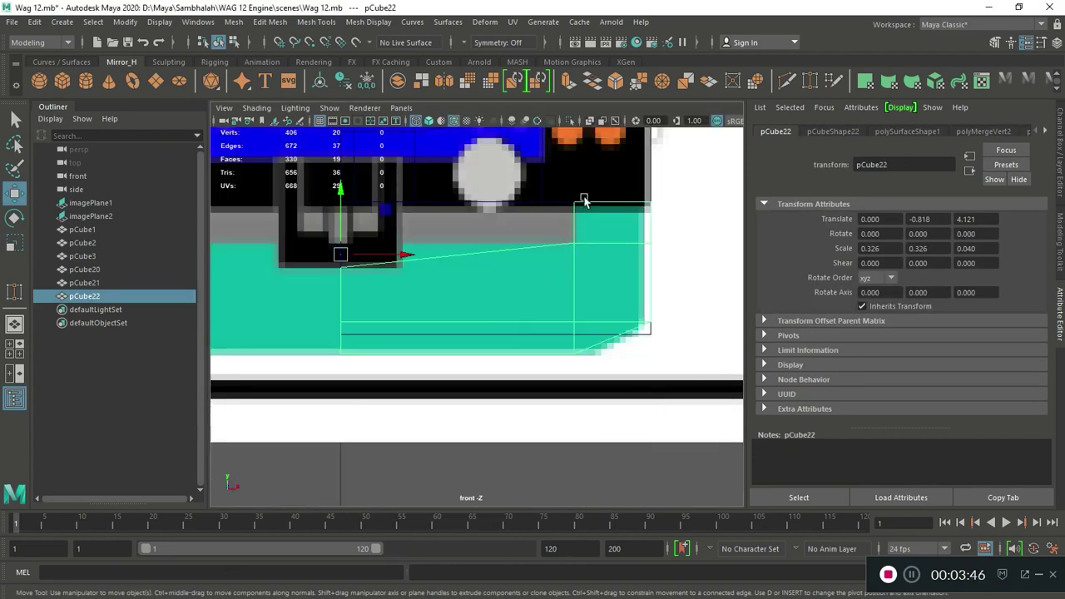
{"action": "left_click_drag", "start_coordinate": [542, 189], "coordinate": [658, 218]}
{"action": "key", "text": "space"}
- Nudge the plate slightly along Z and reselect its top vertices
{"action": "key", "text": "space"}
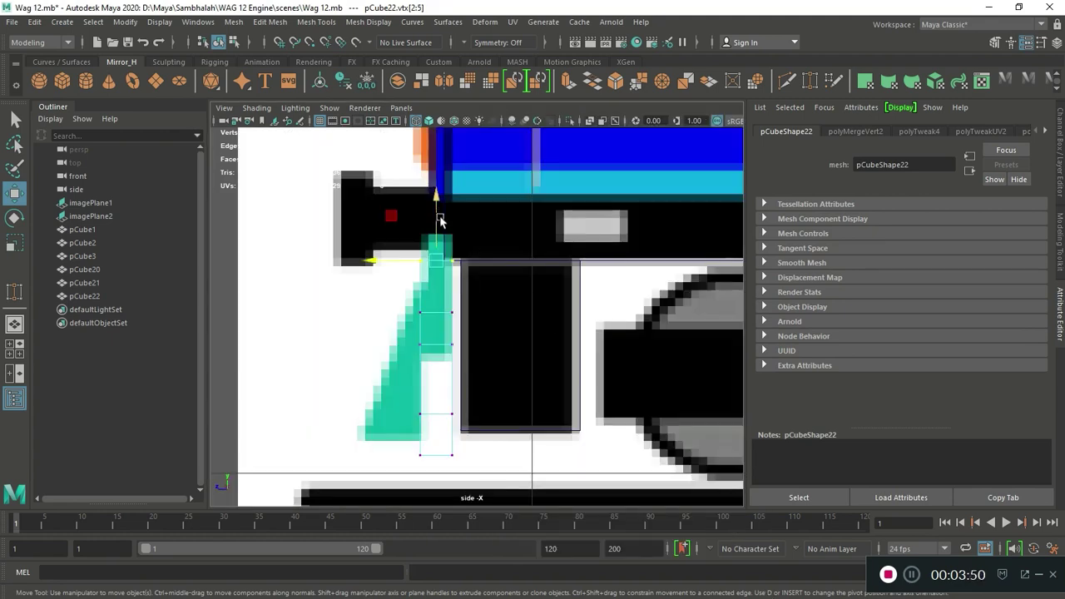
{"action": "key", "text": "space"}
{"action": "key", "text": "space"}
{"action": "right_click_drag", "start_coordinate": [504, 171], "coordinate": [570, 152]}
{"action": "mouse_move", "coordinate": [735, 359]}
{"action": "left_mouse_down", "text": "alt"}
{"action": "mouse_move", "coordinate": [777, 390]}
{"action": "mouse_move", "coordinate": [434, 360]}
{"action": "left_mouse_up", "text": "alt"}
{"action": "key", "text": "ctrl+z"}
{"action": "key", "text": "space"}
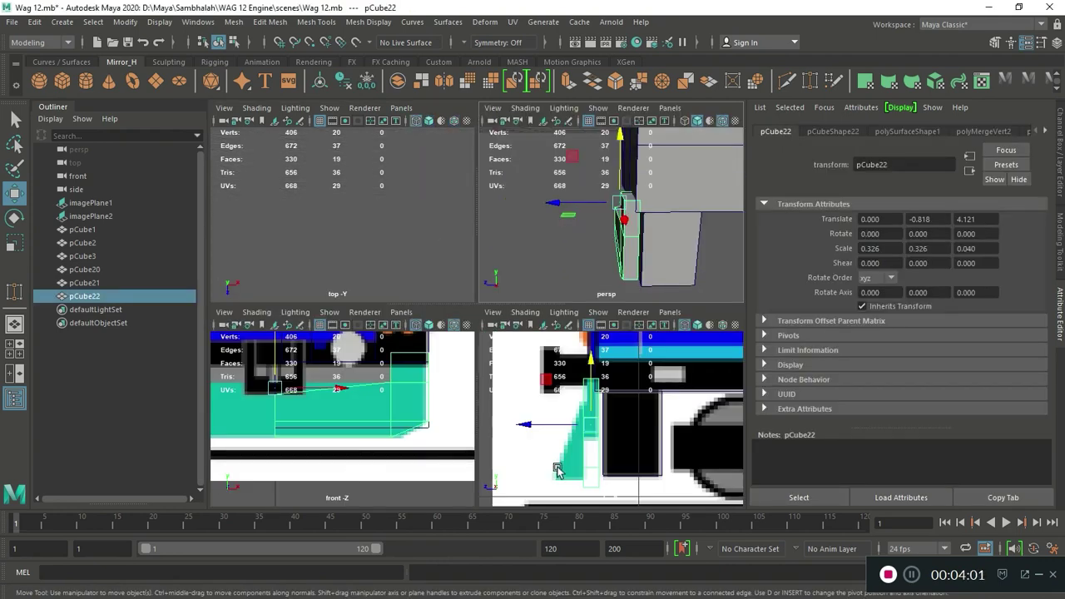
{"action": "key", "text": "space"}
{"action": "left_click_drag", "start_coordinate": [374, 332], "coordinate": [377, 334]}
{"action": "mouse_move", "coordinate": [428, 249]}
{"action": "right_mouse_down"}
{"action": "mouse_move", "coordinate": [433, 212]}
{"action": "mouse_move", "coordinate": [454, 218]}
{"action": "right_mouse_up"}
- Orbit and zoom around the two lower blocks to inspect their placement
{"action": "left_click_drag", "start_coordinate": [361, 466], "coordinate": [466, 250]}
{"action": "key", "text": "space"}
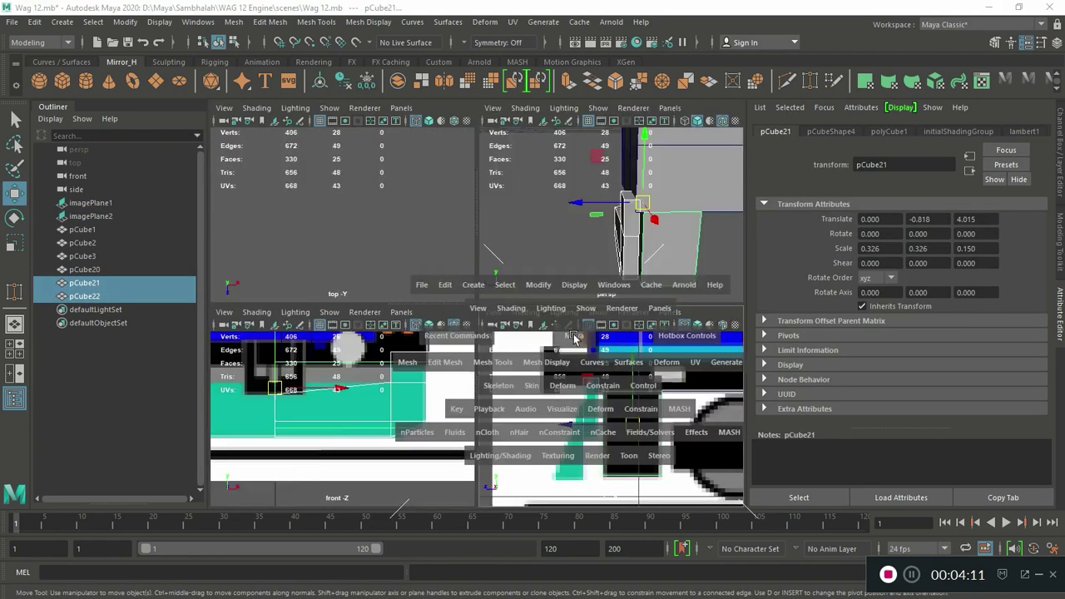
{"action": "key", "text": "space"}
{"action": "key", "text": "space"}
{"action": "left_click_drag", "start_coordinate": [583, 317], "coordinate": [608, 340], "text": "alt"}
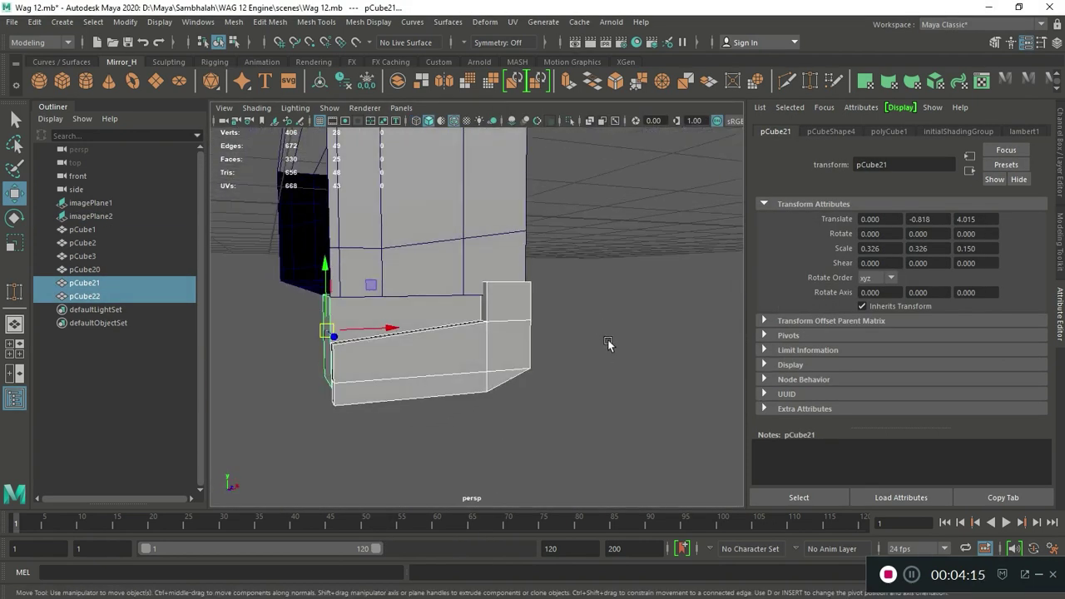
{"action": "left_click", "coordinate": [608, 339]}
{"action": "key", "text": "space"}
{"action": "key", "text": "space"}
{"action": "scroll", "coordinate": [521, 361], "scroll_direction": "down", "scroll_amount": 5}
{"action": "scroll", "coordinate": [538, 304], "scroll_direction": "up", "scroll_amount": 5}
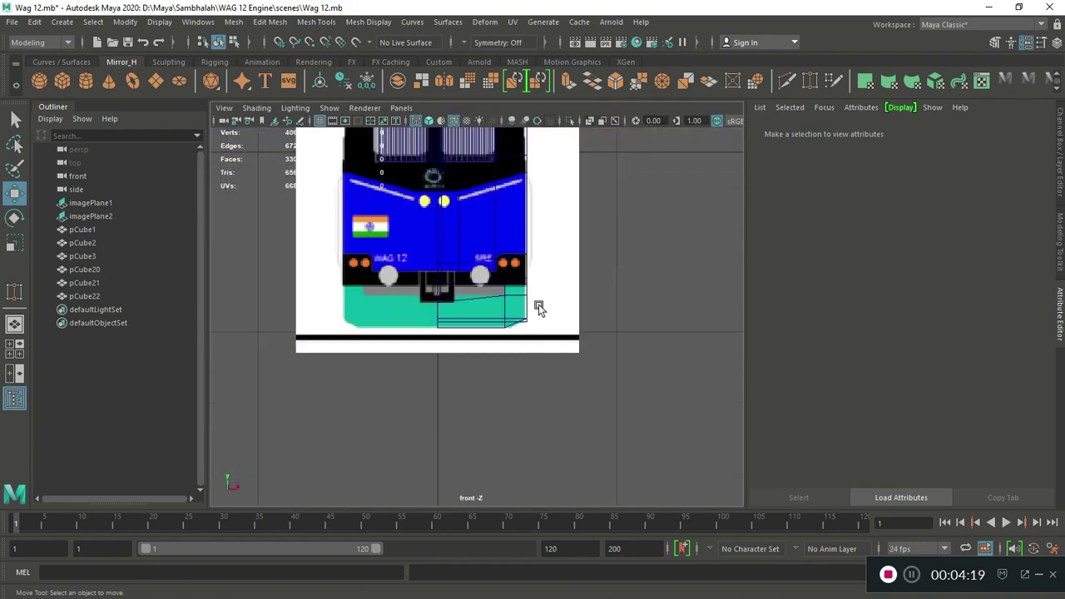
{"action": "key", "text": "space"}
{"action": "key", "text": "space"}
{"action": "mouse_move", "coordinate": [569, 353]}
{"action": "left_mouse_down", "text": "alt"}
{"action": "mouse_move", "coordinate": [571, 336]}
{"action": "mouse_move", "coordinate": [618, 344]}
{"action": "mouse_move", "coordinate": [381, 346]}
{"action": "left_mouse_up", "text": "alt"}
{"action": "key", "text": "space"}
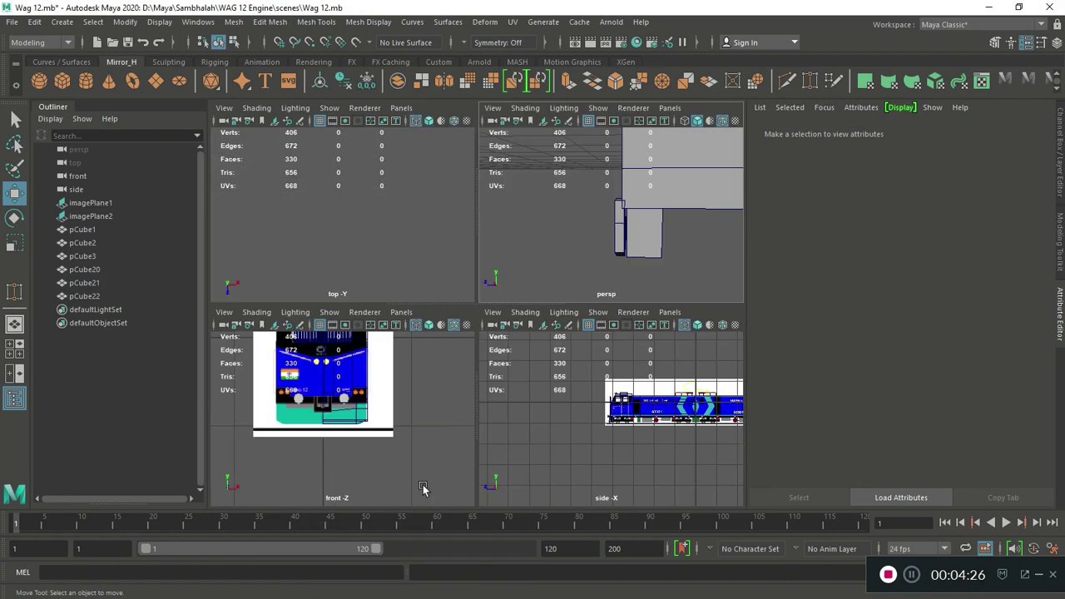
- Select pCube21 and drag its side vertices right along X in front view to meet the side plate
{"action": "key", "text": "space"}
{"action": "scroll", "coordinate": [583, 391], "scroll_direction": "up", "scroll_amount": 3}
{"action": "scroll", "coordinate": [507, 345], "scroll_direction": "up", "scroll_amount": 5}
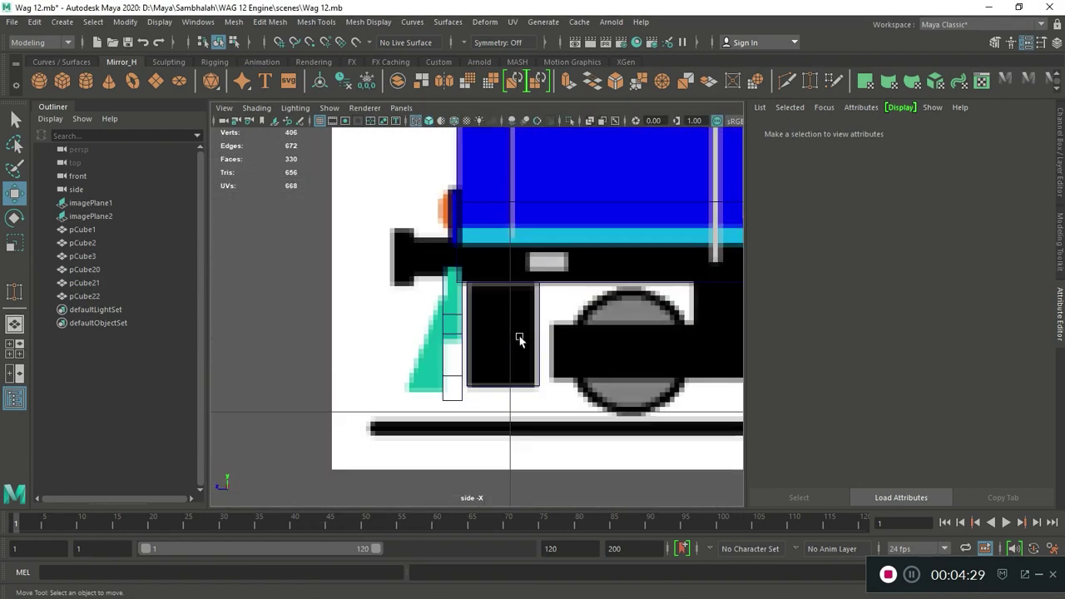
{"action": "left_click", "coordinate": [518, 337]}
{"action": "key", "text": "space"}
{"action": "key", "text": "space"}
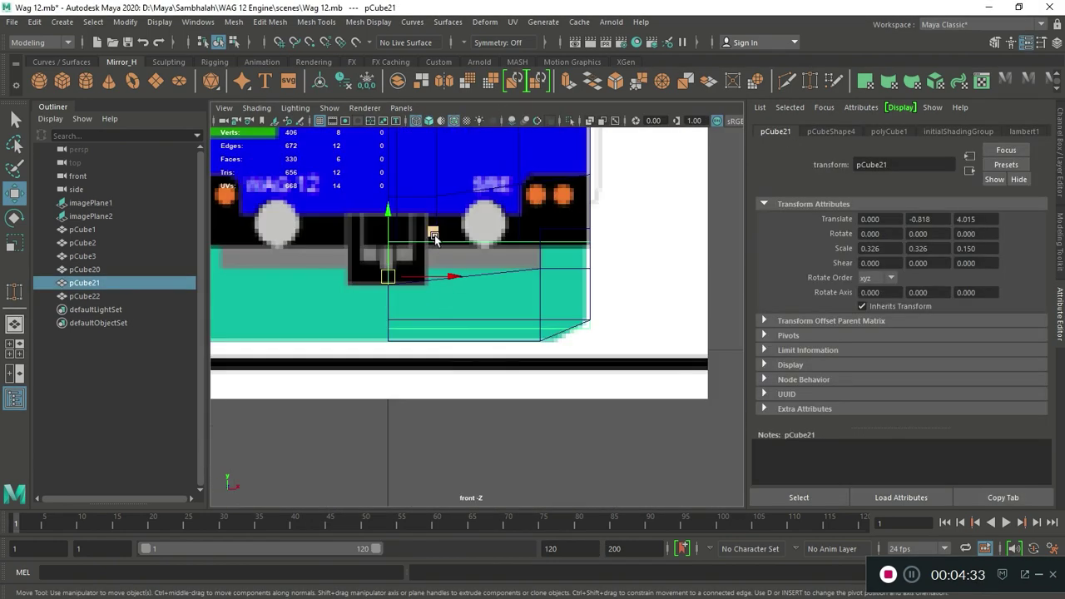
{"action": "right_click_drag", "start_coordinate": [433, 236], "coordinate": [507, 405]}
{"action": "key", "text": "space"}
{"action": "key", "text": "space"}
{"action": "right_click_drag", "start_coordinate": [537, 250], "coordinate": [471, 238]}
{"action": "key", "text": "space"}
{"action": "key", "text": "space"}
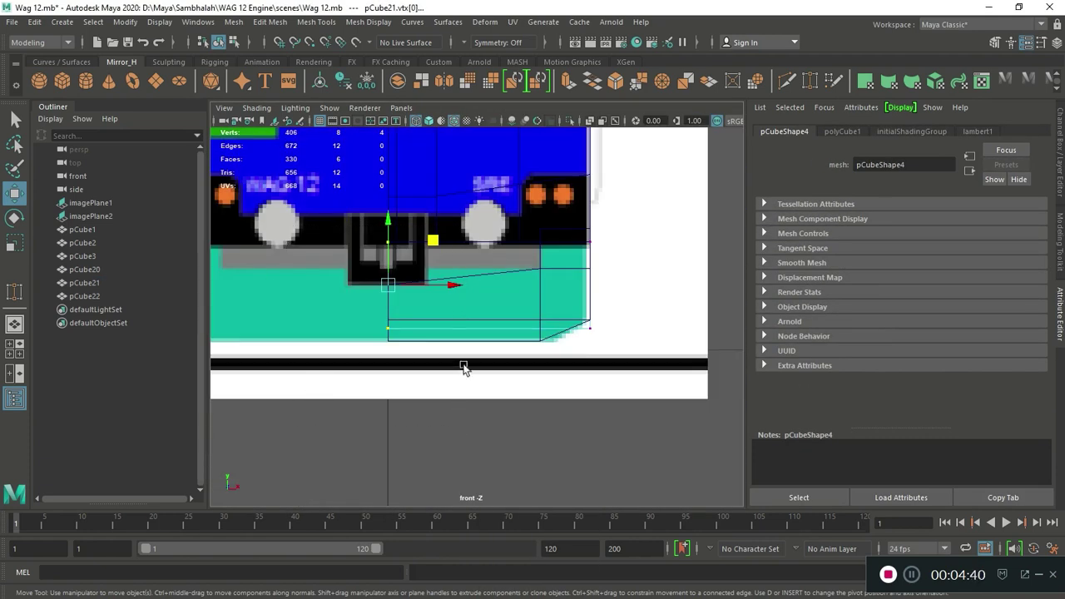
{"action": "left_click_drag", "start_coordinate": [440, 284], "coordinate": [578, 300]}
{"action": "key", "text": "space"}
{"action": "key", "text": "space"}
- Return pCube21 to object mode and orbit to check the L-shape it forms with pCube22
{"action": "left_click_drag", "start_coordinate": [466, 357], "coordinate": [673, 371], "text": "alt"}
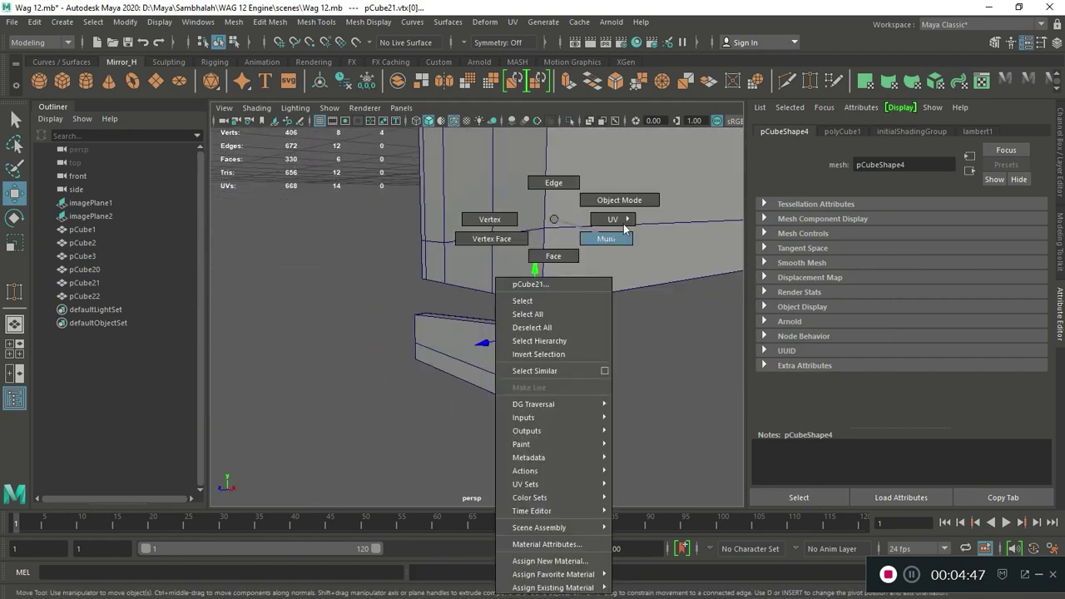
{"action": "right_click_drag", "start_coordinate": [549, 218], "coordinate": [613, 200]}
{"action": "mouse_move", "coordinate": [590, 326]}
{"action": "left_mouse_down", "text": "alt"}
{"action": "mouse_move", "coordinate": [533, 330]}
{"action": "mouse_move", "coordinate": [628, 370]}
{"action": "mouse_move", "coordinate": [437, 364]}
{"action": "left_mouse_up", "text": "alt"}
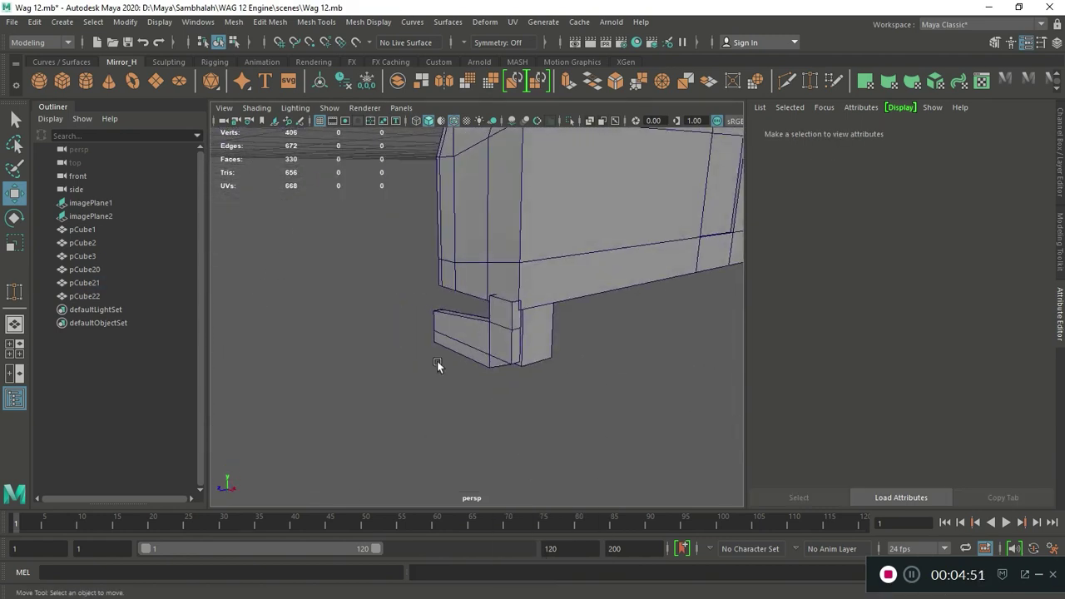
{"action": "key", "text": "space"}
{"action": "key", "text": "space"}
{"action": "key", "text": "space"}
{"action": "key", "text": "space"}
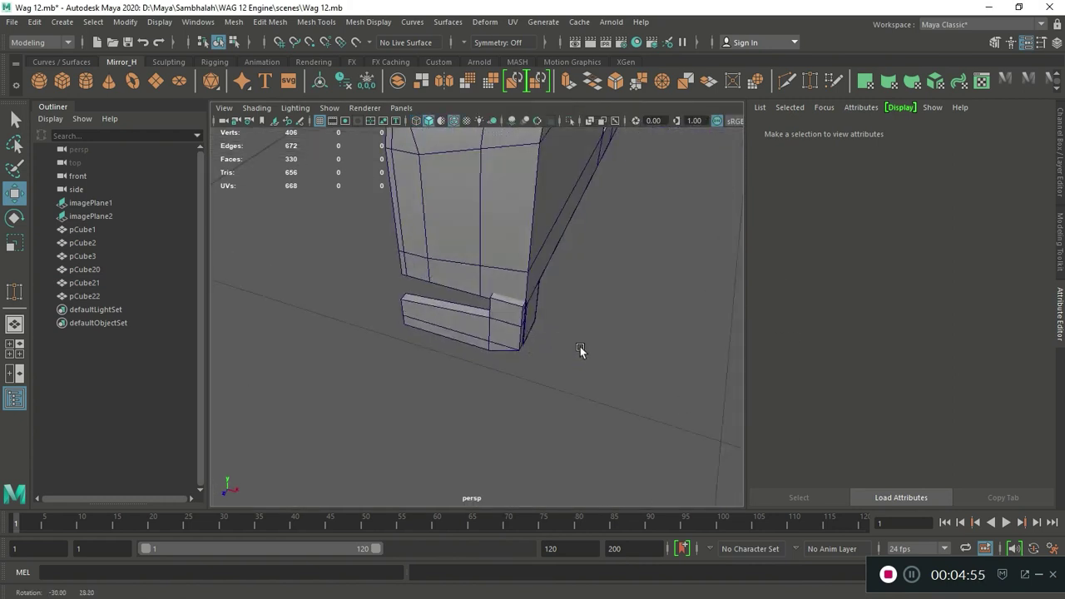
{"action": "left_click_drag", "start_coordinate": [580, 346], "coordinate": [481, 291], "text": "alt"}
{"action": "mouse_move", "coordinate": [584, 251]}
{"action": "left_mouse_down", "text": "alt"}
{"action": "mouse_move", "coordinate": [501, 316]}
{"action": "mouse_move", "coordinate": [587, 357]}
{"action": "mouse_move", "coordinate": [444, 451]}
{"action": "left_mouse_up", "text": "alt"}
{"action": "key", "text": "space"}
{"action": "key", "text": "space"}
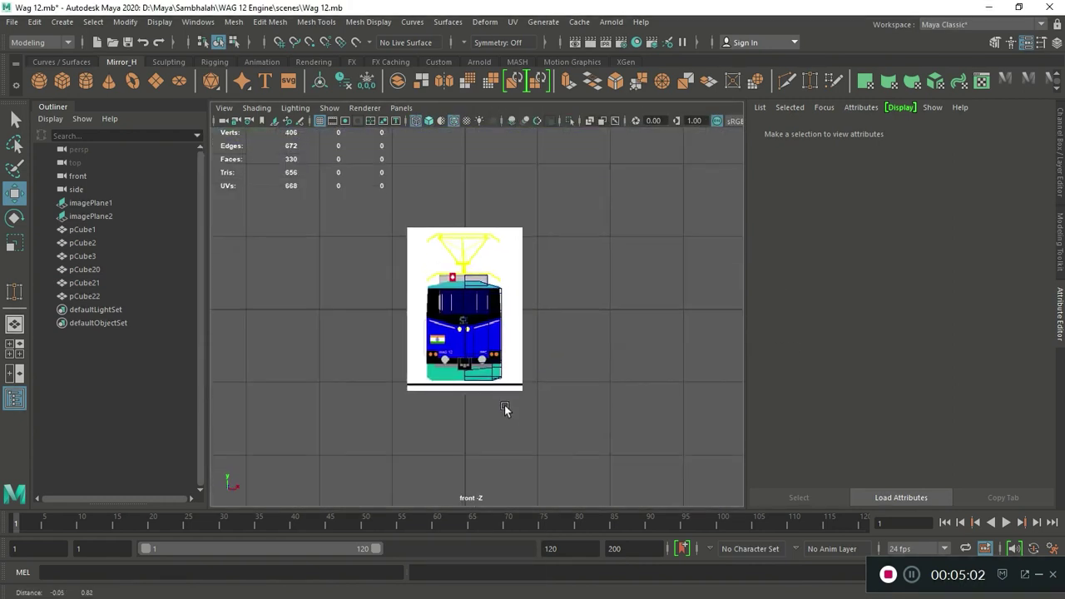
{"action": "scroll", "coordinate": [505, 408], "scroll_direction": "up", "scroll_amount": 4}
{"action": "scroll", "coordinate": [552, 416], "scroll_direction": "up", "scroll_amount": 3}
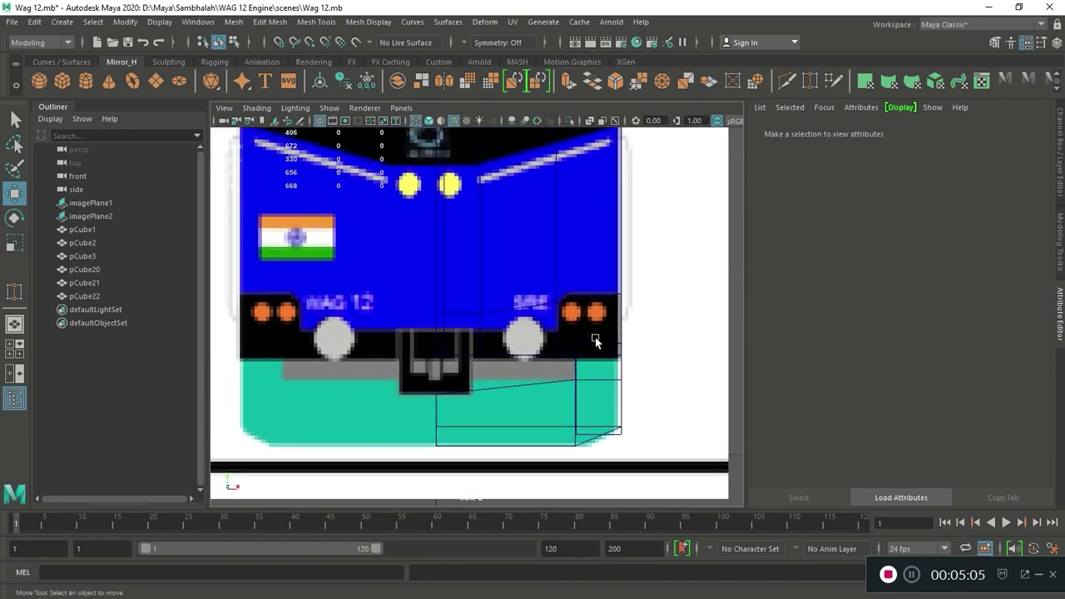
{"action": "left_click", "coordinate": [542, 320]}
{"action": "left_click_drag", "start_coordinate": [396, 283], "coordinate": [521, 323]}
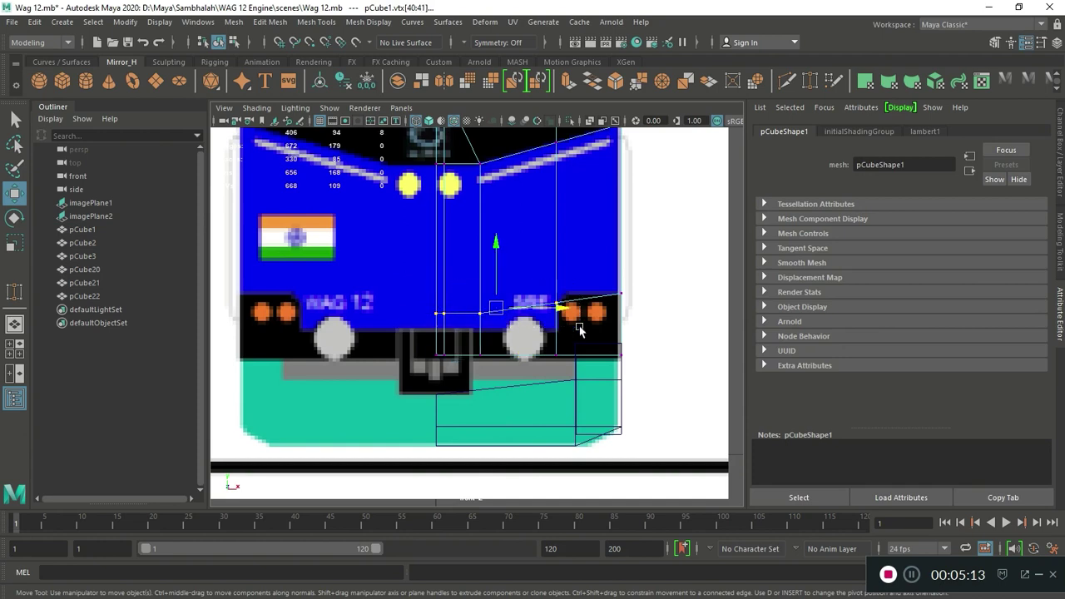
{"action": "key", "text": "r"}
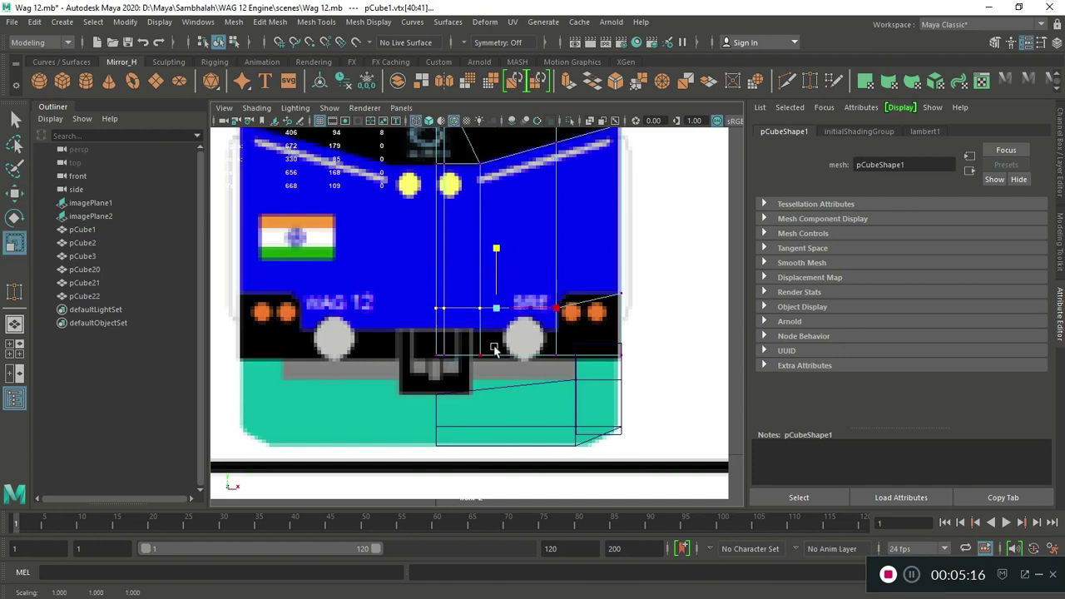
{"action": "key", "text": "w"}
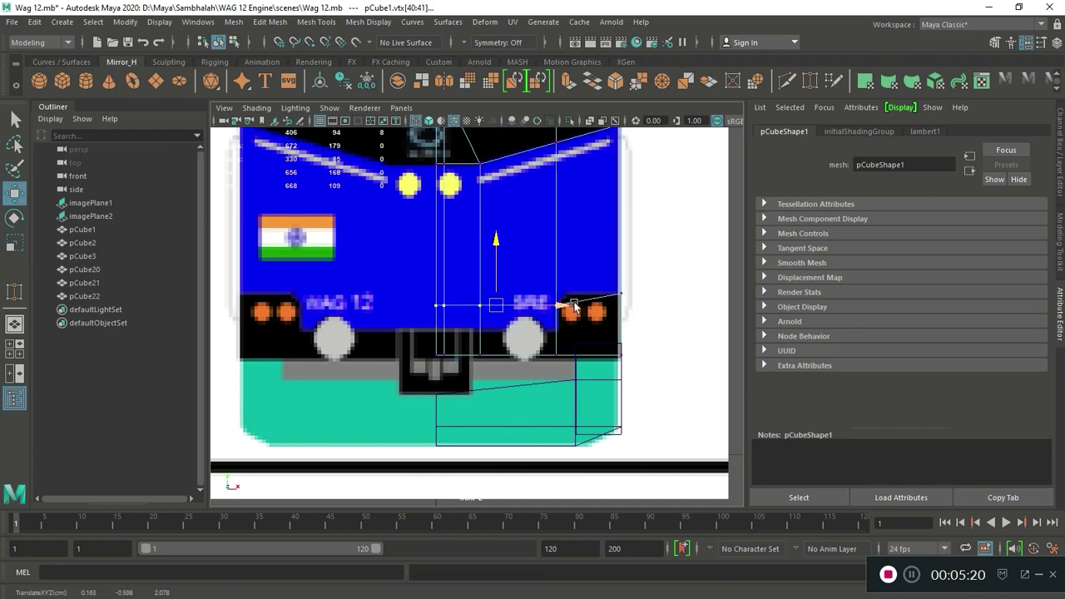
{"action": "key", "text": "space"}
{"action": "key", "text": "space"}
{"action": "key", "text": "f"}
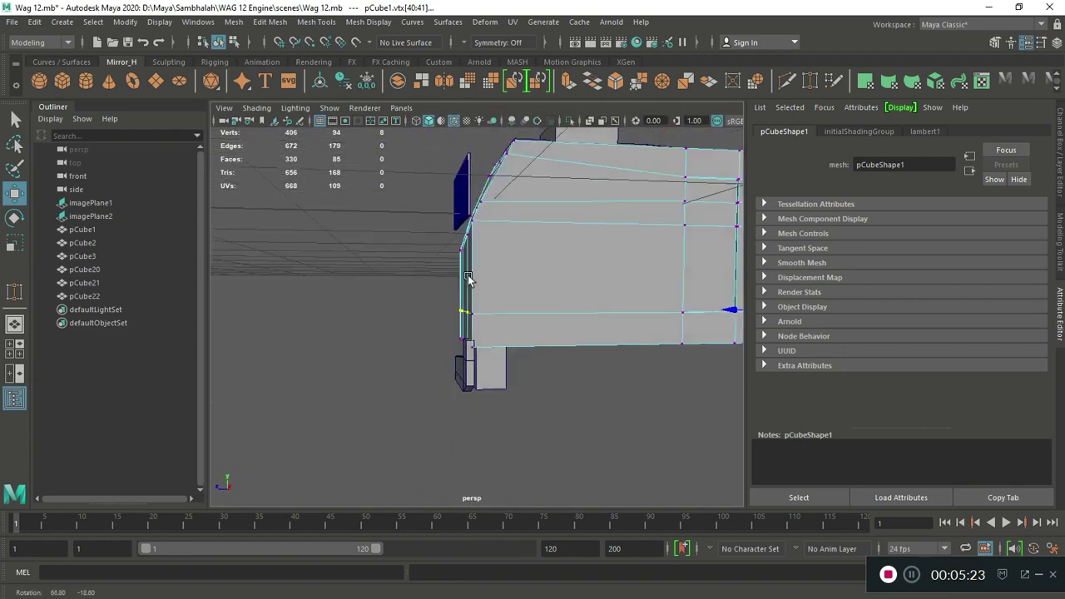
{"action": "key", "text": "space"}
{"action": "key", "text": "space"}
{"action": "scroll", "coordinate": [610, 369], "scroll_direction": "up", "scroll_amount": 1}
{"action": "scroll", "coordinate": [610, 370], "scroll_direction": "up", "scroll_amount": 1}
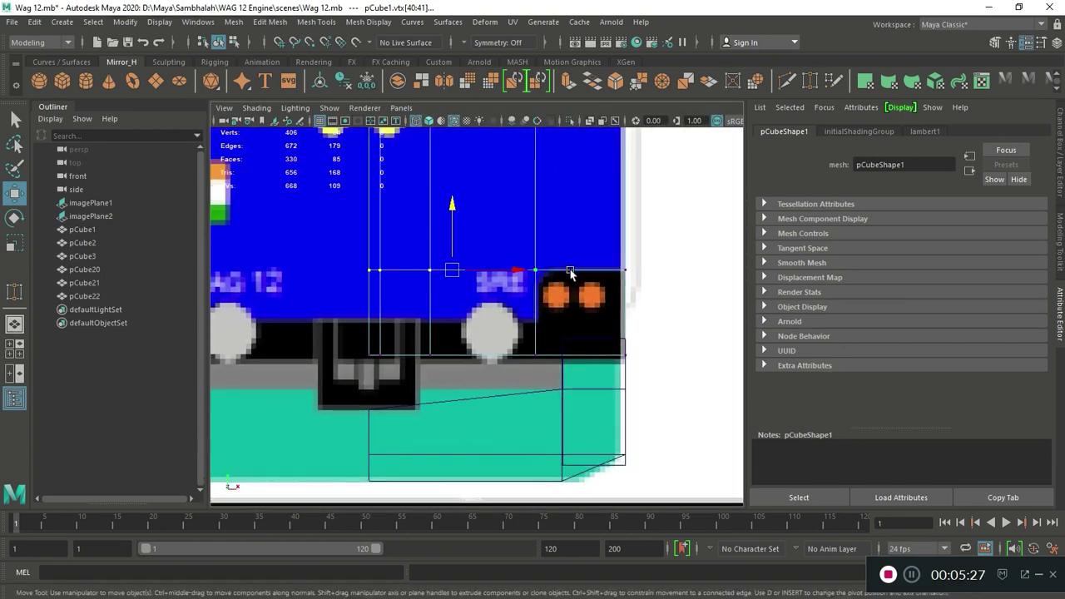
{"action": "right_click", "coordinate": [566, 275]}
{"action": "right_click", "coordinate": [564, 279]}
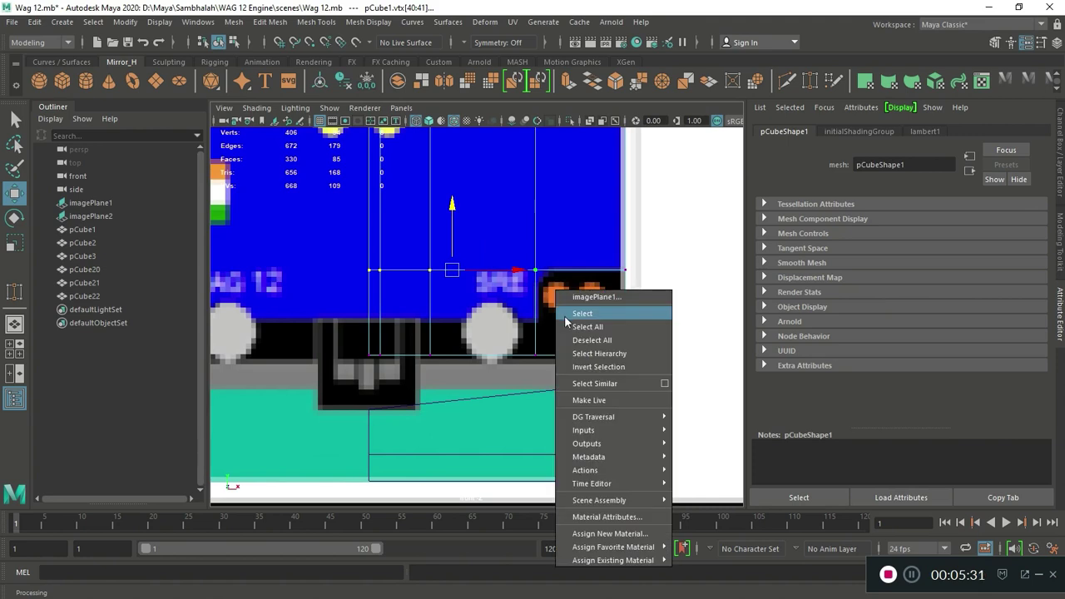
{"action": "left_click", "coordinate": [583, 311]}
{"action": "scroll", "coordinate": [558, 312], "scroll_direction": "down", "scroll_amount": 5}
{"action": "scroll", "coordinate": [575, 317], "scroll_direction": "up", "scroll_amount": 3}
{"action": "left_click", "coordinate": [535, 330]}
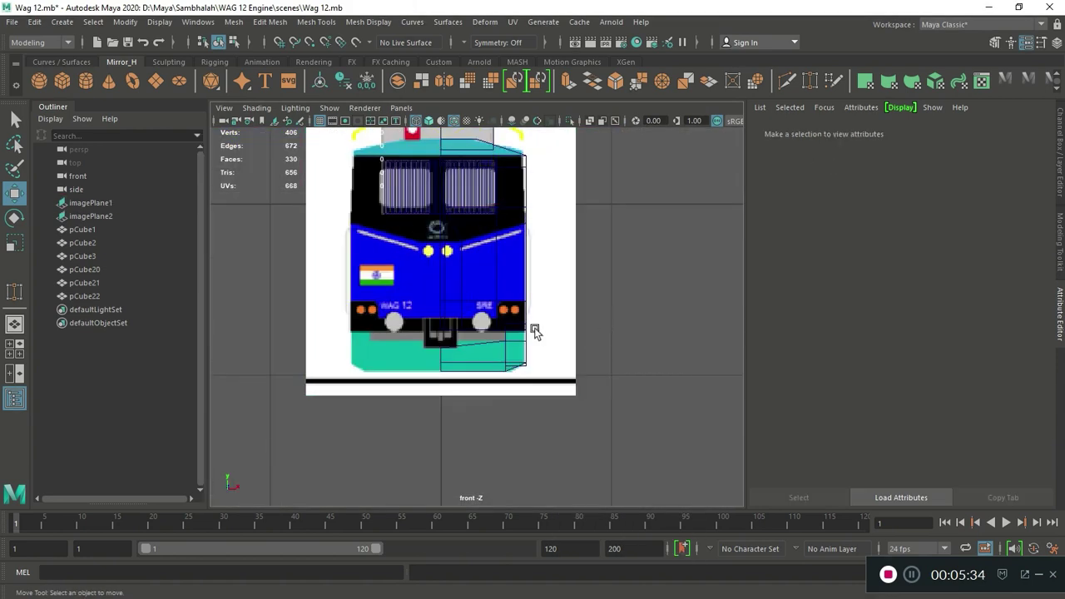
{"action": "scroll", "coordinate": [535, 330], "scroll_direction": "up", "scroll_amount": 2}
{"action": "left_click", "coordinate": [539, 310]}
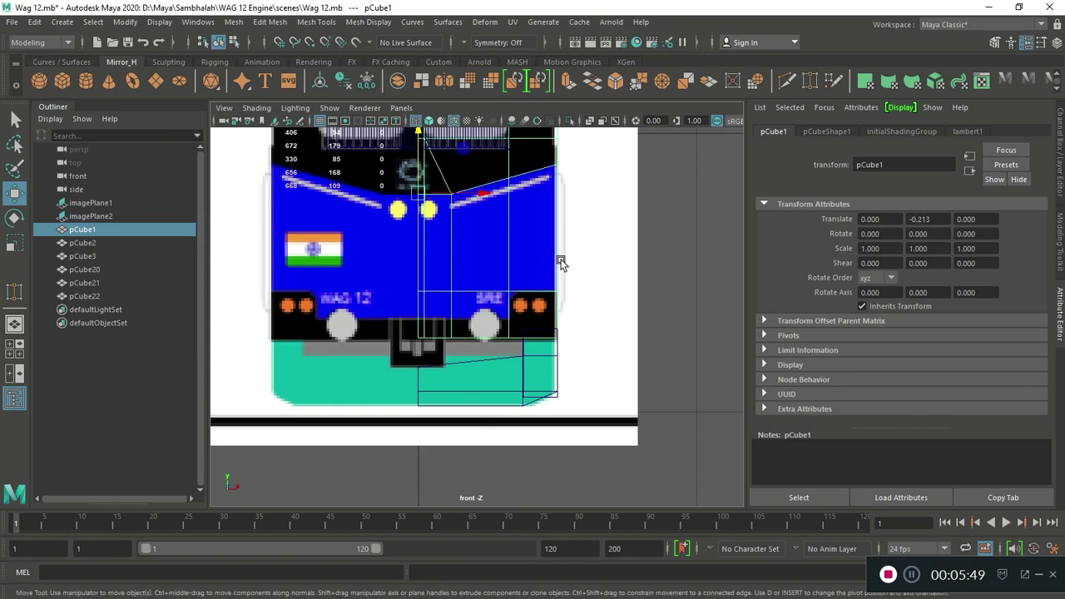
{"action": "mouse_move", "coordinate": [452, 586]}
{"action": "left_click", "coordinate": [452, 532]}
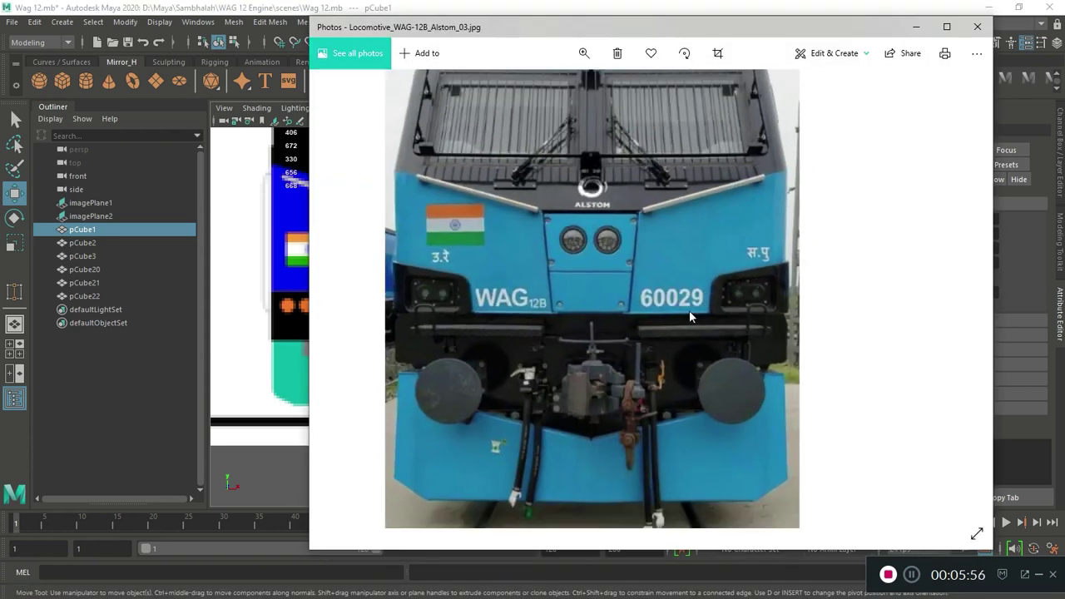
{"action": "left_click", "coordinate": [919, 30]}
- Create a new polygon cube and move it down and forward to the locomotive's front end
{"action": "scroll", "coordinate": [545, 289], "scroll_direction": "up", "scroll_amount": 5}
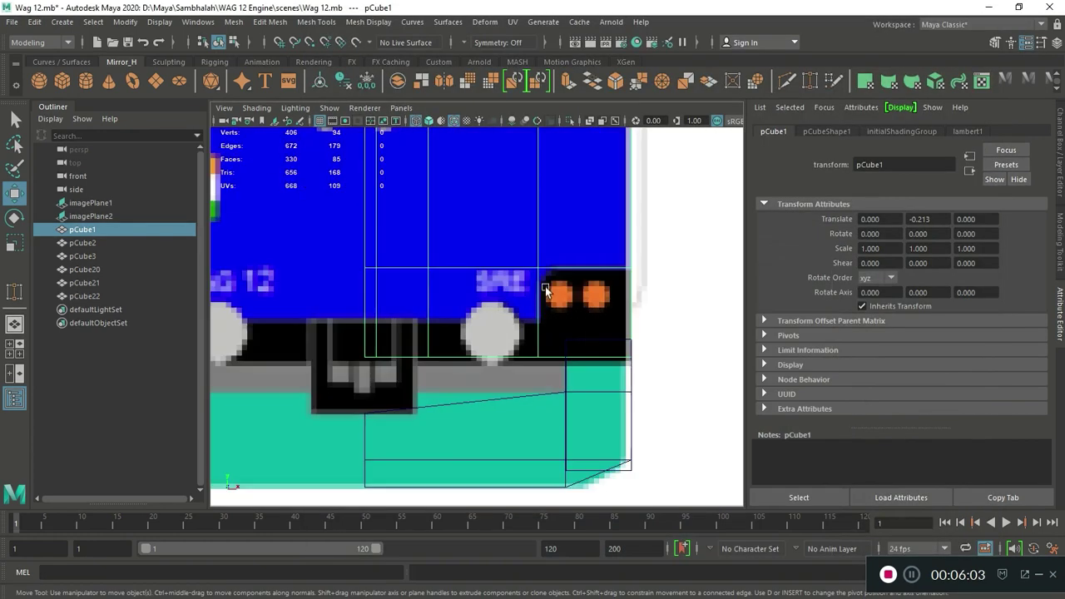
{"action": "mouse_move", "coordinate": [550, 270]}
{"action": "right_mouse_down"}
{"action": "mouse_move", "coordinate": [491, 238]}
{"action": "mouse_move", "coordinate": [555, 329]}
{"action": "right_mouse_up"}
{"action": "scroll", "coordinate": [553, 308], "scroll_direction": "down", "scroll_amount": 5}
{"action": "scroll", "coordinate": [553, 308], "scroll_direction": "up", "scroll_amount": 3}
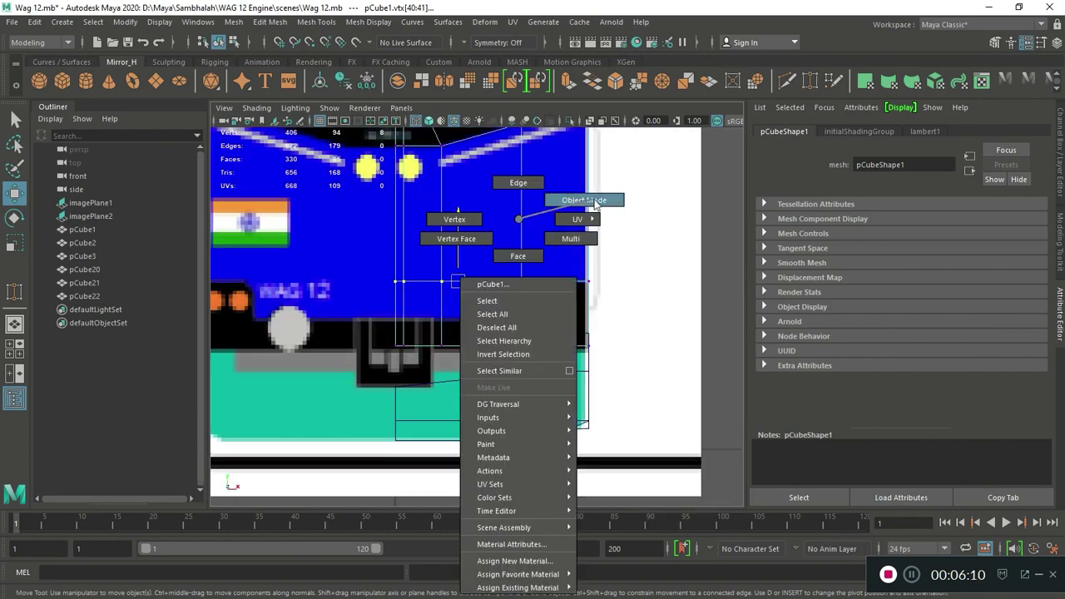
{"action": "scroll", "coordinate": [555, 328], "scroll_direction": "up", "scroll_amount": 2}
{"action": "scroll", "coordinate": [554, 329], "scroll_direction": "down", "scroll_amount": 5}
{"action": "scroll", "coordinate": [474, 340], "scroll_direction": "up", "scroll_amount": 4}
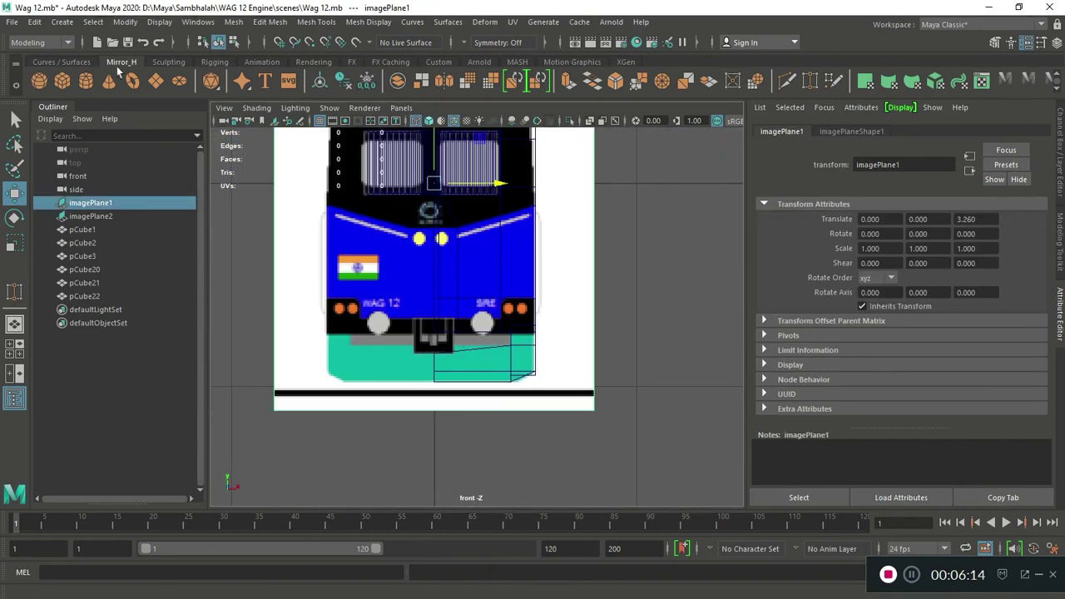
{"action": "left_click", "coordinate": [59, 83]}
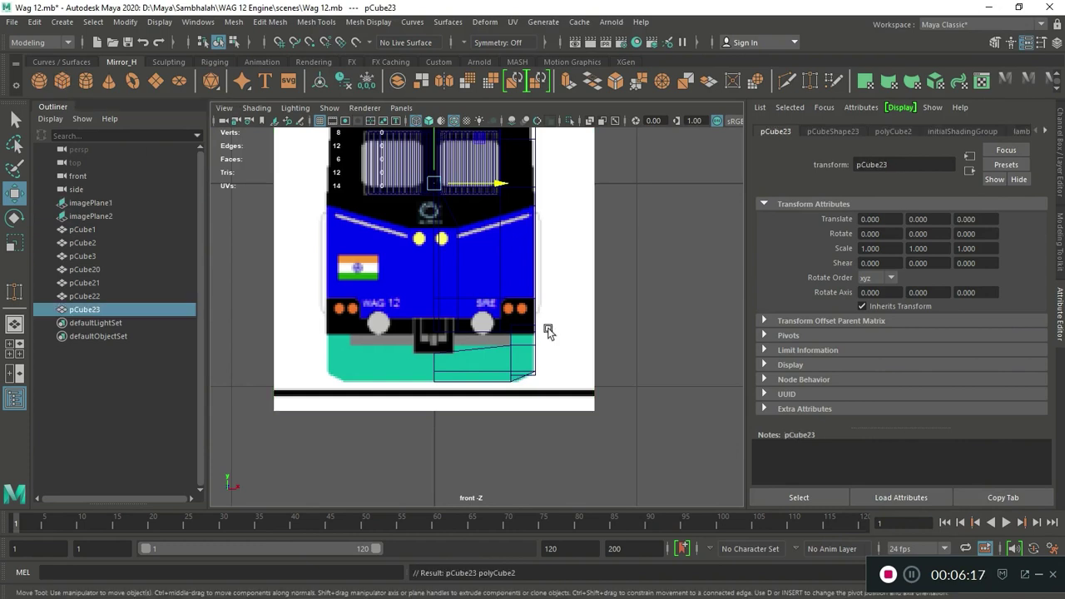
{"action": "left_click_drag", "start_coordinate": [434, 155], "coordinate": [434, 208]}
{"action": "key", "text": "space"}
{"action": "key", "text": "space"}
{"action": "left_click_drag", "start_coordinate": [623, 284], "coordinate": [209, 454]}
{"action": "key", "text": "space"}
{"action": "key", "text": "space"}
- Scale the cube down to a small 0.077 block and slide it beneath the right-hand lamps
{"action": "key", "text": "r"}
{"action": "left_click_drag", "start_coordinate": [434, 333], "coordinate": [283, 274]}
{"action": "key", "text": "w"}
{"action": "scroll", "coordinate": [360, 305], "scroll_direction": "up", "scroll_amount": 4}
{"action": "left_click_drag", "start_coordinate": [367, 310], "coordinate": [367, 293]}
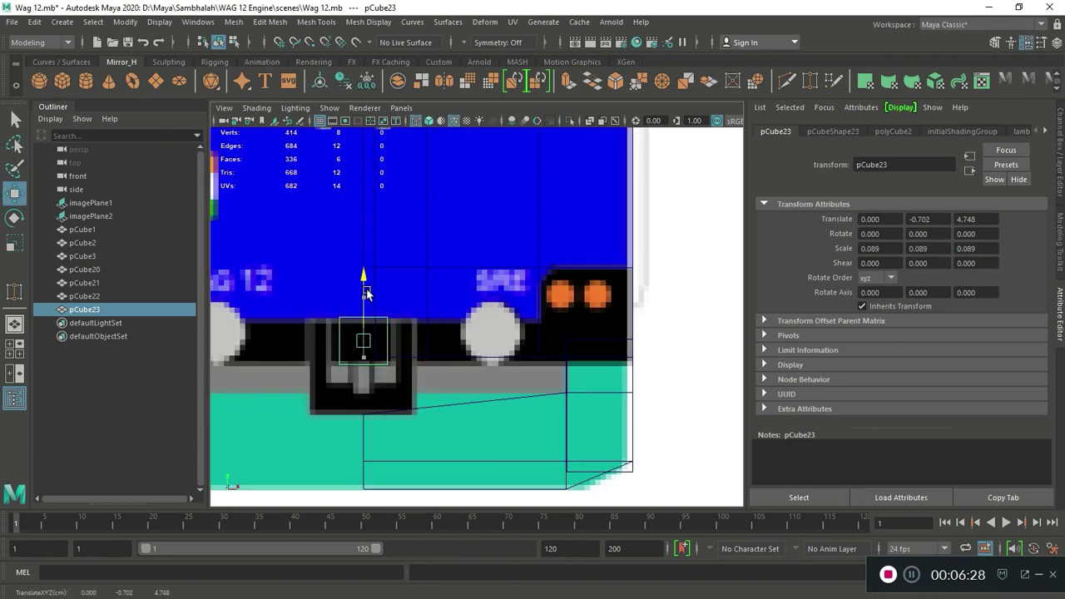
{"action": "key", "text": "w"}
{"action": "left_click_drag", "start_coordinate": [416, 340], "coordinate": [571, 340]}
- Insert an edge loop around the new cube pCube23
{"action": "right_click_drag", "start_coordinate": [504, 325], "coordinate": [466, 324]}
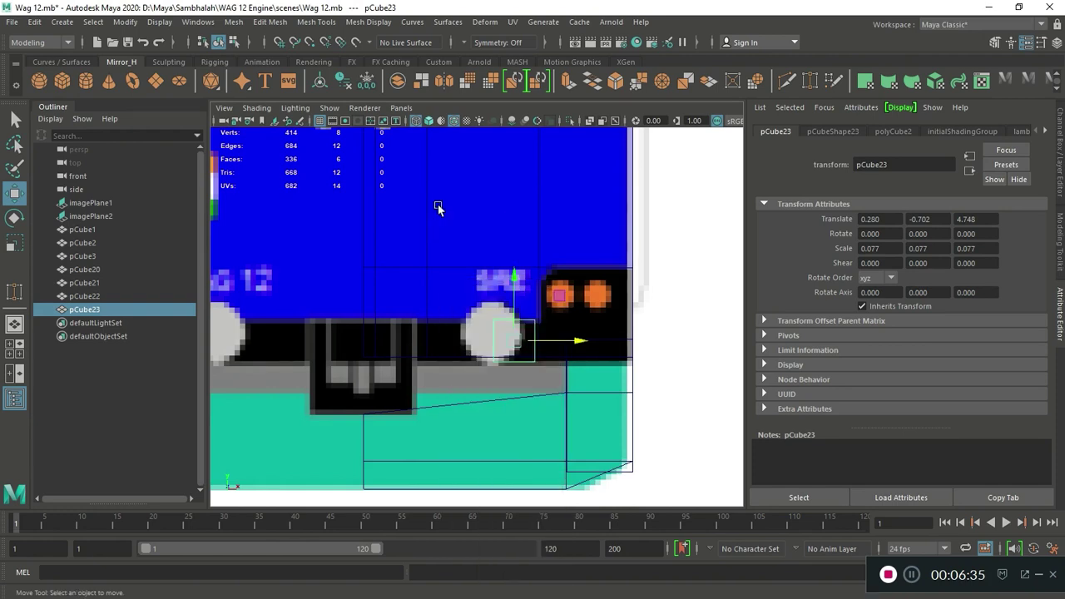
{"action": "left_click_drag", "start_coordinate": [435, 261], "coordinate": [508, 371]}
{"action": "right_click_drag", "start_coordinate": [556, 220], "coordinate": [554, 182]}
{"action": "left_click", "coordinate": [571, 318]}
{"action": "mouse_move", "coordinate": [599, 338]}
{"action": "right_mouse_down", "text": "ctrl"}
{"action": "mouse_move", "coordinate": [533, 363]}
{"action": "mouse_move", "coordinate": [527, 325]}
{"action": "right_mouse_up", "text": "ctrl"}
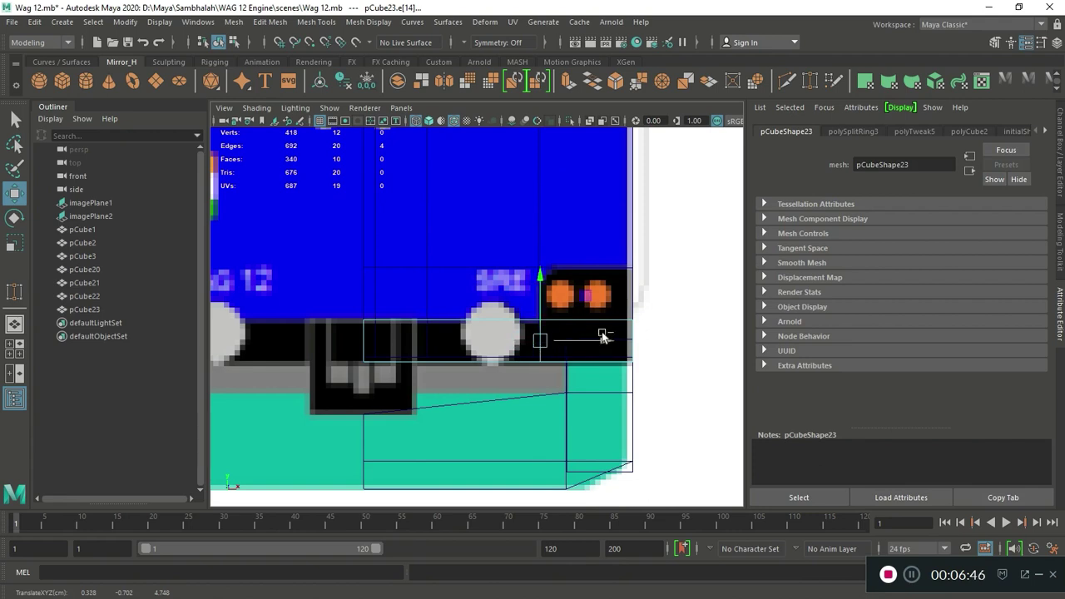
{"action": "key", "text": "space"}
{"action": "right_click_drag", "start_coordinate": [391, 237], "coordinate": [424, 427]}
- Extrude the side block's outer face and raise it upward
{"action": "left_click", "coordinate": [420, 429]}
{"action": "key", "text": "space"}
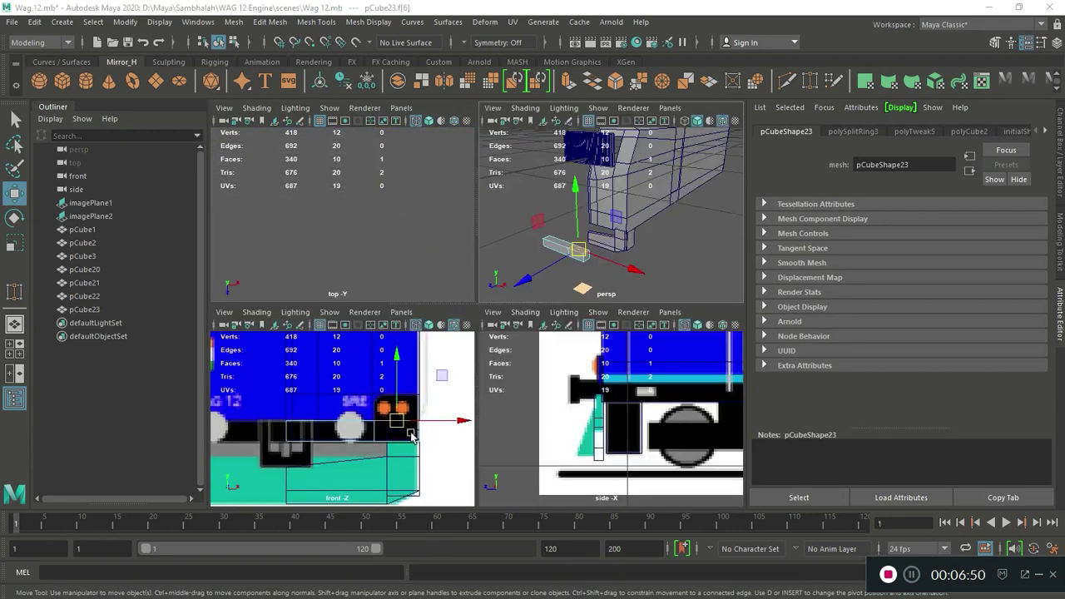
{"action": "key", "text": "space"}
{"action": "key", "text": "ctrl+e"}
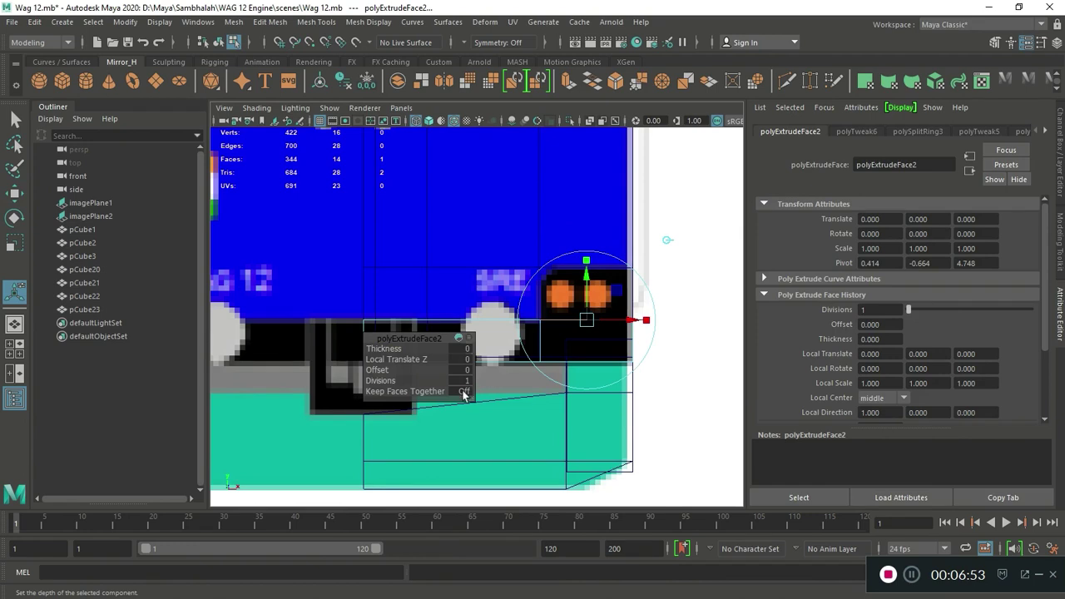
{"action": "key", "text": "w"}
{"action": "mouse_move", "coordinate": [586, 253]}
{"action": "left_mouse_down"}
{"action": "mouse_move", "coordinate": [589, 214]}
{"action": "mouse_move", "coordinate": [533, 283]}
{"action": "left_mouse_up"}
{"action": "key", "text": "space"}
- Delete the unwanted face from the side block
{"action": "right_click", "coordinate": [578, 219]}
{"action": "left_click", "coordinate": [630, 197]}
{"action": "left_click", "coordinate": [547, 329]}
{"action": "key", "text": "F10"}
{"action": "left_click", "coordinate": [583, 395]}
{"action": "scroll", "coordinate": [565, 392], "scroll_direction": "up", "scroll_amount": 5}
{"action": "right_click_drag", "start_coordinate": [315, 219], "coordinate": [319, 256]}
{"action": "left_click", "coordinate": [357, 275]}
{"action": "key", "text": "Delete"}
{"action": "scroll", "coordinate": [584, 307], "scroll_direction": "up", "scroll_amount": 5}
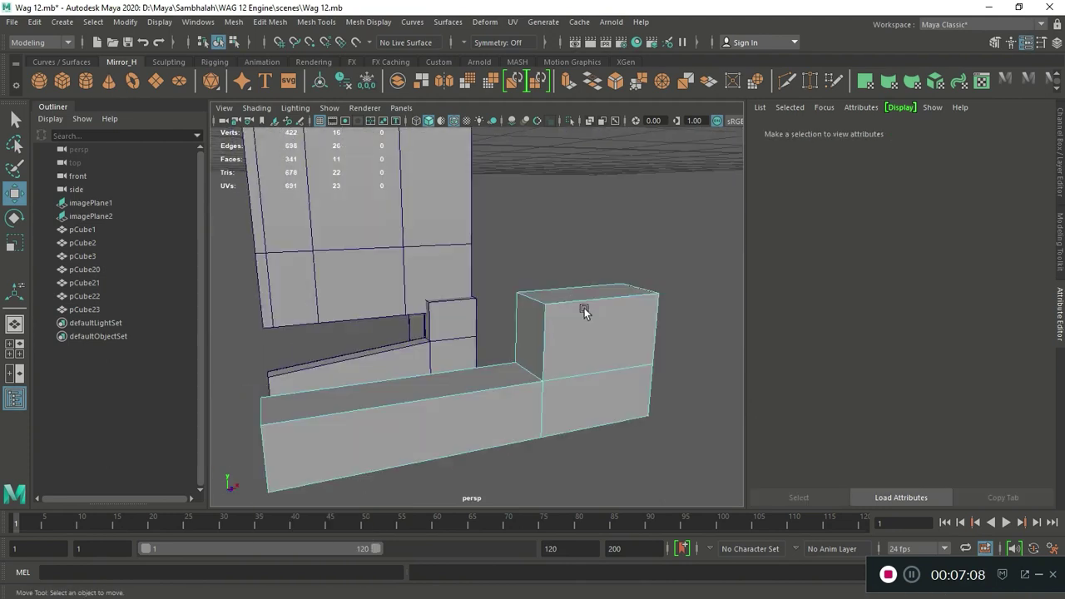
- Bevel the block's top outer edge with 3 segments at fraction 0.5
{"action": "key", "text": "space"}
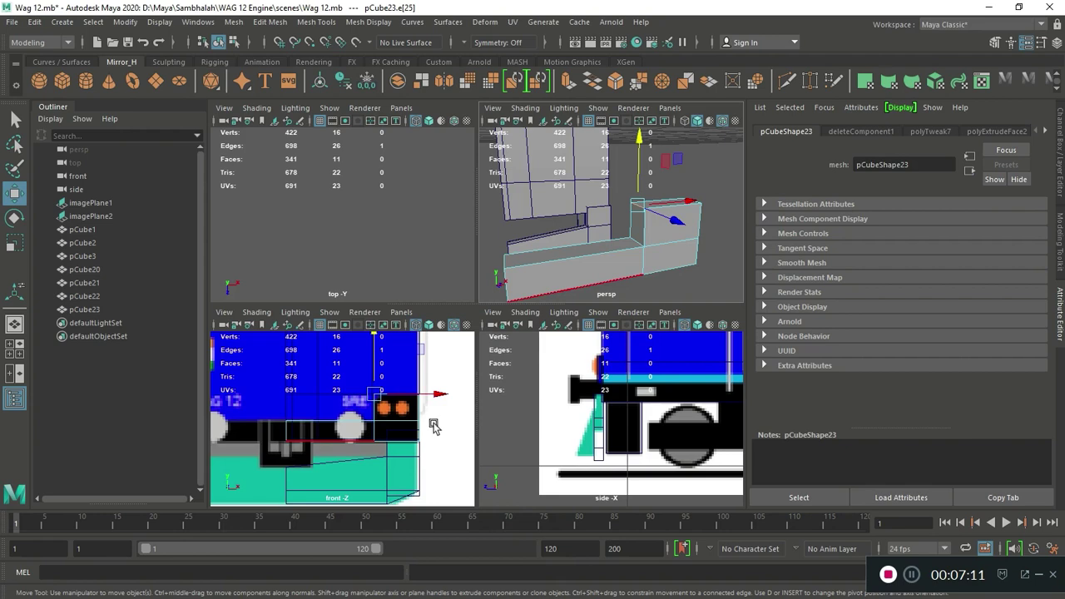
{"action": "key", "text": "space"}
{"action": "right_click_drag", "start_coordinate": [545, 320], "coordinate": [630, 316], "text": "shift"}
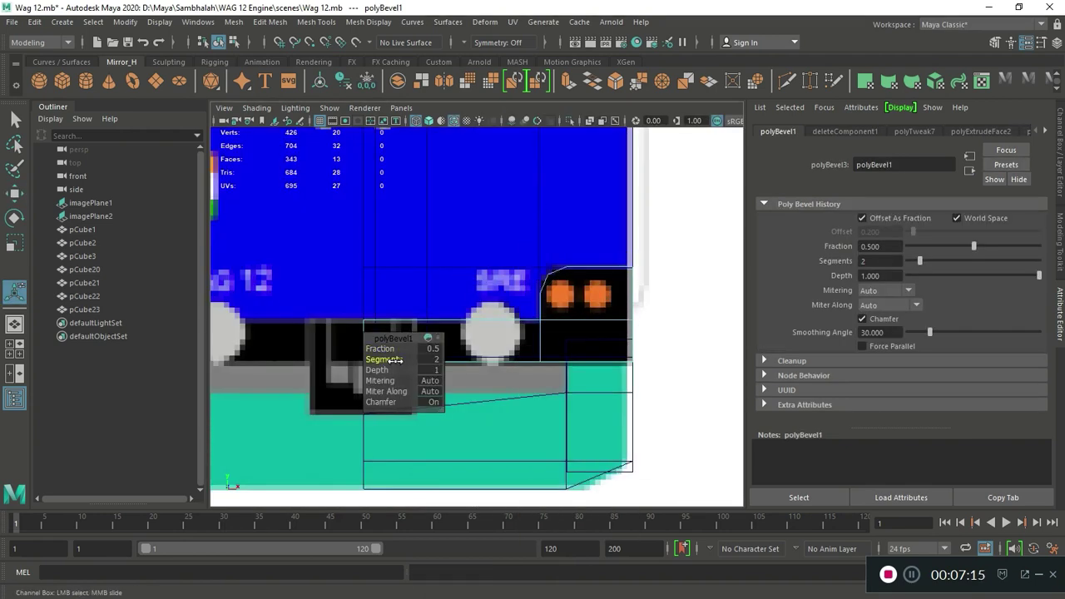
{"action": "key", "text": "space"}
{"action": "key", "text": "space"}
{"action": "key", "text": "space"}
{"action": "key", "text": "space"}
{"action": "key", "text": "space"}
{"action": "key", "text": "space"}
{"action": "key", "text": "space"}
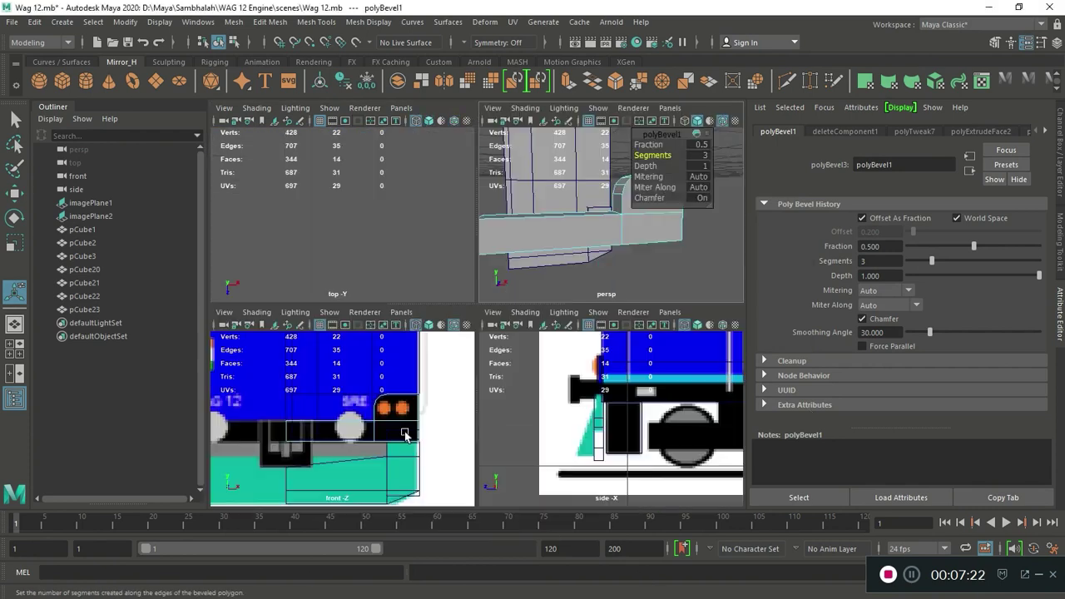
{"action": "key", "text": "space"}
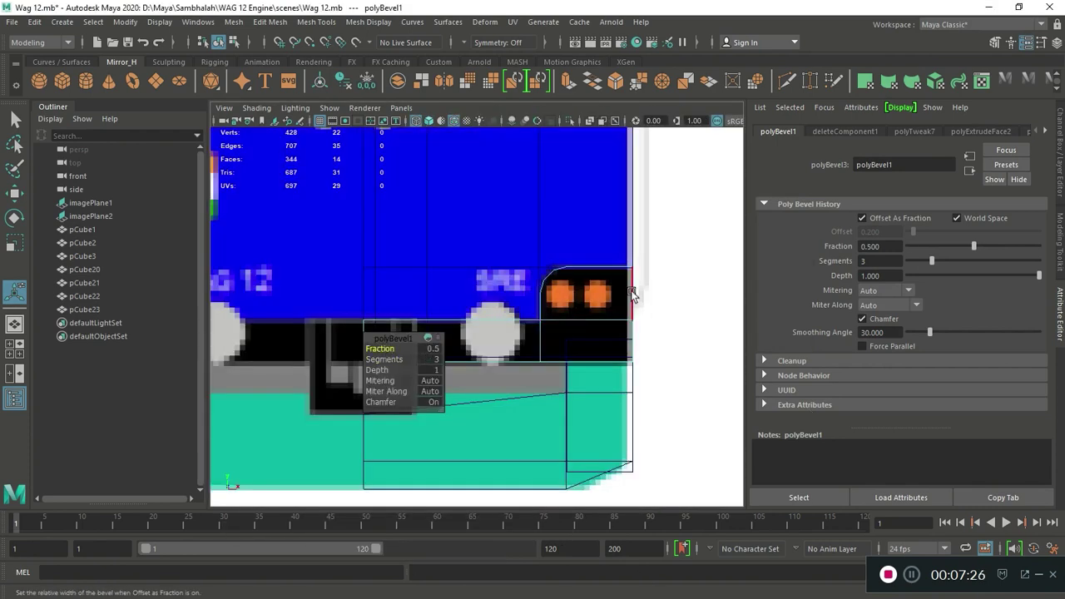
{"action": "key", "text": "space"}
{"action": "right_click_drag", "start_coordinate": [541, 240], "coordinate": [594, 203]}
- Scale pCube23 to 0.013 depth along Z and move it back to Z 4.114
{"action": "left_click", "coordinate": [640, 360]}
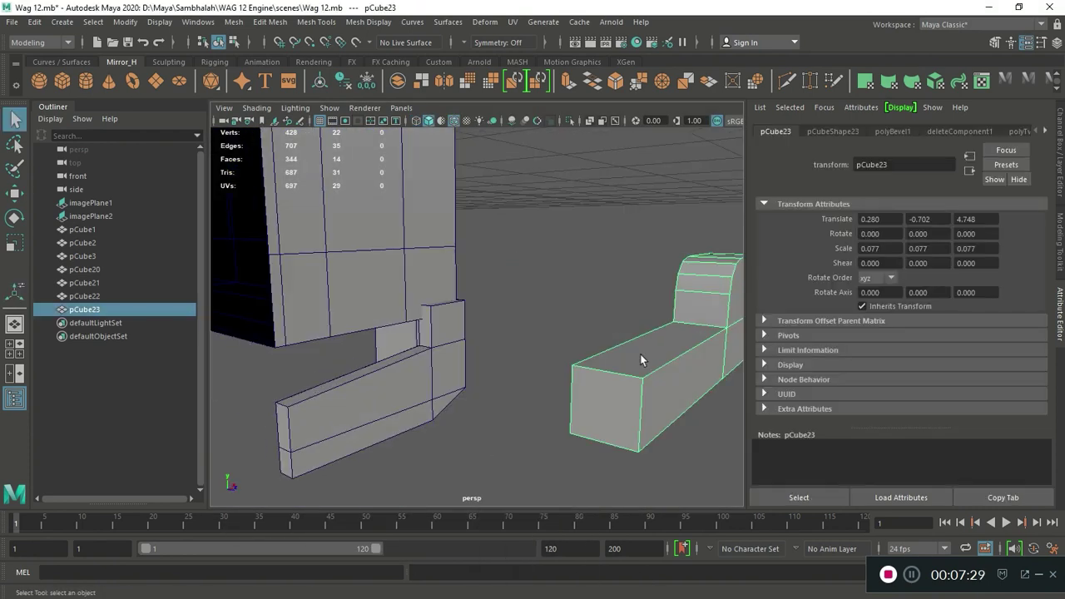
{"action": "key", "text": "w"}
{"action": "key", "text": "r"}
{"action": "mouse_move", "coordinate": [701, 358]}
{"action": "left_mouse_down", "text": "alt"}
{"action": "mouse_move", "coordinate": [586, 356]}
{"action": "mouse_move", "coordinate": [735, 356]}
{"action": "left_mouse_up", "text": "alt"}
{"action": "key", "text": "w"}
{"action": "middle_click_drag", "start_coordinate": [735, 356], "coordinate": [371, 350]}
- Inspect the flattened slab beside the lamps in the side, front and perspective views
{"action": "key", "text": "space"}
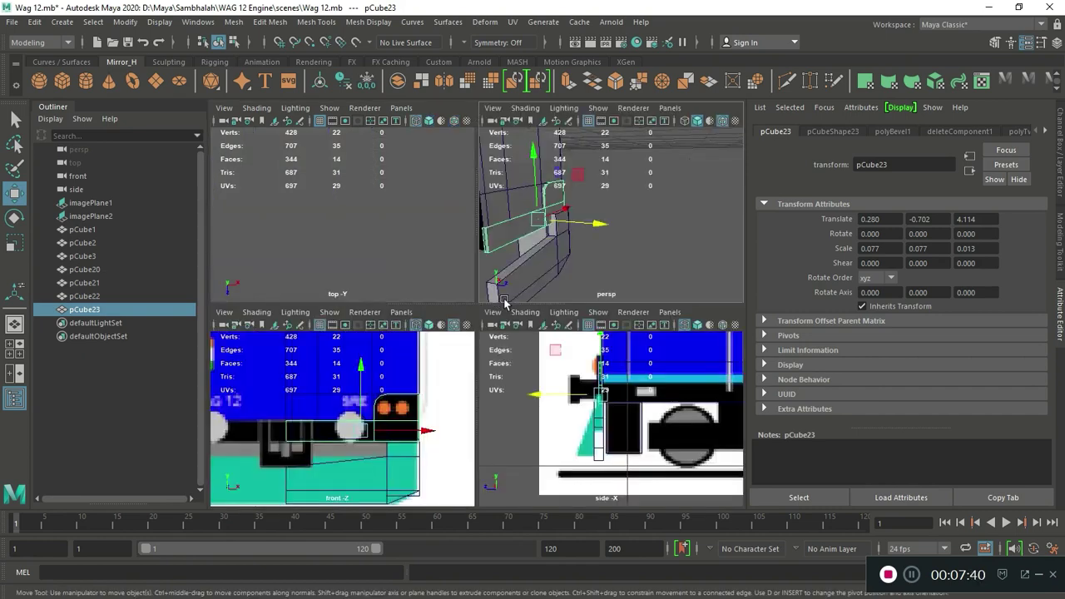
{"action": "key", "text": "space"}
{"action": "key", "text": "space"}
{"action": "key", "text": "space"}
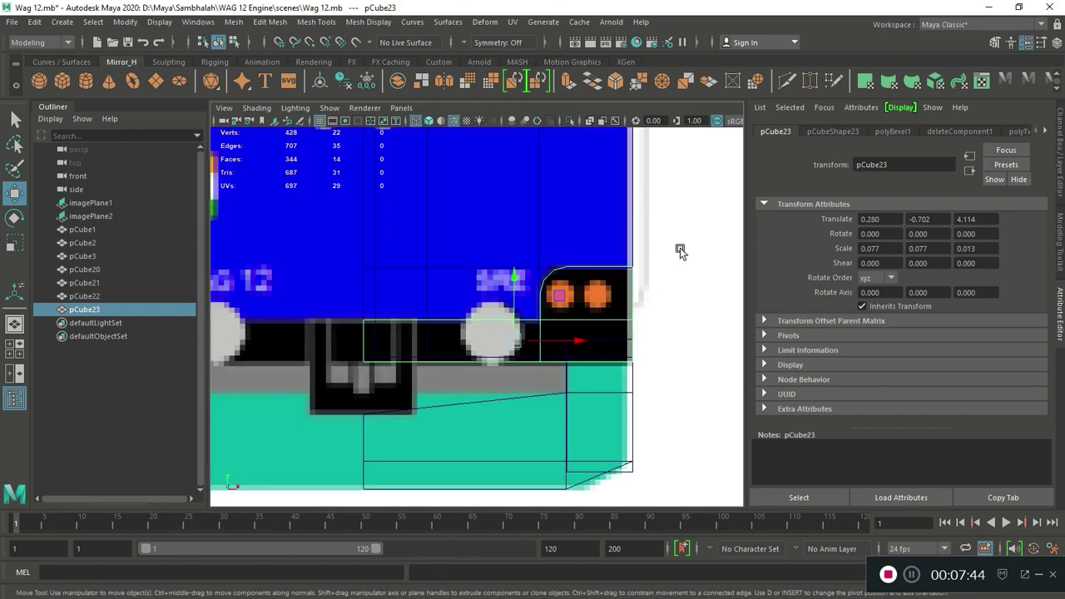
{"action": "key", "text": "space"}
{"action": "key", "text": "space"}
{"action": "left_click", "coordinate": [638, 370]}
{"action": "mouse_move", "coordinate": [638, 369]}
{"action": "left_mouse_down", "text": "alt"}
{"action": "mouse_move", "coordinate": [473, 376]}
{"action": "mouse_move", "coordinate": [482, 408]}
{"action": "left_mouse_up", "text": "alt"}
{"action": "key", "text": "space"}
{"action": "key", "text": "space"}
{"action": "left_click", "coordinate": [529, 339]}
{"action": "scroll", "coordinate": [529, 339], "scroll_direction": "down", "scroll_amount": 1}
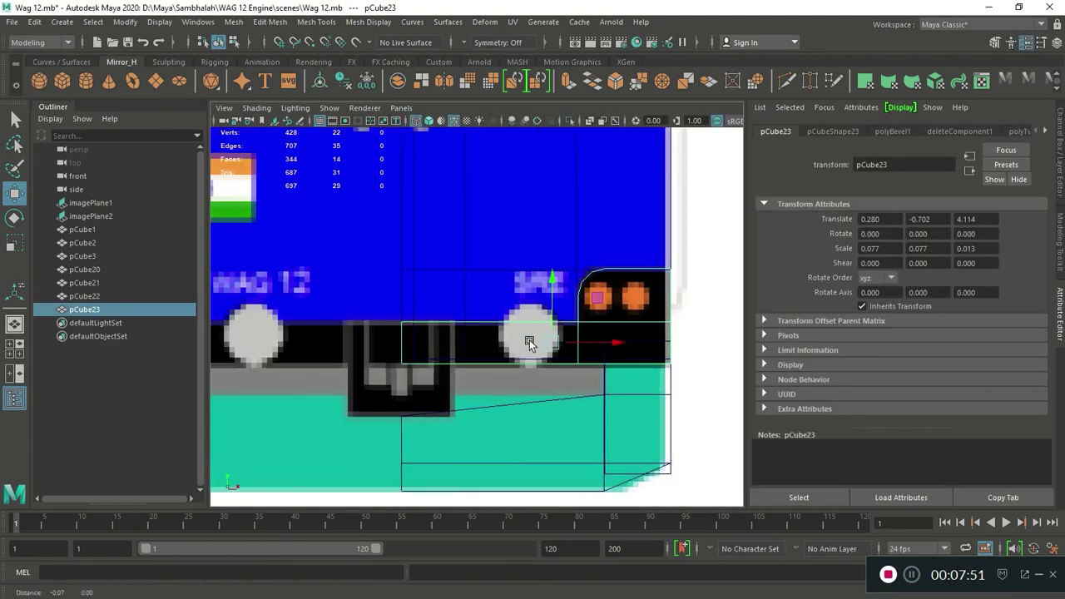
{"action": "scroll", "coordinate": [530, 340], "scroll_direction": "down", "scroll_amount": 2}
{"action": "scroll", "coordinate": [455, 325], "scroll_direction": "up", "scroll_amount": 2}
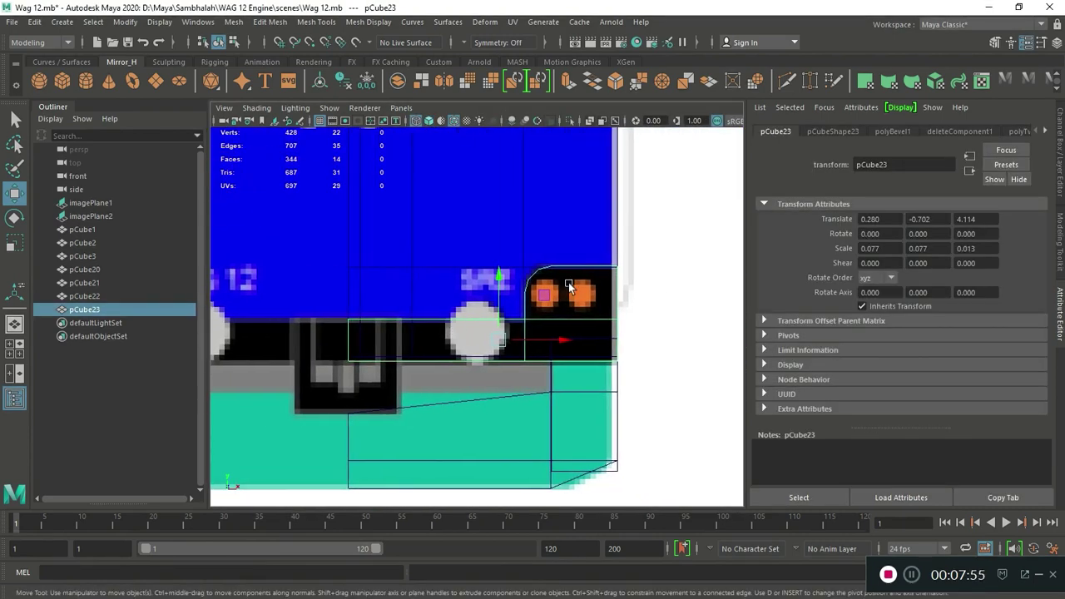
{"action": "left_click", "coordinate": [612, 308]}
{"action": "key", "text": "space"}
{"action": "key", "text": "space"}
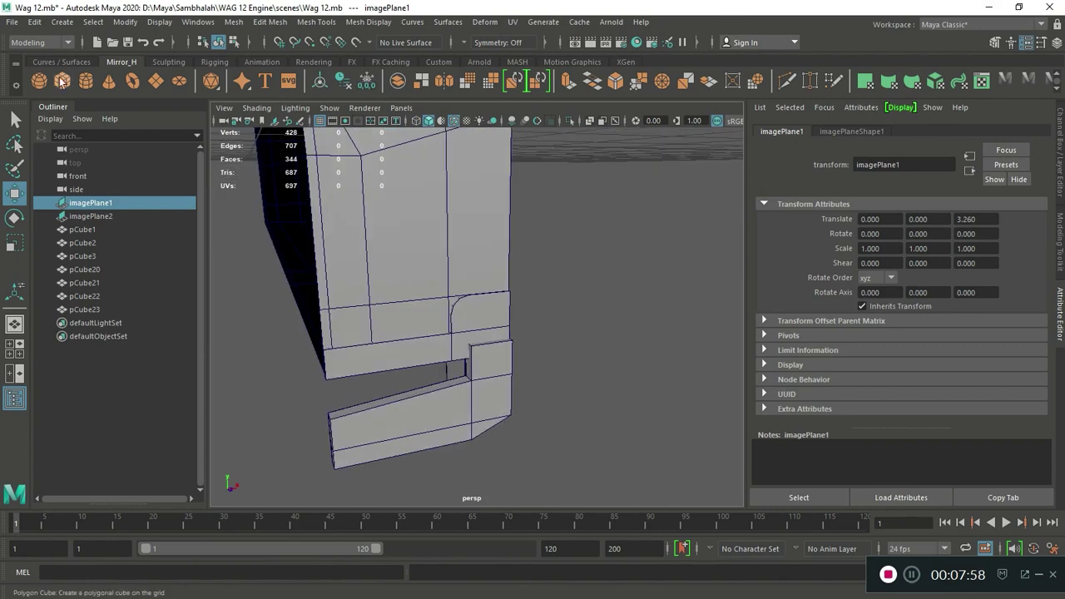
- Create a polygon cylinder and move it down and forward to the front end
{"action": "left_click", "coordinate": [90, 78]}
{"action": "key", "text": "space"}
{"action": "key", "text": "space"}
{"action": "scroll", "coordinate": [418, 399], "scroll_direction": "down", "scroll_amount": 3}
{"action": "left_click_drag", "start_coordinate": [471, 258], "coordinate": [471, 304]}
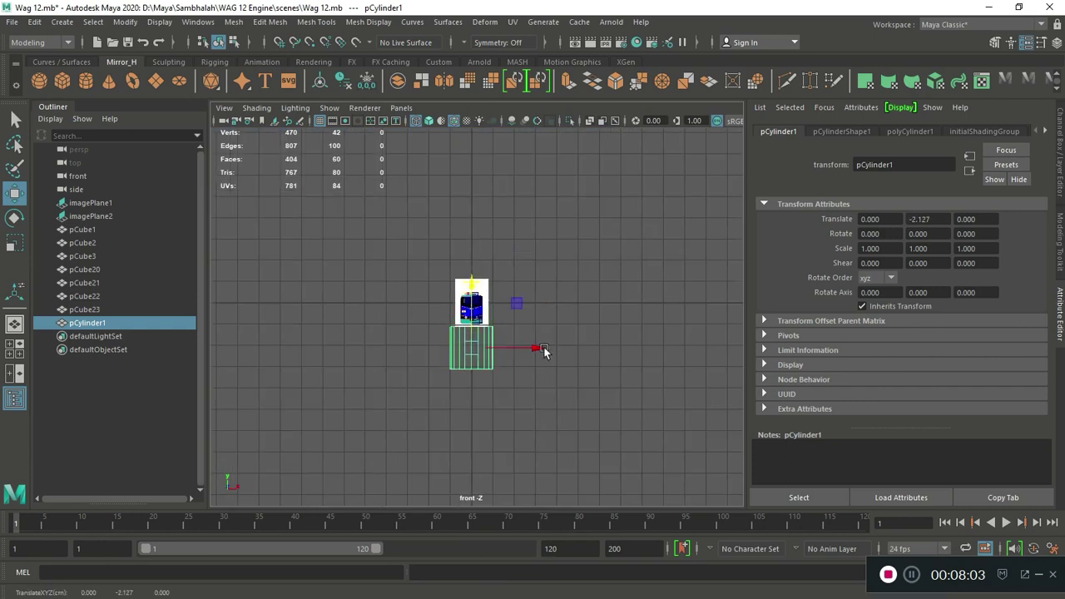
{"action": "key", "text": "space"}
{"action": "key", "text": "space"}
{"action": "left_click_drag", "start_coordinate": [368, 358], "coordinate": [512, 431]}
{"action": "key", "text": "space"}
{"action": "key", "text": "space"}
- Rotate the cylinder 90 degrees, scale it to 0.059 and center it on the grey buffer circle
{"action": "key", "text": "e"}
{"action": "mouse_move", "coordinate": [479, 396]}
{"action": "left_mouse_down"}
{"action": "mouse_move", "coordinate": [479, 429]}
{"action": "mouse_move", "coordinate": [393, 413]}
{"action": "left_mouse_up"}
{"action": "scroll", "coordinate": [480, 429], "scroll_direction": "up", "scroll_amount": 10}
{"action": "scroll", "coordinate": [479, 429], "scroll_direction": "down", "scroll_amount": 5}
{"action": "left_click", "coordinate": [470, 432]}
{"action": "left_click_drag", "start_coordinate": [469, 432], "coordinate": [481, 314]}
{"action": "scroll", "coordinate": [481, 314], "scroll_direction": "up", "scroll_amount": 4}
{"action": "scroll", "coordinate": [481, 320], "scroll_direction": "up", "scroll_amount": 5}
{"action": "key", "text": "r"}
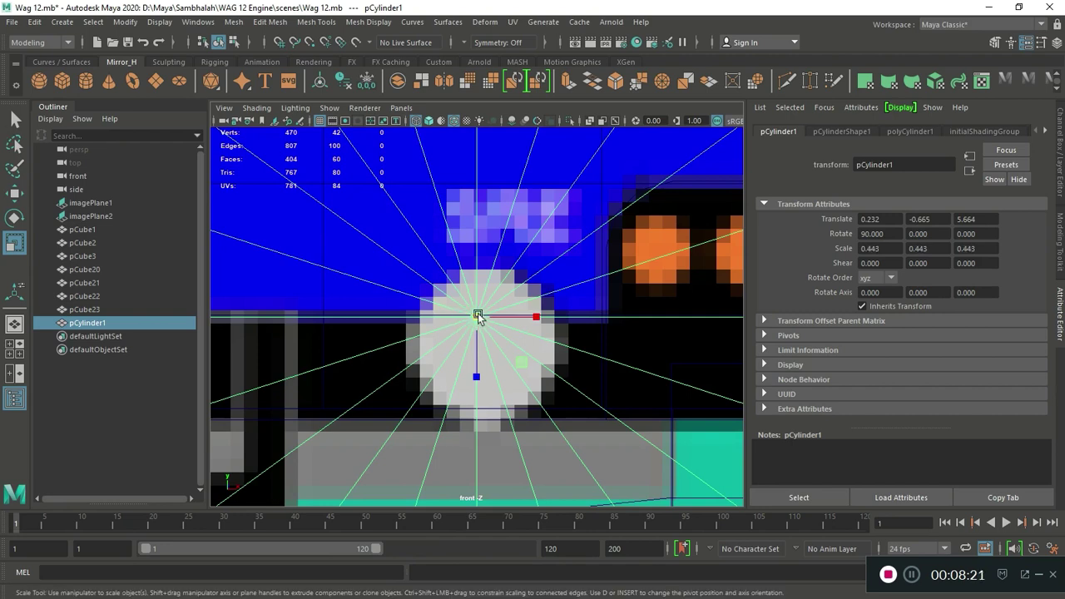
{"action": "scroll", "coordinate": [428, 306], "scroll_direction": "down", "scroll_amount": 8}
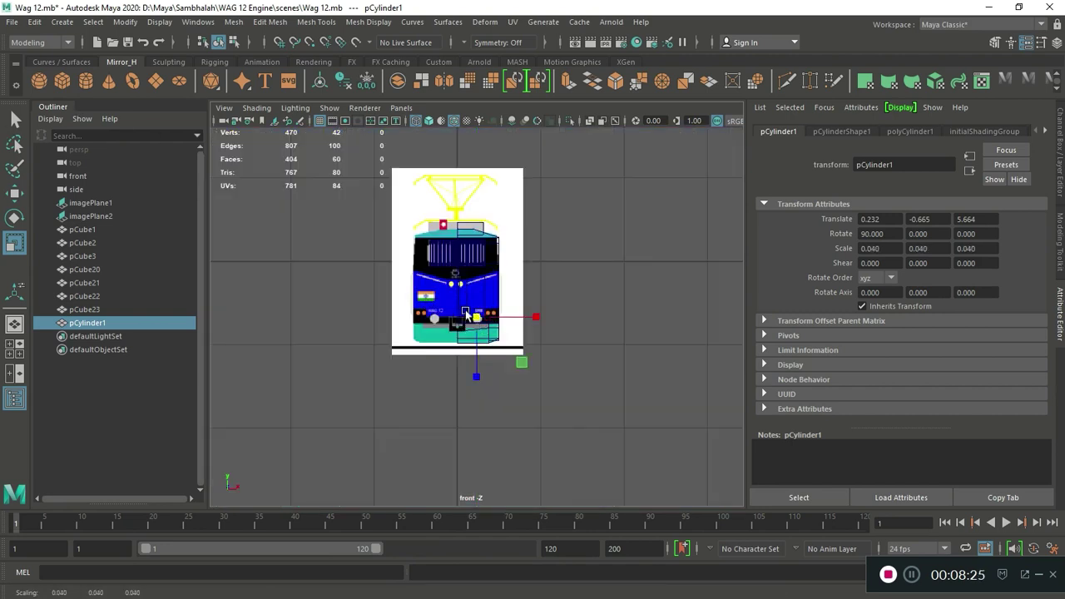
{"action": "scroll", "coordinate": [466, 314], "scroll_direction": "up", "scroll_amount": 8}
{"action": "key", "text": "w"}
{"action": "mouse_move", "coordinate": [482, 314]}
{"action": "left_mouse_down"}
{"action": "mouse_move", "coordinate": [487, 339]}
{"action": "mouse_move", "coordinate": [528, 336]}
{"action": "mouse_move", "coordinate": [514, 354]}
{"action": "left_mouse_up"}
- Frame the buffer cylinder and nudge its position in the side view
{"action": "key", "text": "w"}
{"action": "key", "text": "space"}
{"action": "key", "text": "space"}
{"action": "key", "text": "f"}
{"action": "key", "text": "space"}
{"action": "key", "text": "space"}
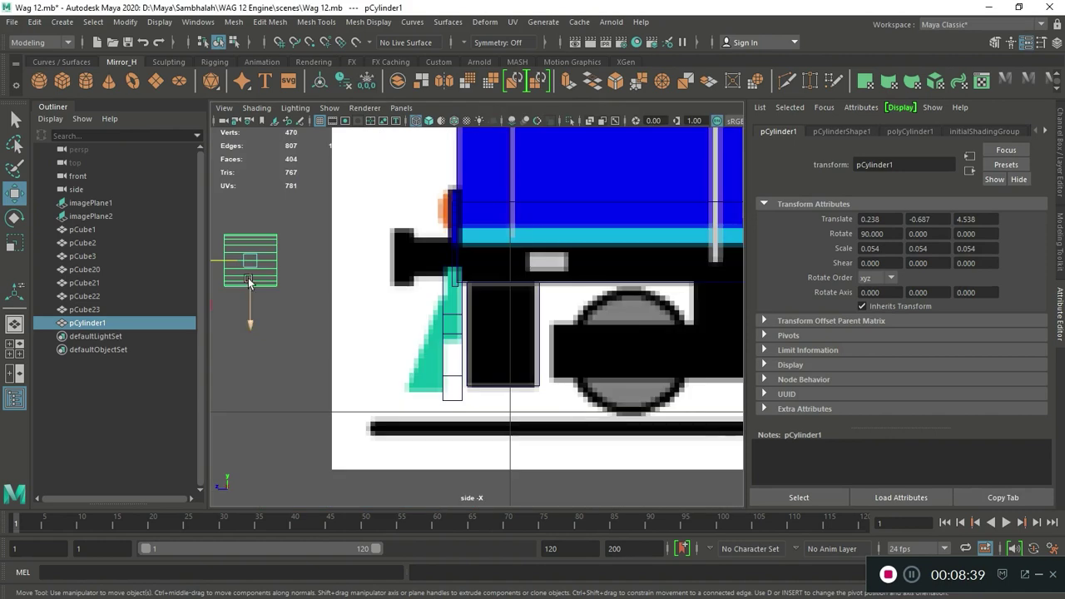
{"action": "scroll", "coordinate": [357, 305], "scroll_direction": "up", "scroll_amount": 2}
{"action": "left_click_drag", "start_coordinate": [349, 263], "coordinate": [283, 258]}
{"action": "scroll", "coordinate": [325, 337], "scroll_direction": "up", "scroll_amount": 3}
{"action": "key", "text": "r"}
{"action": "key", "text": "w"}
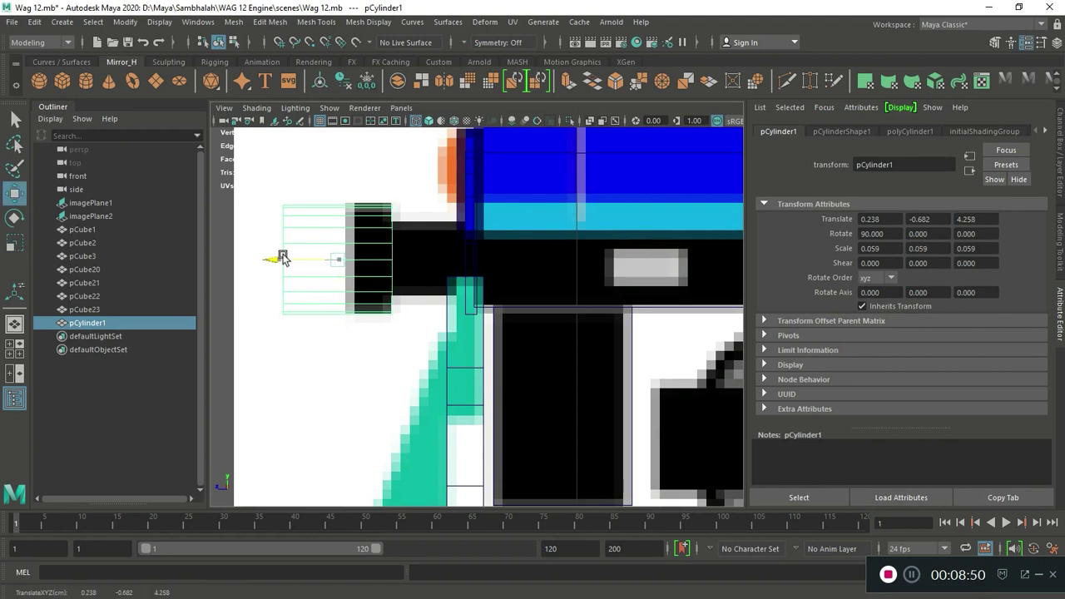
- Set polyCylinder1 Subdivisions Axis to 14 in the Channel Box and orbit to check it
{"action": "key", "text": "ctrl+a"}
{"action": "left_click", "coordinate": [920, 285]}
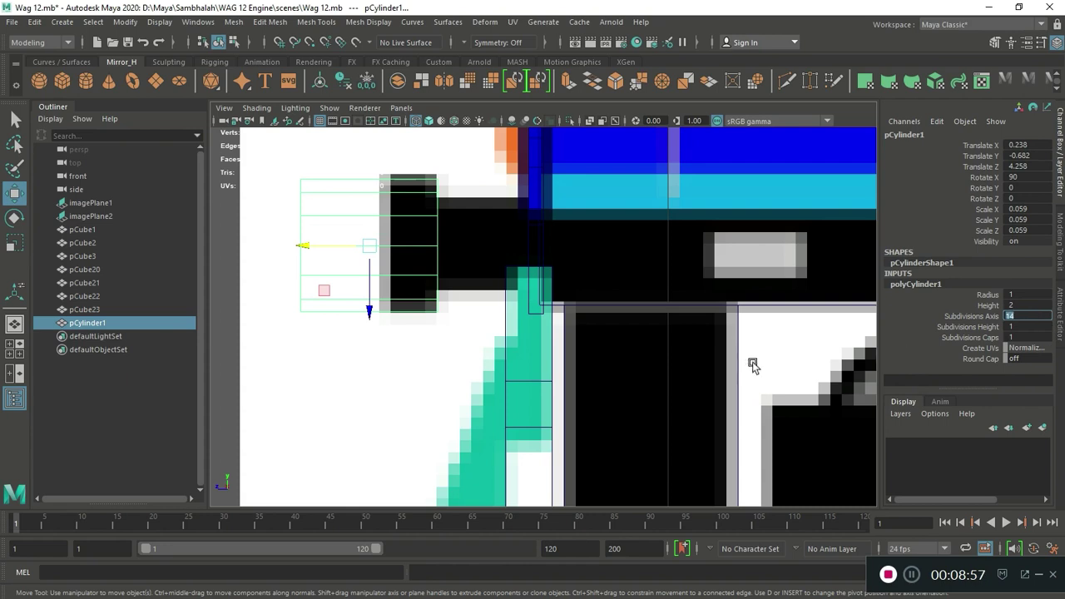
{"action": "key", "text": "space"}
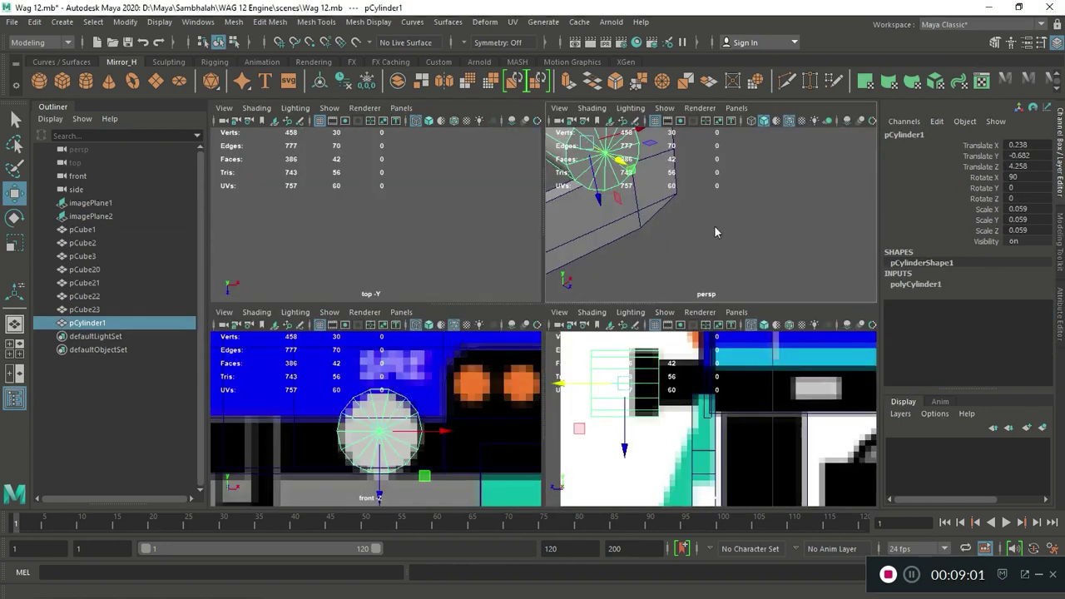
{"action": "key", "text": "space"}
{"action": "left_click_drag", "start_coordinate": [774, 250], "coordinate": [634, 316], "text": "alt"}
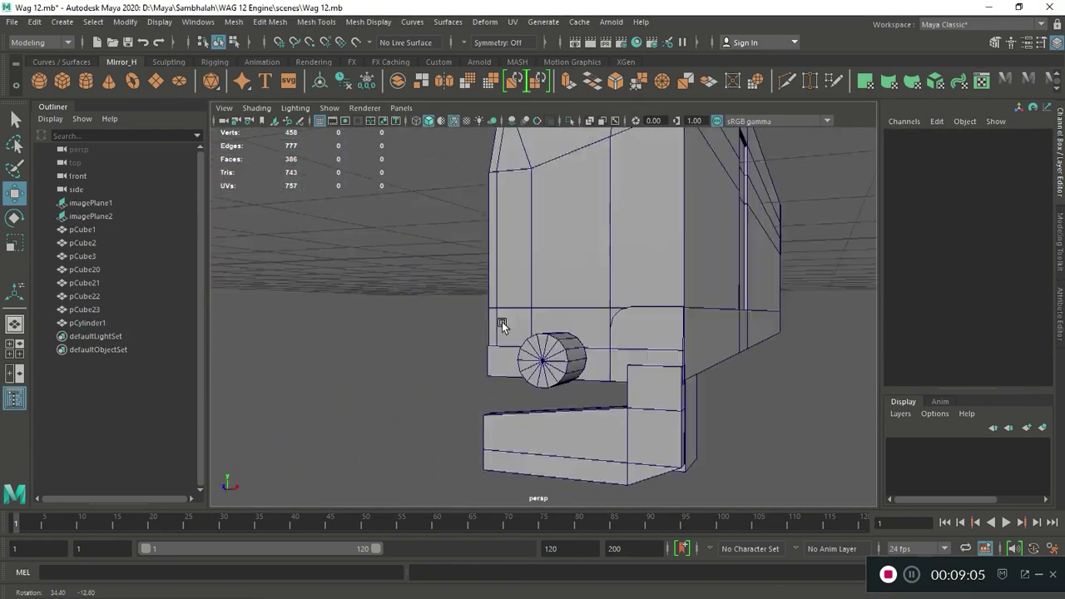
- Stretch the buffer cylinder by moving its end ring of vertices to the right
{"action": "left_click", "coordinate": [541, 366]}
{"action": "key", "text": "space"}
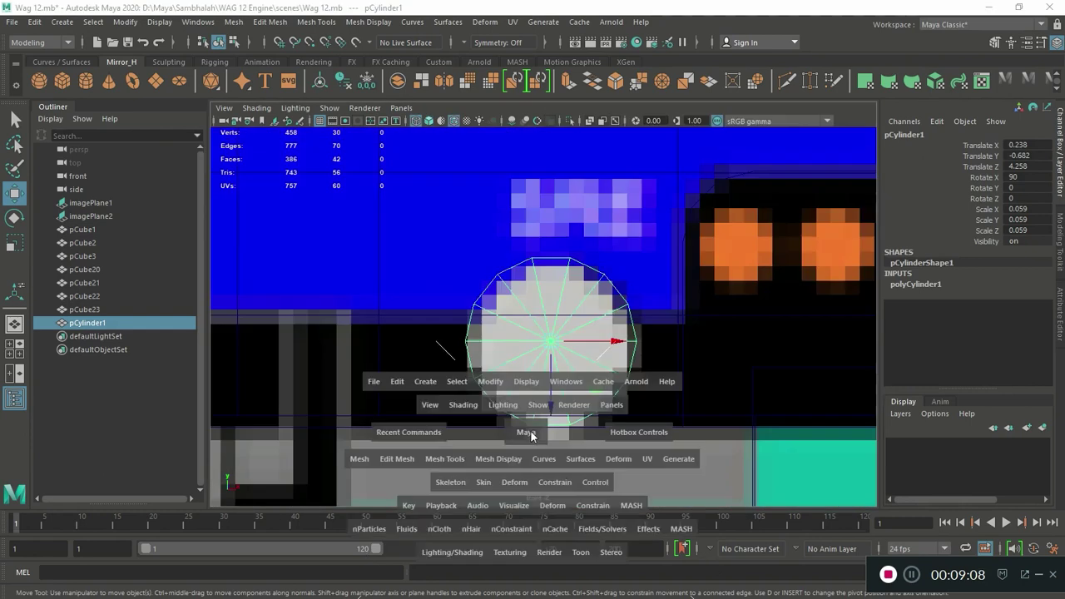
{"action": "key", "text": "space"}
{"action": "key", "text": "space"}
{"action": "key", "text": "space"}
{"action": "right_click_drag", "start_coordinate": [365, 181], "coordinate": [302, 177]}
{"action": "left_click_drag", "start_coordinate": [302, 247], "coordinate": [379, 249]}
{"action": "key", "text": "space"}
- Delete the cylinder's end cap faces to leave an open rim, ready for edge editing
{"action": "key", "text": "space"}
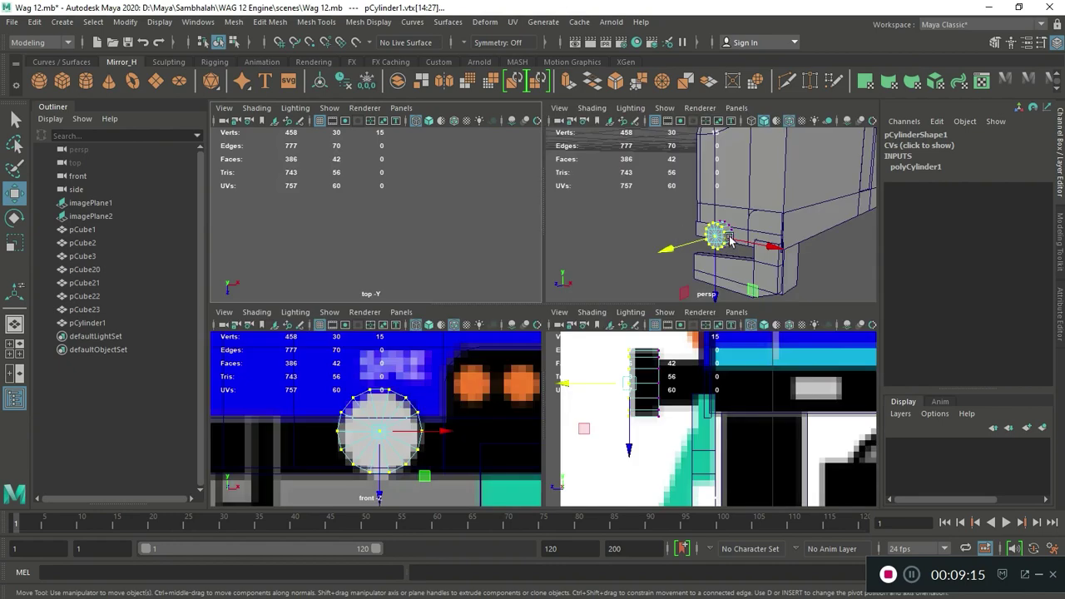
{"action": "key", "text": "space"}
{"action": "right_click", "coordinate": [564, 219]}
{"action": "left_click", "coordinate": [571, 269]}
{"action": "key", "text": "space"}
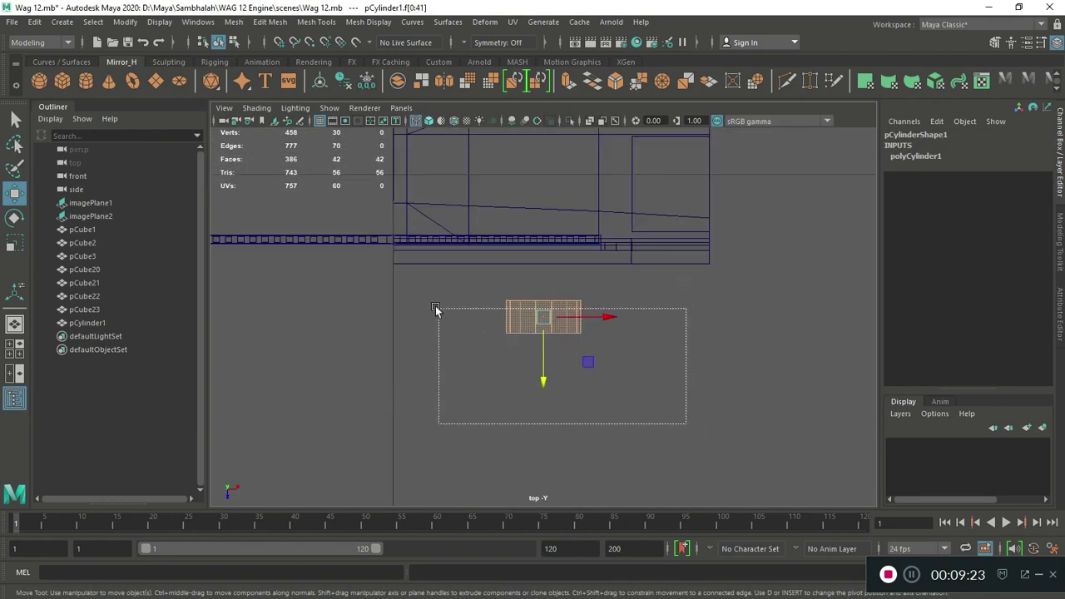
{"action": "left_click_drag", "start_coordinate": [435, 307], "coordinate": [435, 307]}
{"action": "key", "text": "space"}
{"action": "key", "text": "space"}
{"action": "right_click", "coordinate": [561, 219]}
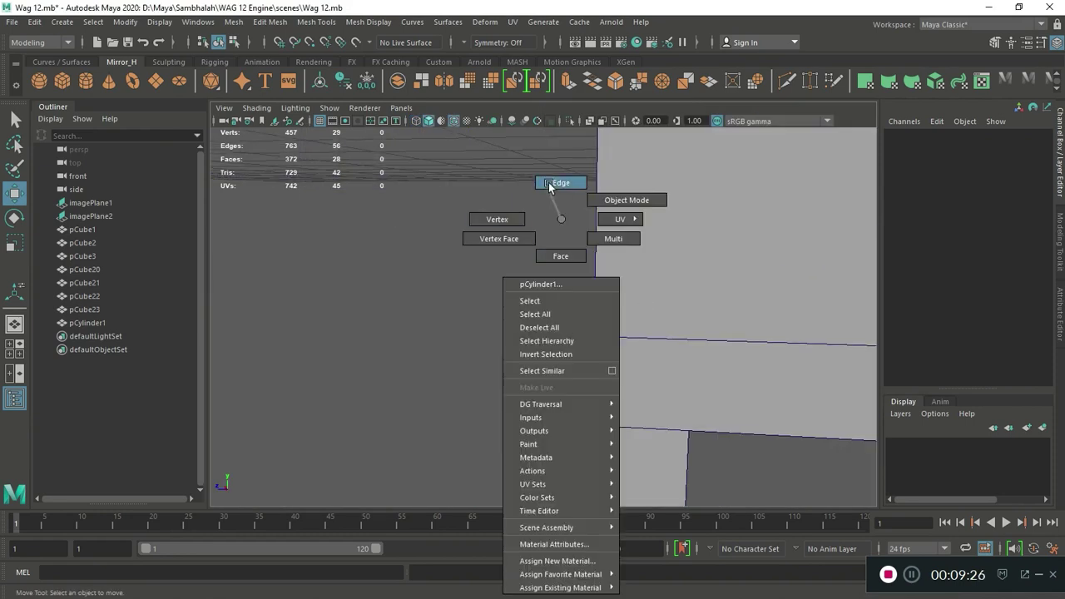
{"action": "left_click", "coordinate": [549, 186]}
{"action": "scroll", "coordinate": [550, 366], "scroll_direction": "up", "scroll_amount": 3}
- Extrude the cylinder's open rim edges and scale the new edge loop slightly inward
{"action": "right_click", "coordinate": [639, 339], "text": "shift"}
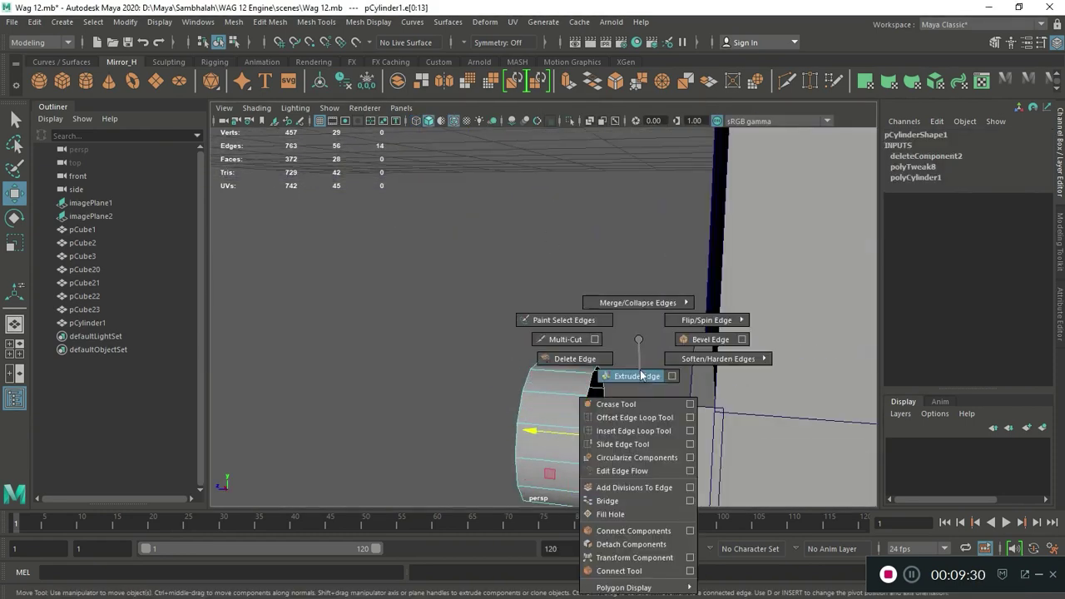
{"action": "left_click", "coordinate": [641, 376]}
{"action": "key", "text": "r"}
{"action": "key", "text": "space"}
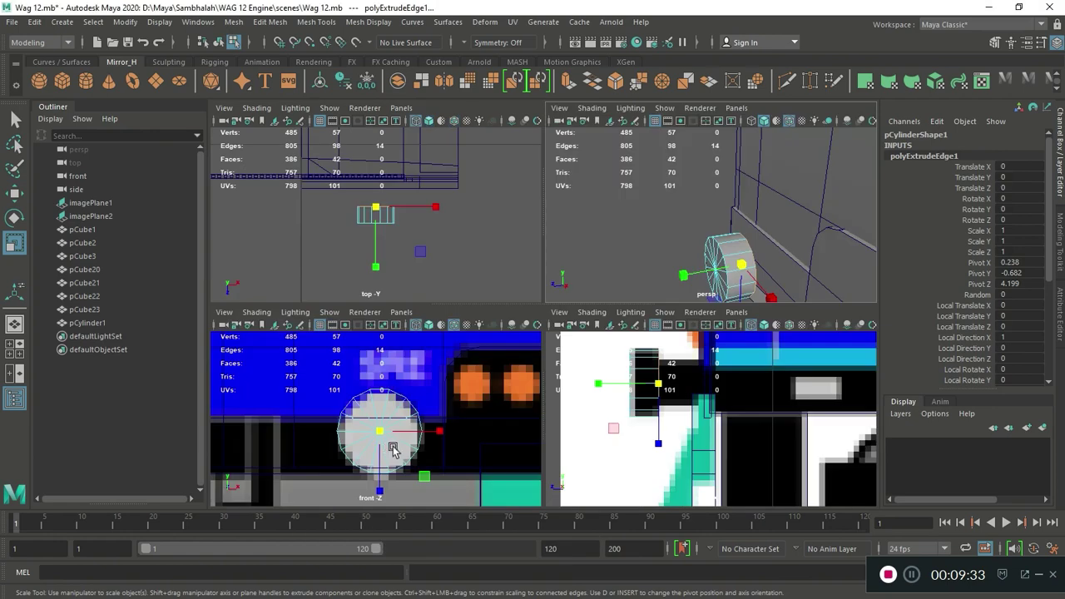
{"action": "key", "text": "space"}
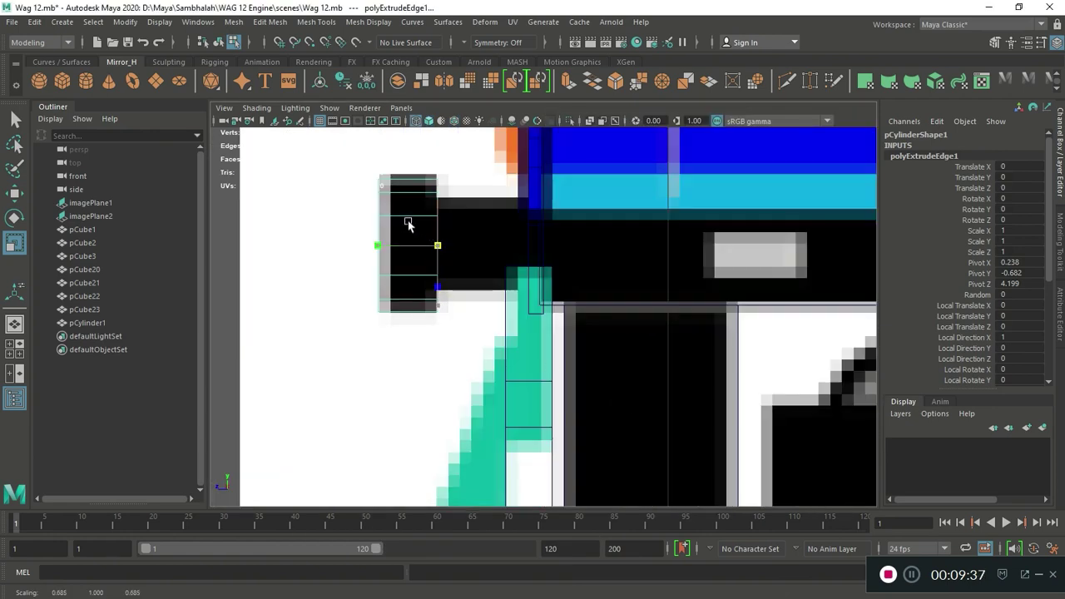
{"action": "key", "text": "ctrl+e"}
{"action": "key", "text": "w"}
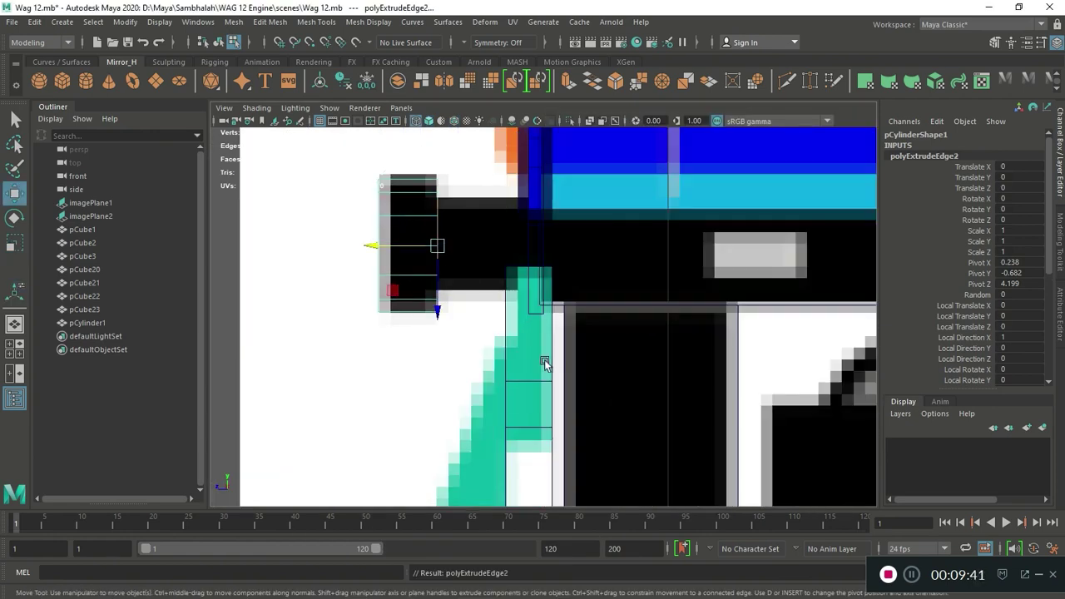
{"action": "key", "text": "ctrl+z"}
{"action": "key", "text": "space"}
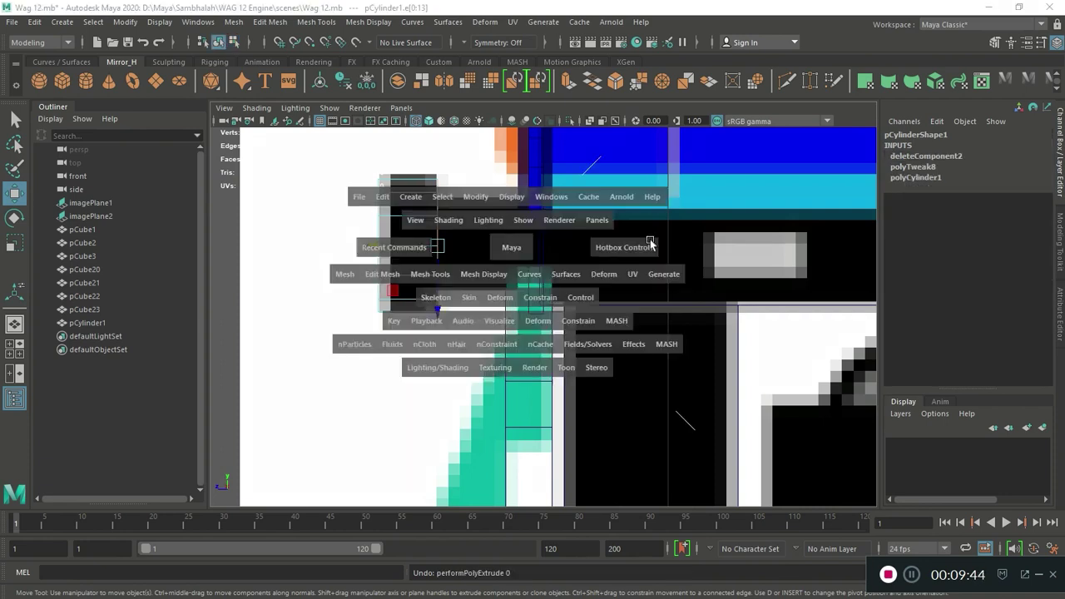
{"action": "left_click_drag", "start_coordinate": [583, 240], "coordinate": [551, 269]}
{"action": "key", "text": "r"}
{"action": "mouse_move", "coordinate": [605, 431]}
{"action": "left_mouse_down"}
{"action": "mouse_move", "coordinate": [572, 433]}
{"action": "mouse_move", "coordinate": [549, 408]}
{"action": "left_mouse_up"}
- Extrude the rim again and push the new edges outward along X to form the buffer head
{"action": "key", "text": "ctrl+e"}
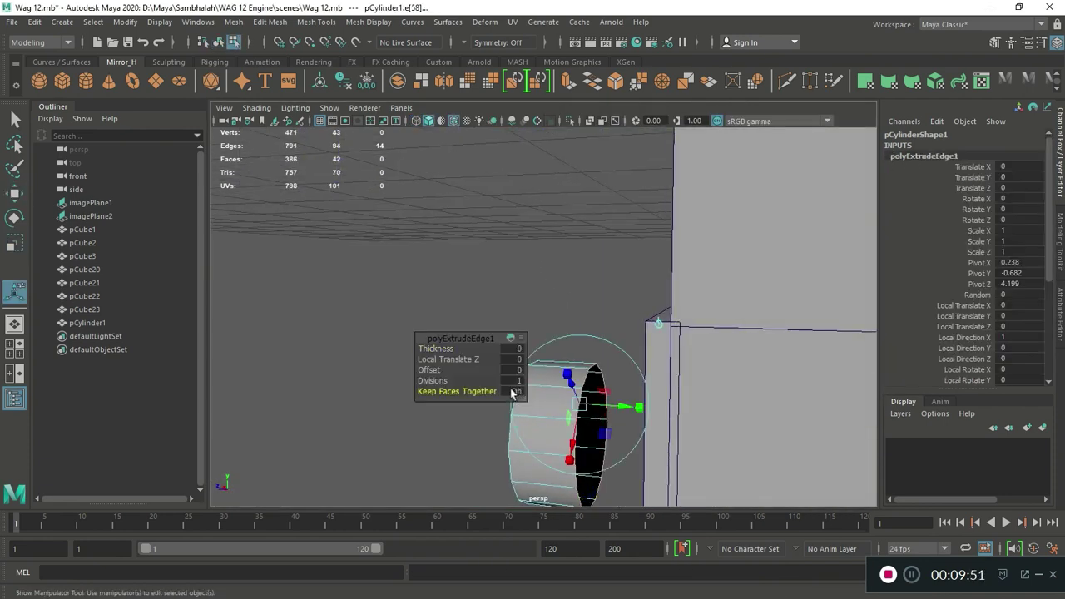
{"action": "key", "text": "r"}
{"action": "key", "text": "space"}
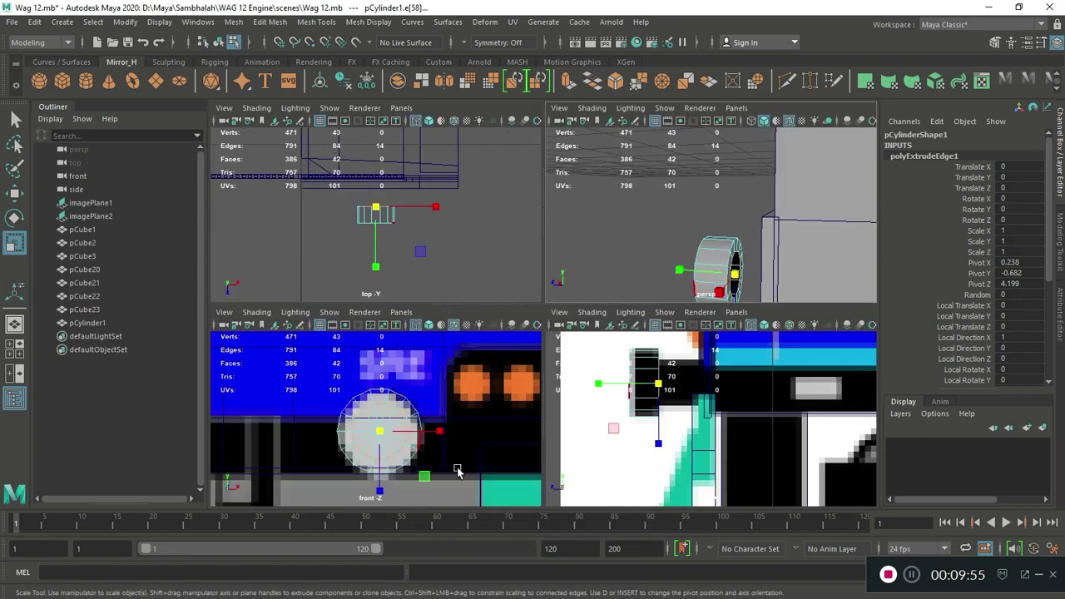
{"action": "key", "text": "space"}
{"action": "scroll", "coordinate": [442, 309], "scroll_direction": "up", "scroll_amount": 2}
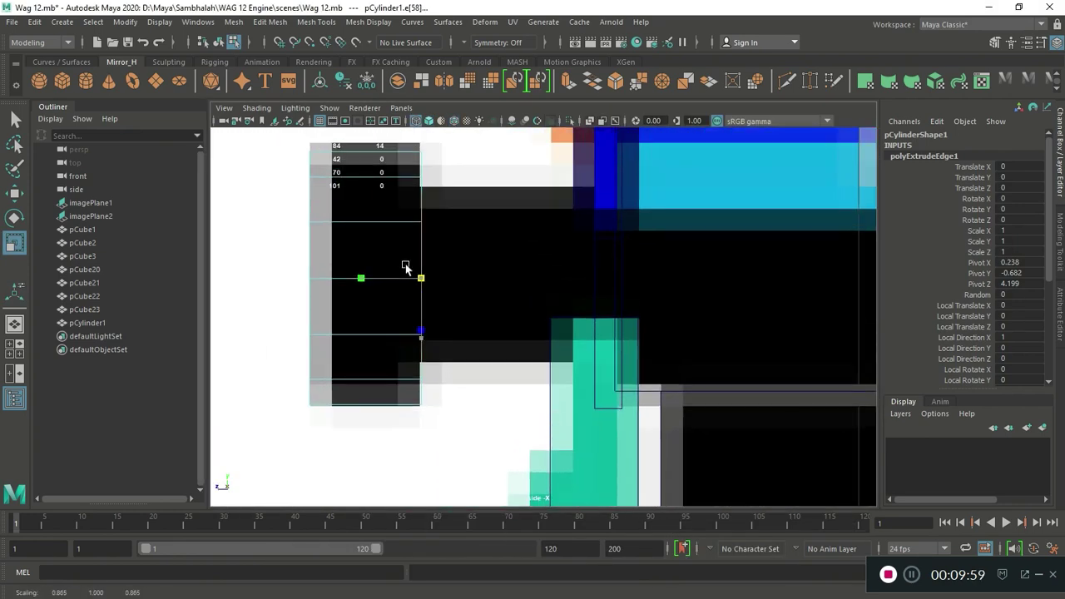
{"action": "key", "text": "space"}
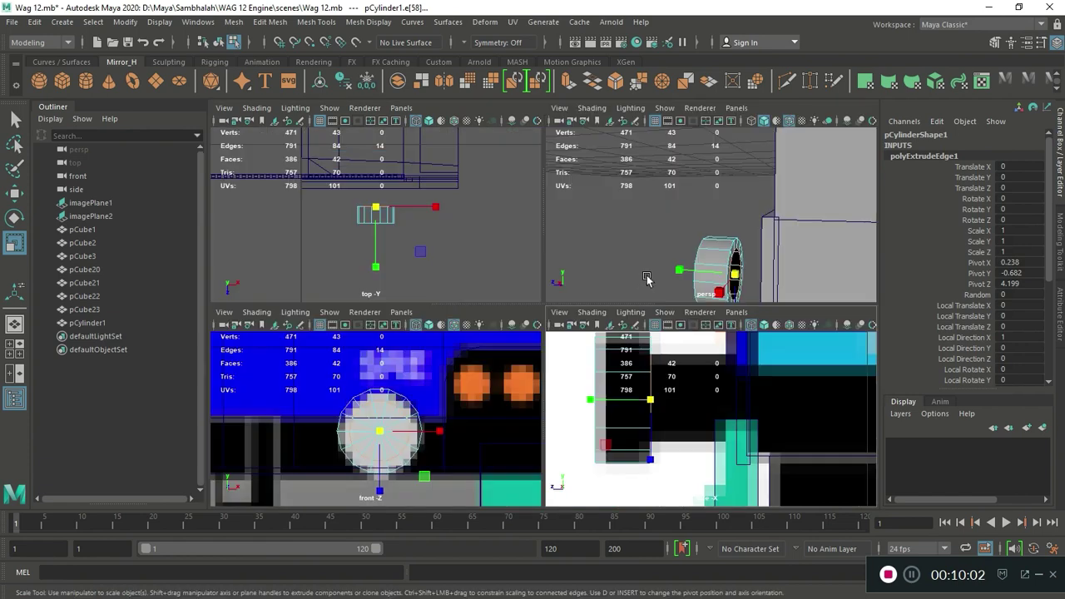
{"action": "key", "text": "ctrl+e"}
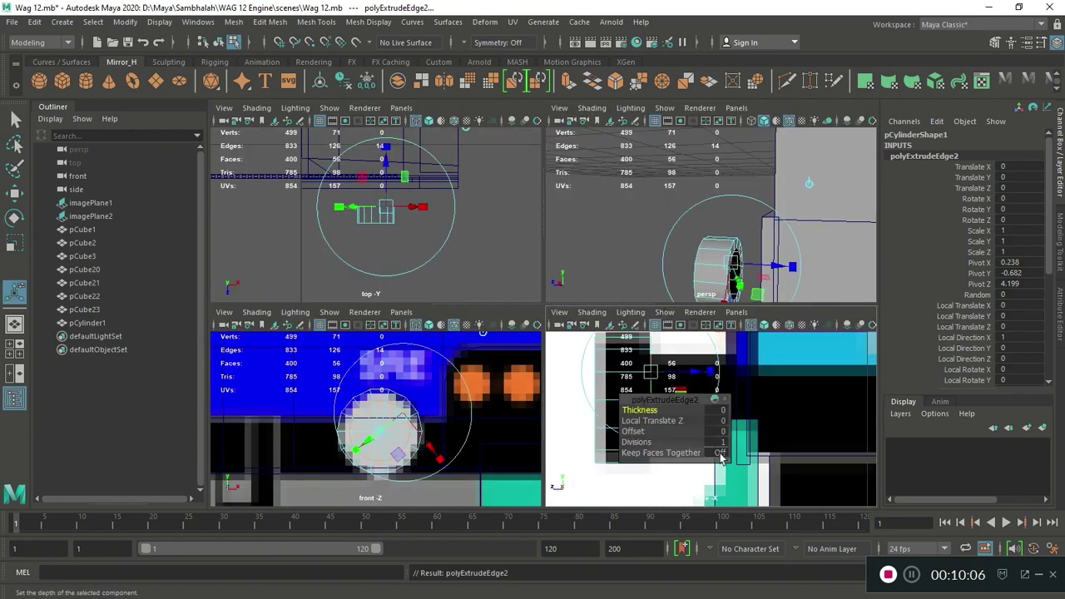
{"action": "key", "text": "space"}
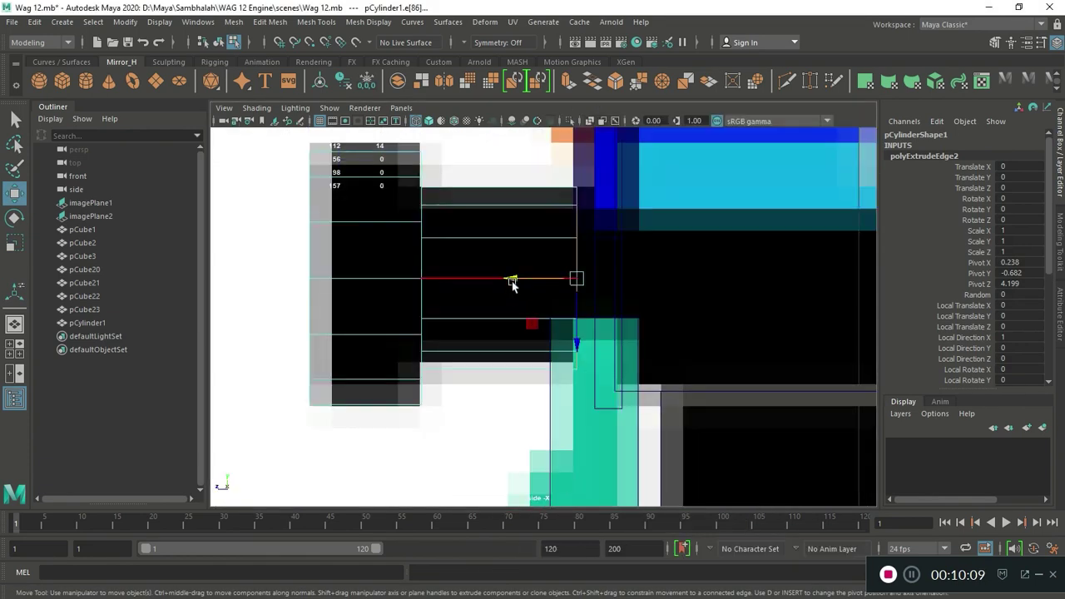
{"action": "key", "text": "space"}
{"action": "key", "text": "space"}
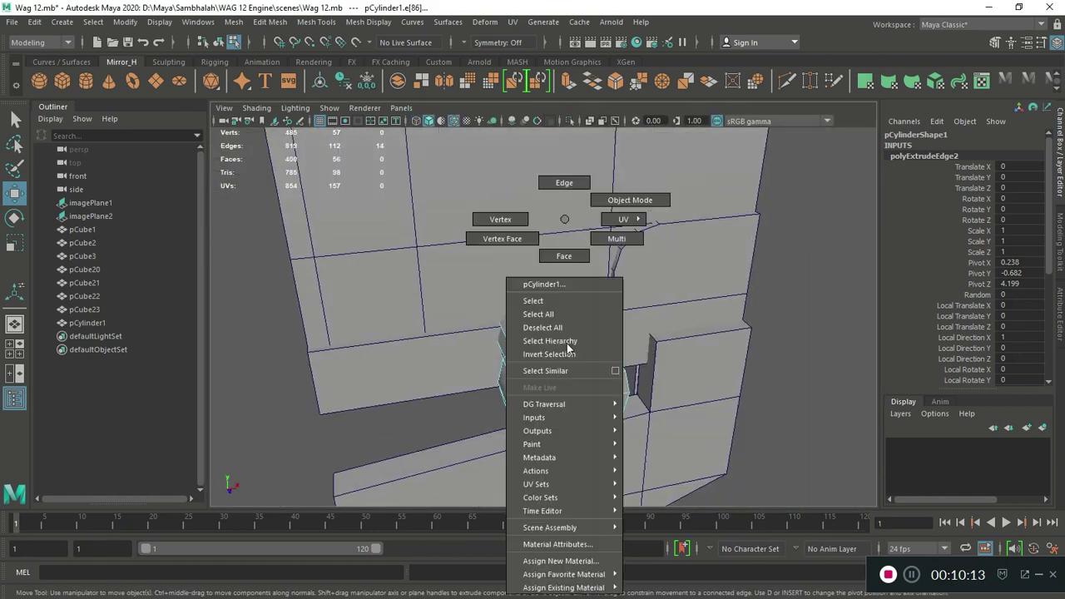
{"action": "right_click_drag", "start_coordinate": [564, 218], "coordinate": [630, 198]}
{"action": "left_click", "coordinate": [714, 383]}
{"action": "key", "text": "space"}
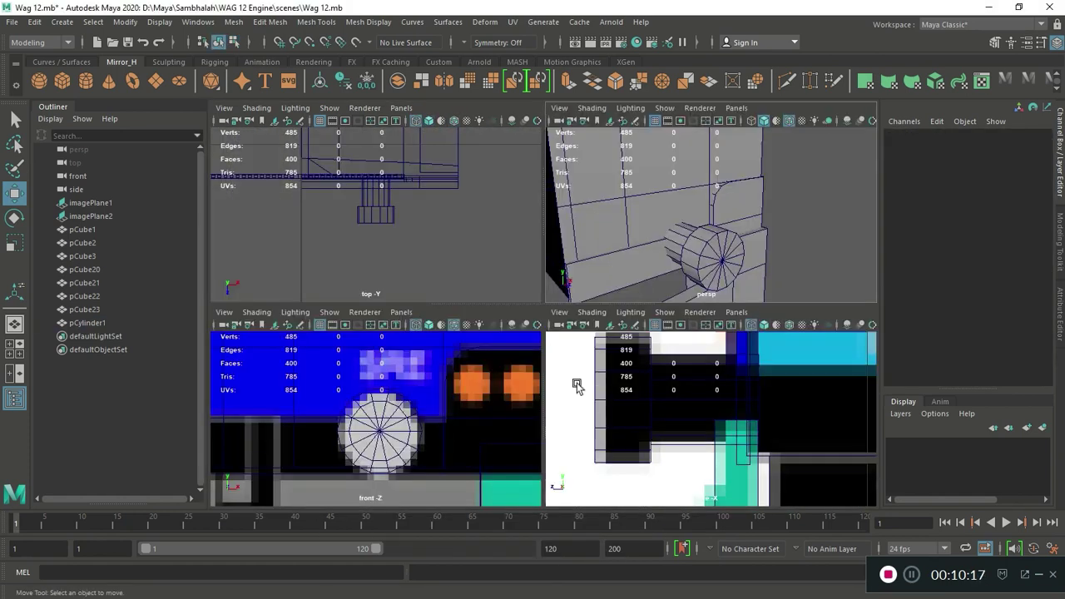
- Zoom out over the locomotive, clear the selection, and place new cube pCube24 beside it
{"action": "key", "text": "space"}
{"action": "mouse_move", "coordinate": [583, 365]}
{"action": "left_mouse_down", "text": "alt"}
{"action": "mouse_move", "coordinate": [622, 292]}
{"action": "mouse_move", "coordinate": [495, 322]}
{"action": "left_mouse_up", "text": "alt"}
{"action": "mouse_move", "coordinate": [495, 323]}
{"action": "right_mouse_down", "text": "alt"}
{"action": "mouse_move", "coordinate": [555, 349]}
{"action": "mouse_move", "coordinate": [796, 369]}
{"action": "right_mouse_up", "text": "alt"}
{"action": "mouse_move", "coordinate": [797, 369]}
{"action": "left_mouse_down", "text": "alt"}
{"action": "mouse_move", "coordinate": [532, 352]}
{"action": "mouse_move", "coordinate": [565, 388]}
{"action": "mouse_move", "coordinate": [859, 27]}
{"action": "left_mouse_up", "text": "alt"}
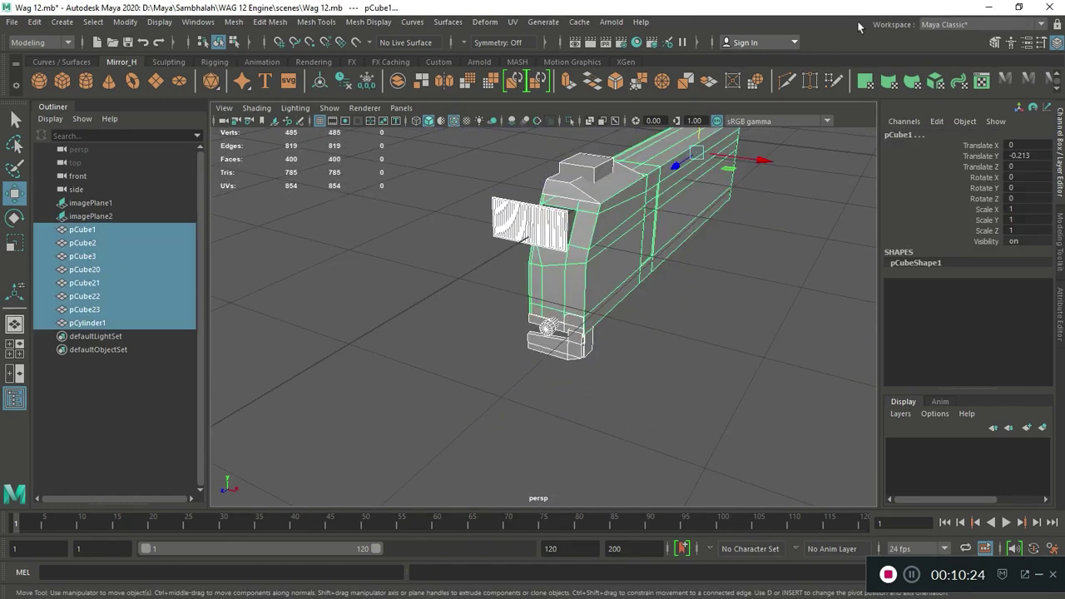
{"action": "left_click", "coordinate": [34, 22]}
{"action": "left_click", "coordinate": [273, 161]}
{"action": "right_click_drag", "start_coordinate": [540, 352], "coordinate": [649, 364], "text": "alt"}
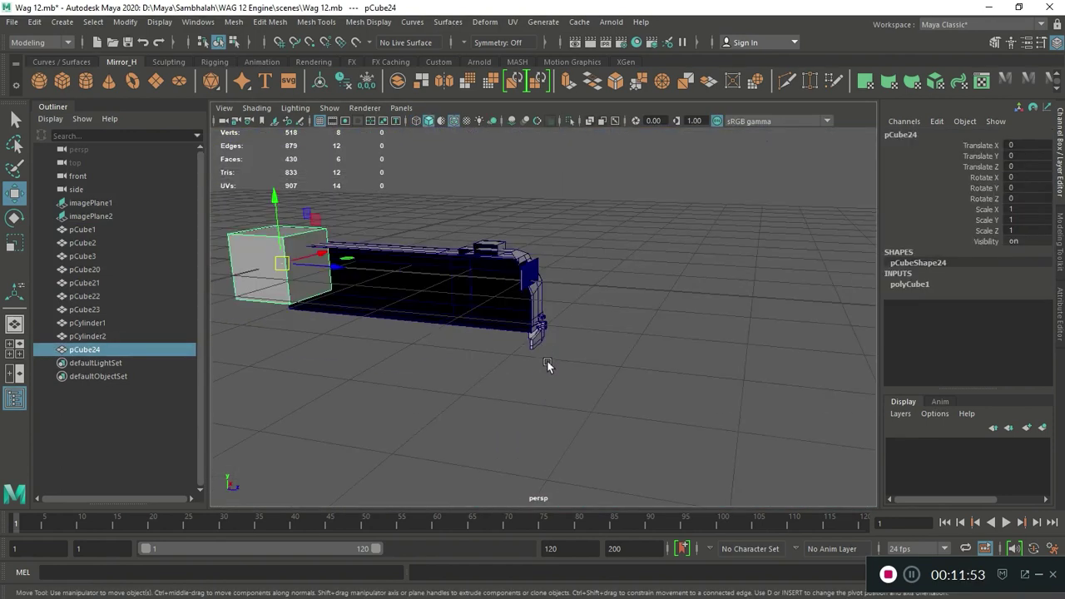
{"action": "mouse_move", "coordinate": [347, 267]}
{"action": "left_mouse_down"}
{"action": "mouse_move", "coordinate": [620, 300]}
{"action": "mouse_move", "coordinate": [624, 357]}
{"action": "mouse_move", "coordinate": [660, 353]}
{"action": "left_mouse_up"}
- Smooth the cube into a ball and delete half its faces to make a half-sphere dome
{"action": "left_click", "coordinate": [234, 21]}
{"action": "left_click", "coordinate": [269, 172]}
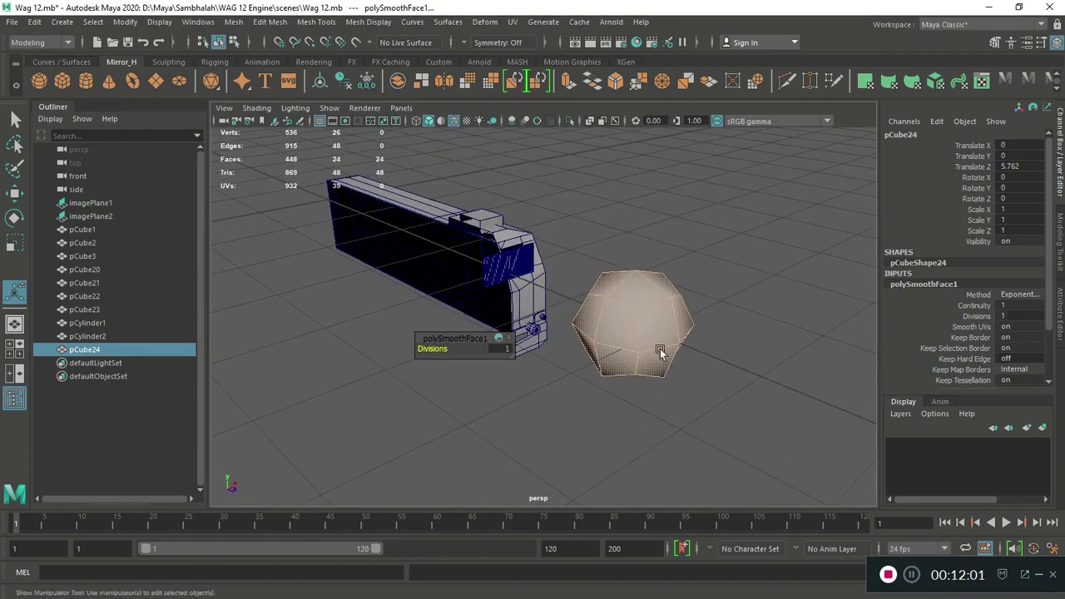
{"action": "left_click_drag", "start_coordinate": [439, 349], "coordinate": [691, 244], "text": "alt"}
{"action": "mouse_move", "coordinate": [633, 196]}
{"action": "left_mouse_down"}
{"action": "mouse_move", "coordinate": [686, 332]}
{"action": "mouse_move", "coordinate": [687, 364]}
{"action": "mouse_move", "coordinate": [604, 323]}
{"action": "left_mouse_up"}
{"action": "right_click_drag", "start_coordinate": [604, 323], "coordinate": [631, 173]}
- Scale the dome down to 0.062 and centre it on the right orange lamp in front view
{"action": "key", "text": "space"}
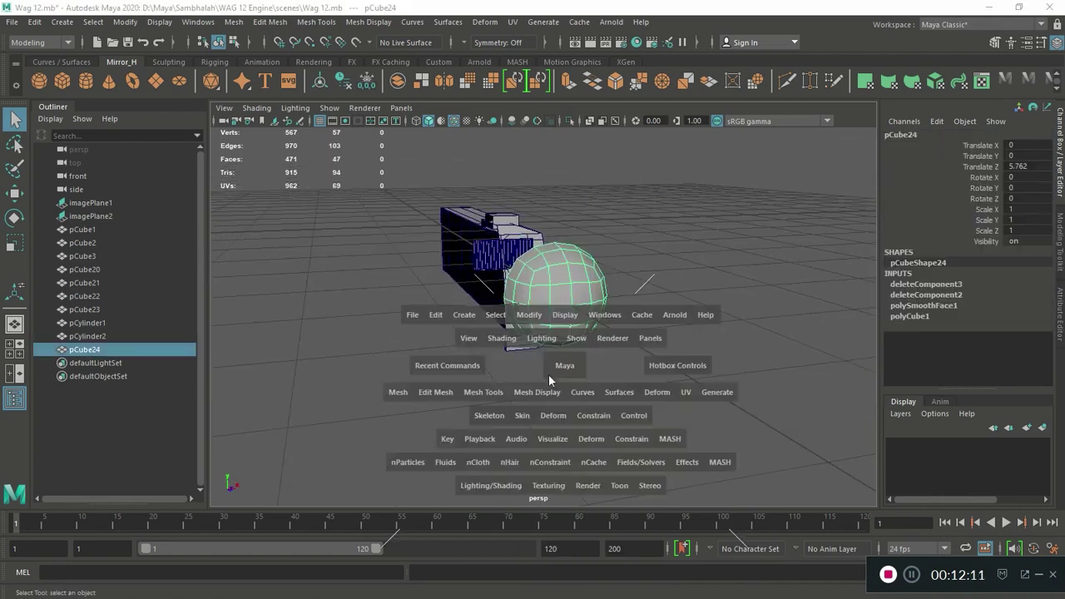
{"action": "key", "text": "space"}
{"action": "key", "text": "r"}
{"action": "scroll", "coordinate": [517, 373], "scroll_direction": "up", "scroll_amount": 5}
{"action": "left_click_drag", "start_coordinate": [479, 243], "coordinate": [449, 249]}
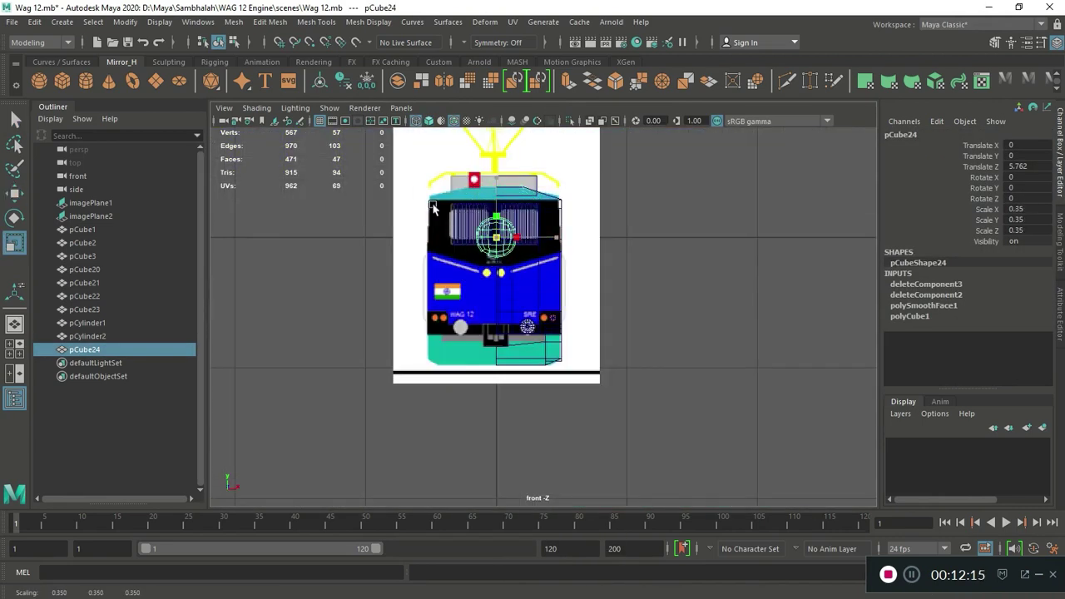
{"action": "key", "text": "w"}
{"action": "scroll", "coordinate": [499, 316], "scroll_direction": "up", "scroll_amount": 2}
{"action": "left_click_drag", "start_coordinate": [454, 116], "coordinate": [556, 319]}
{"action": "scroll", "coordinate": [556, 319], "scroll_direction": "up", "scroll_amount": 5}
{"action": "scroll", "coordinate": [630, 323], "scroll_direction": "up", "scroll_amount": 2}
{"action": "mouse_move", "coordinate": [647, 343]}
{"action": "left_mouse_down"}
{"action": "mouse_move", "coordinate": [642, 330]}
{"action": "mouse_move", "coordinate": [440, 235]}
{"action": "left_mouse_up"}
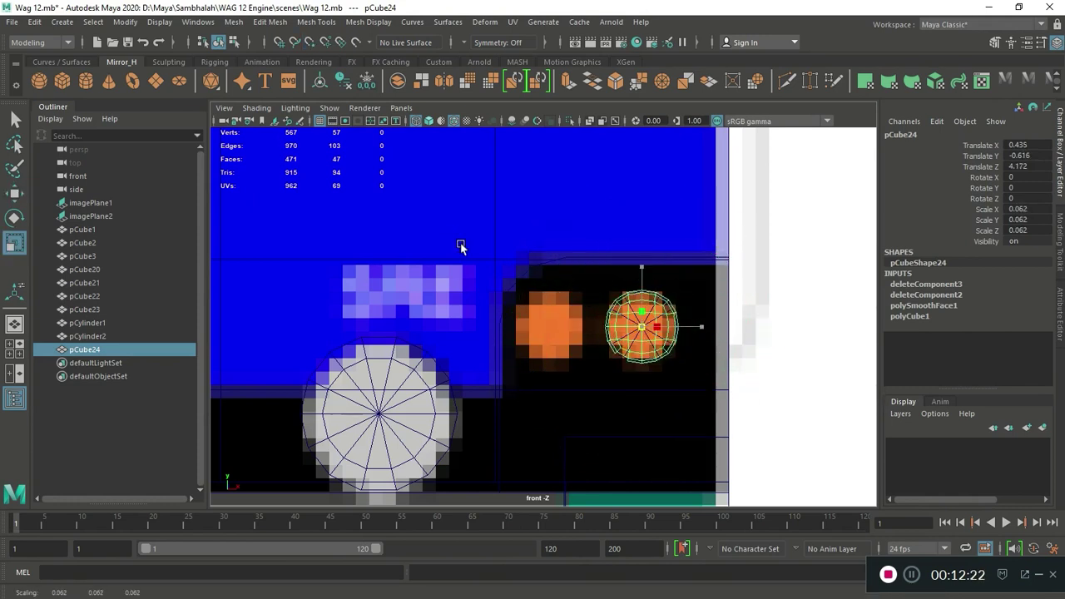
{"action": "key", "text": "space"}
- Fill the half-dome's open back with an appended polygon face
{"action": "key", "text": "f"}
{"action": "left_click_drag", "start_coordinate": [532, 316], "coordinate": [703, 323], "text": "alt"}
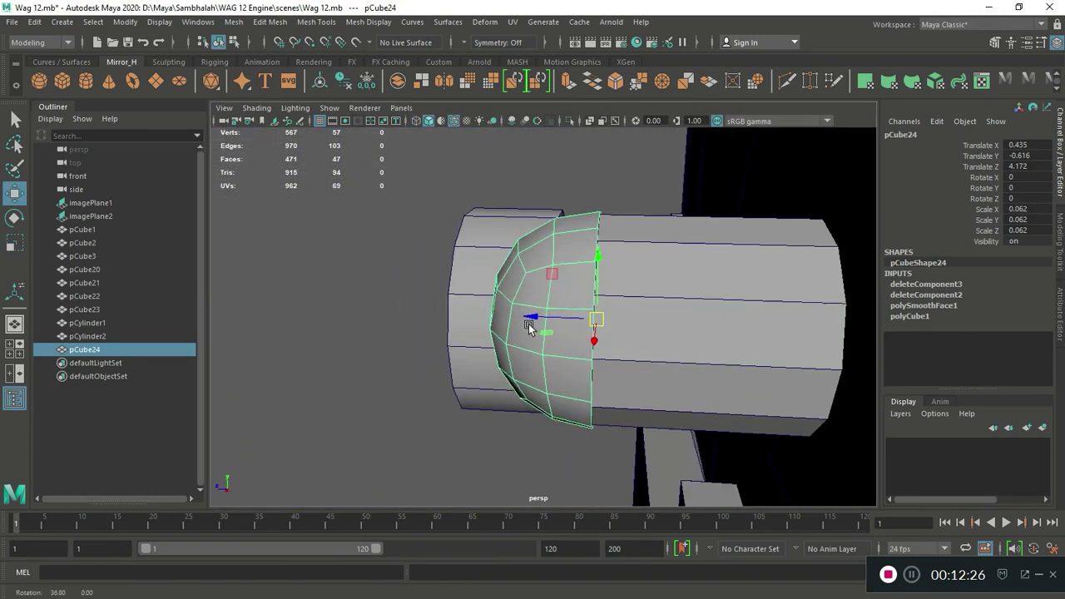
{"action": "left_click", "coordinate": [705, 321]}
{"action": "left_click", "coordinate": [613, 297]}
{"action": "left_click", "coordinate": [582, 333]}
{"action": "mouse_move", "coordinate": [614, 298]}
{"action": "left_mouse_down", "text": "alt"}
{"action": "mouse_move", "coordinate": [641, 338]}
{"action": "mouse_move", "coordinate": [585, 333]}
{"action": "left_mouse_up", "text": "alt"}
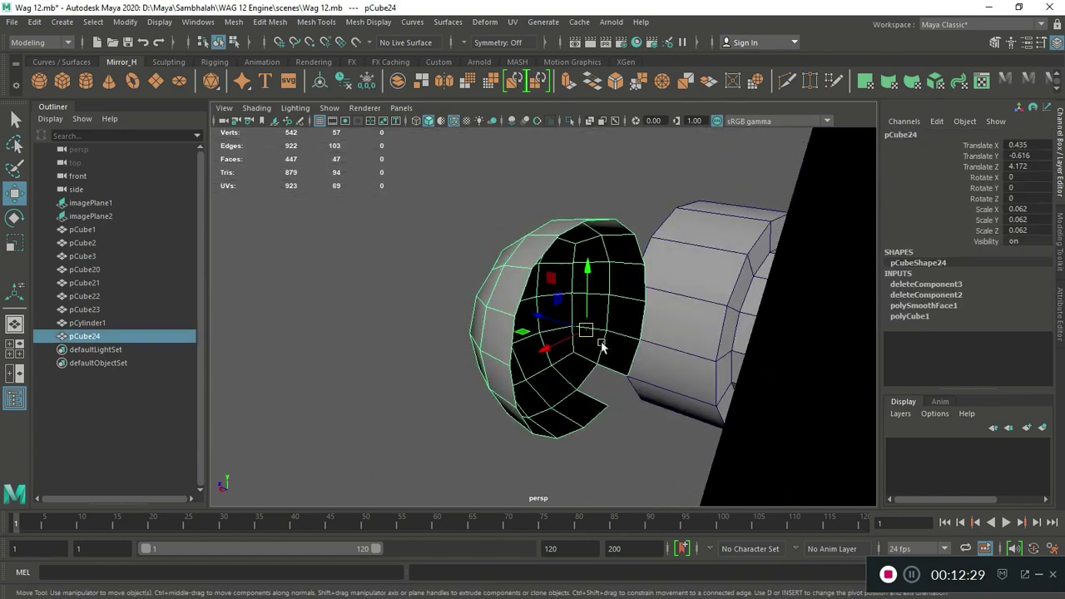
{"action": "right_click", "coordinate": [625, 313], "text": "shift"}
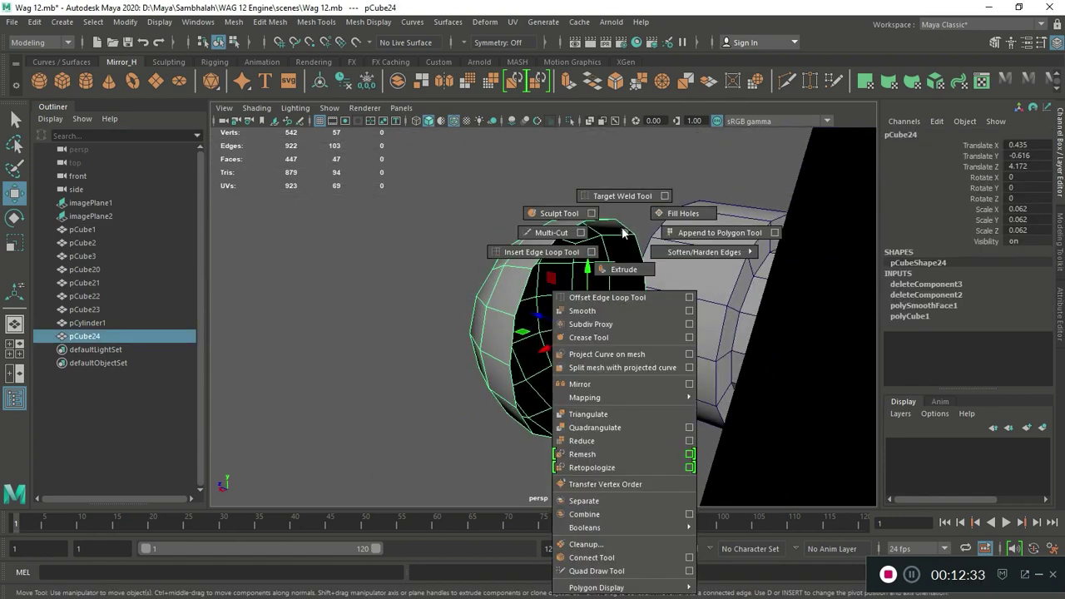
{"action": "key", "text": "Escape"}
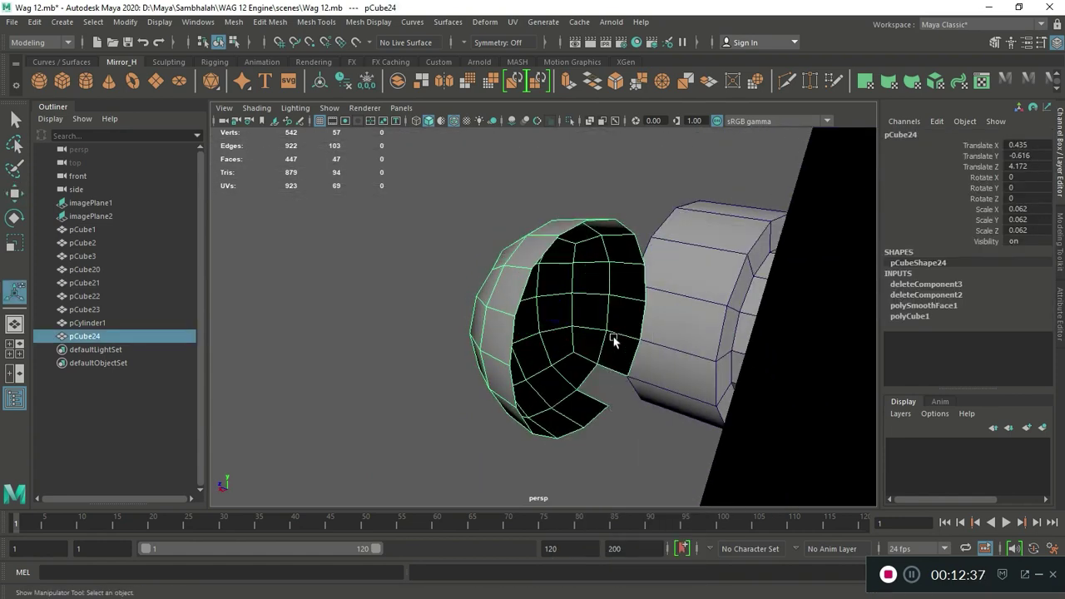
{"action": "right_click_drag", "start_coordinate": [613, 249], "coordinate": [682, 243], "text": "shift"}
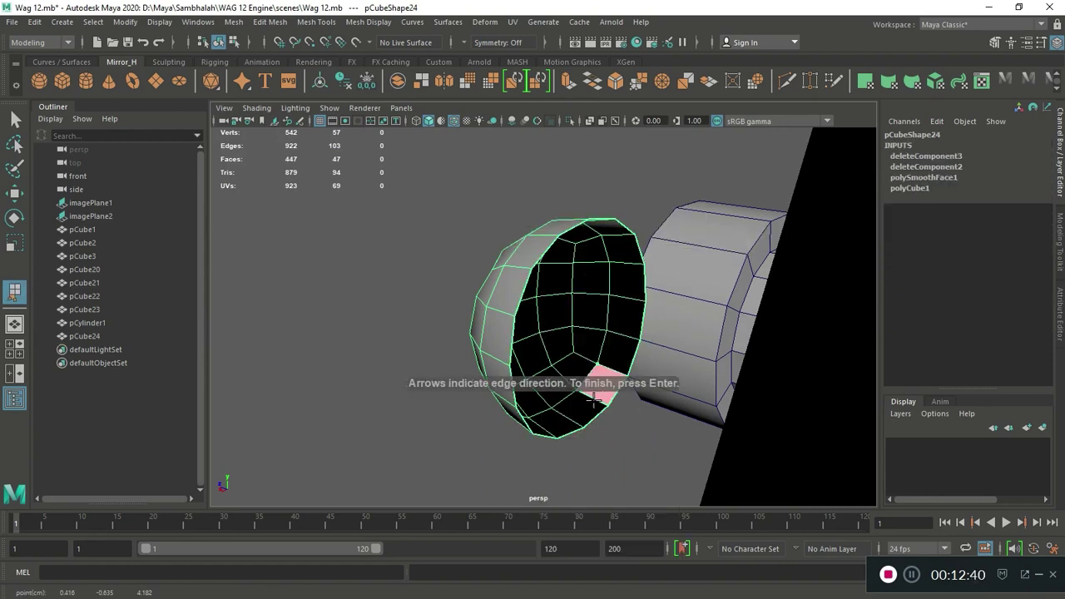
{"action": "key", "text": "Return"}
- Extrude the dome's rim edges backward and slide the dome against the side block
{"action": "right_click_drag", "start_coordinate": [580, 223], "coordinate": [578, 183]}
{"action": "left_click_drag", "start_coordinate": [578, 184], "coordinate": [629, 309], "text": "alt"}
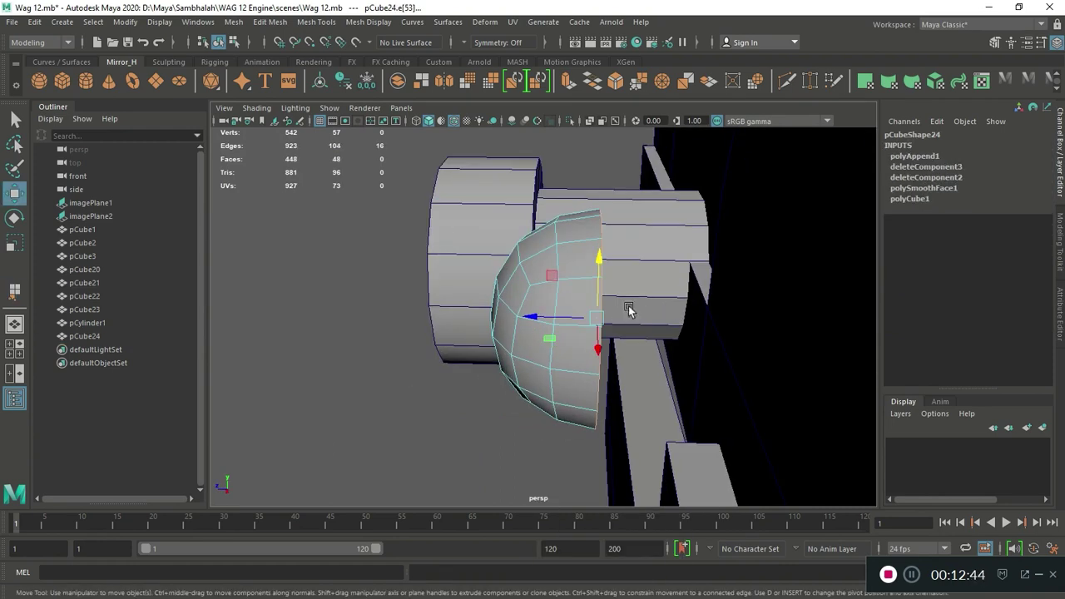
{"action": "right_click_drag", "start_coordinate": [628, 309], "coordinate": [648, 332], "text": "shift"}
{"action": "key", "text": "w"}
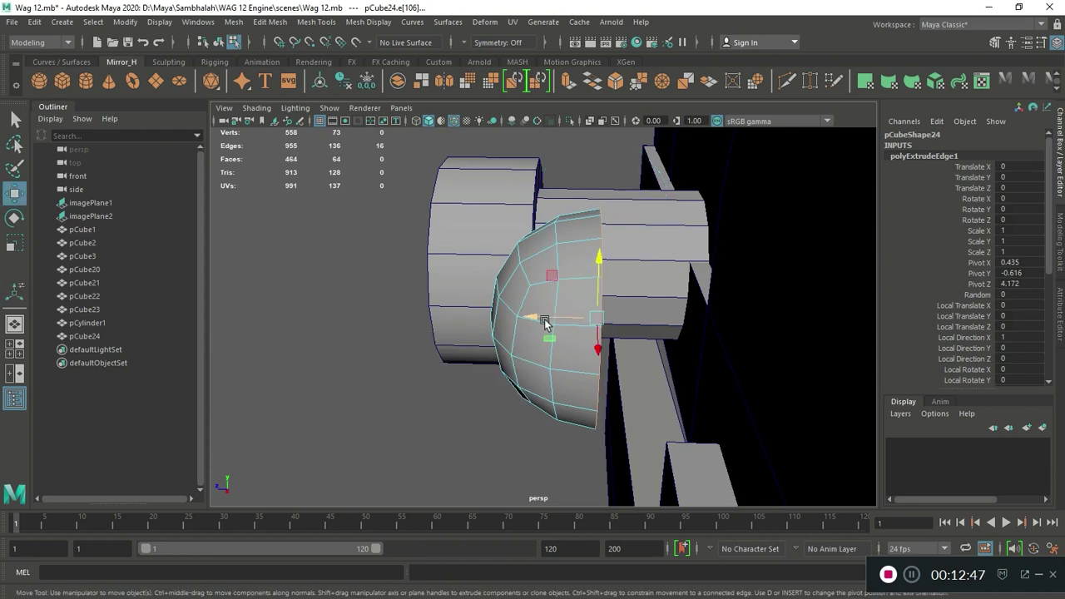
{"action": "key", "text": "space"}
{"action": "key", "text": "space"}
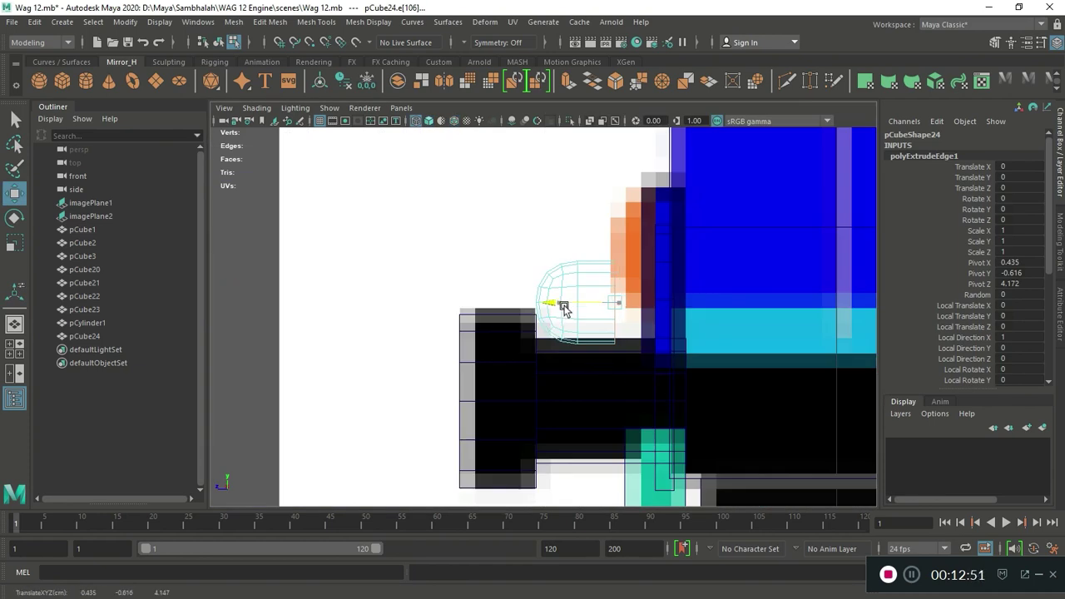
{"action": "right_click_drag", "start_coordinate": [563, 306], "coordinate": [633, 201]}
{"action": "mouse_move", "coordinate": [571, 302]}
{"action": "left_mouse_down"}
{"action": "mouse_move", "coordinate": [599, 298]}
{"action": "mouse_move", "coordinate": [791, 345]}
{"action": "mouse_move", "coordinate": [447, 314]}
{"action": "left_mouse_up"}
{"action": "key", "text": "space"}
{"action": "key", "text": "space"}
- Nudge the side block and dome lamp slightly along Z toward the body
{"action": "left_click", "coordinate": [791, 345]}
{"action": "left_click", "coordinate": [447, 314]}
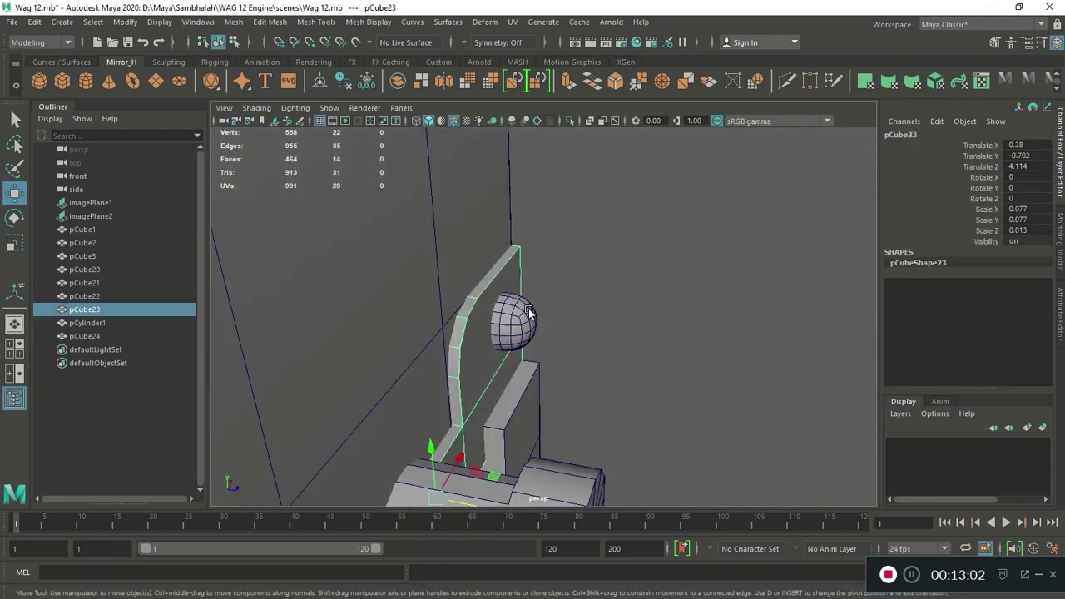
{"action": "left_click", "coordinate": [537, 341], "text": "shift"}
{"action": "left_click_drag", "start_coordinate": [571, 330], "coordinate": [558, 328]}
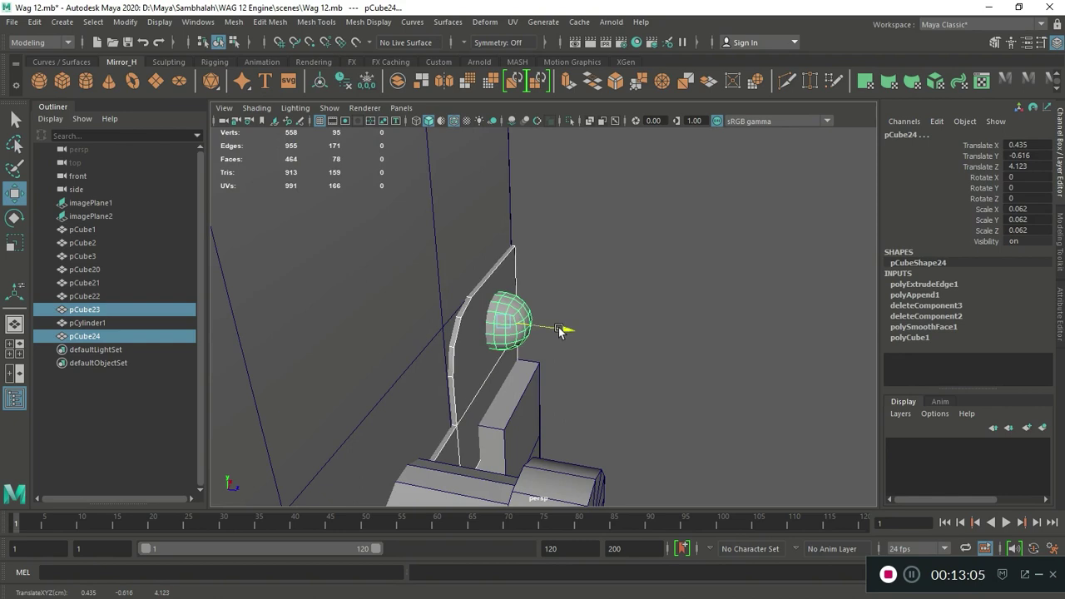
{"action": "left_click", "coordinate": [507, 320]}
{"action": "scroll", "coordinate": [596, 304], "scroll_direction": "up", "scroll_amount": 5}
{"action": "mouse_move", "coordinate": [523, 370]}
{"action": "left_mouse_down", "text": "alt"}
{"action": "mouse_move", "coordinate": [701, 406]}
{"action": "mouse_move", "coordinate": [606, 334]}
{"action": "mouse_move", "coordinate": [497, 316]}
{"action": "left_mouse_up", "text": "alt"}
- Select every object in the model and delete all construction history
{"action": "left_click", "coordinate": [491, 333]}
{"action": "scroll", "coordinate": [405, 261], "scroll_direction": "down", "scroll_amount": 4}
{"action": "mouse_move", "coordinate": [405, 261]}
{"action": "left_mouse_down", "text": "alt"}
{"action": "mouse_move", "coordinate": [591, 319]}
{"action": "mouse_move", "coordinate": [678, 297]}
{"action": "mouse_move", "coordinate": [601, 309]}
{"action": "mouse_move", "coordinate": [538, 452]}
{"action": "left_mouse_up", "text": "alt"}
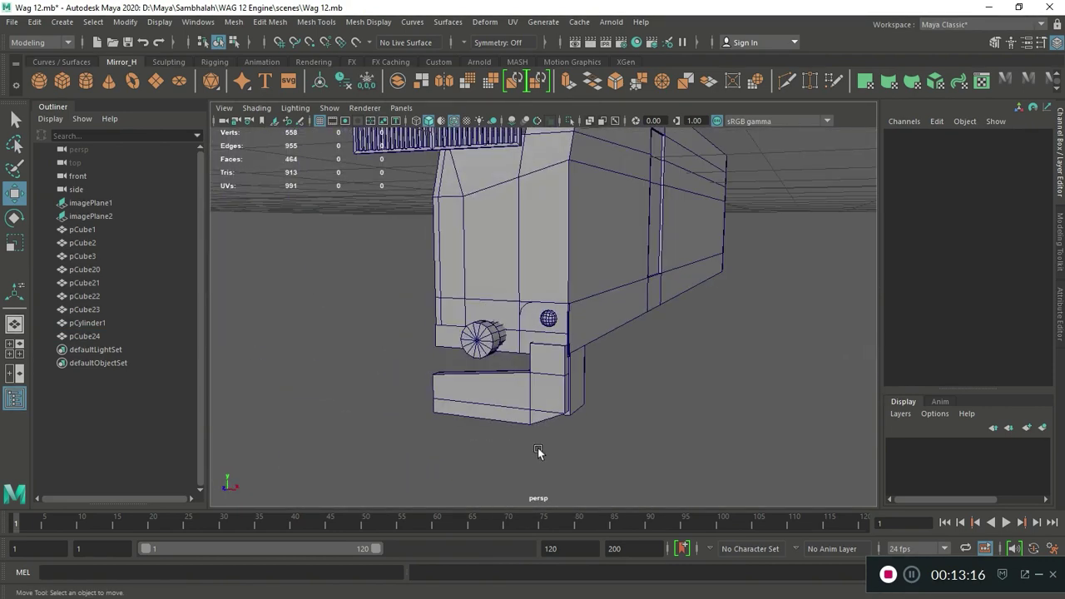
{"action": "key", "text": "space"}
{"action": "key", "text": "space"}
{"action": "mouse_move", "coordinate": [649, 305]}
{"action": "left_mouse_down", "text": "alt"}
{"action": "mouse_move", "coordinate": [663, 330]}
{"action": "mouse_move", "coordinate": [416, 399]}
{"action": "left_mouse_up", "text": "alt"}
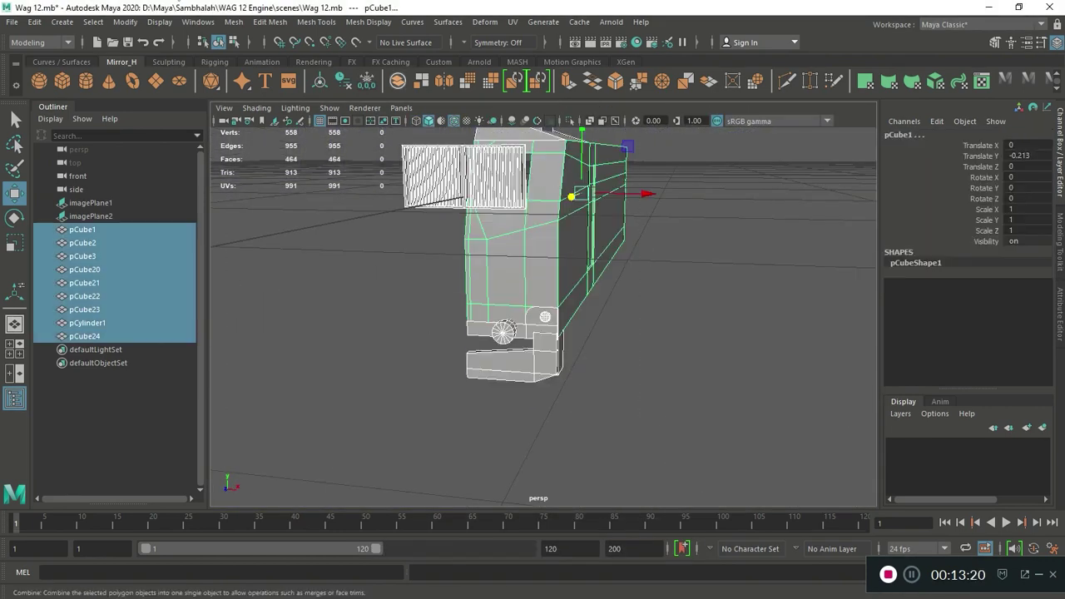
{"action": "left_click", "coordinate": [34, 21]}
{"action": "left_click", "coordinate": [237, 157]}
- Switch to face selection and pick faces on the body and side blocks
{"action": "scroll", "coordinate": [549, 321], "scroll_direction": "up", "scroll_amount": 5}
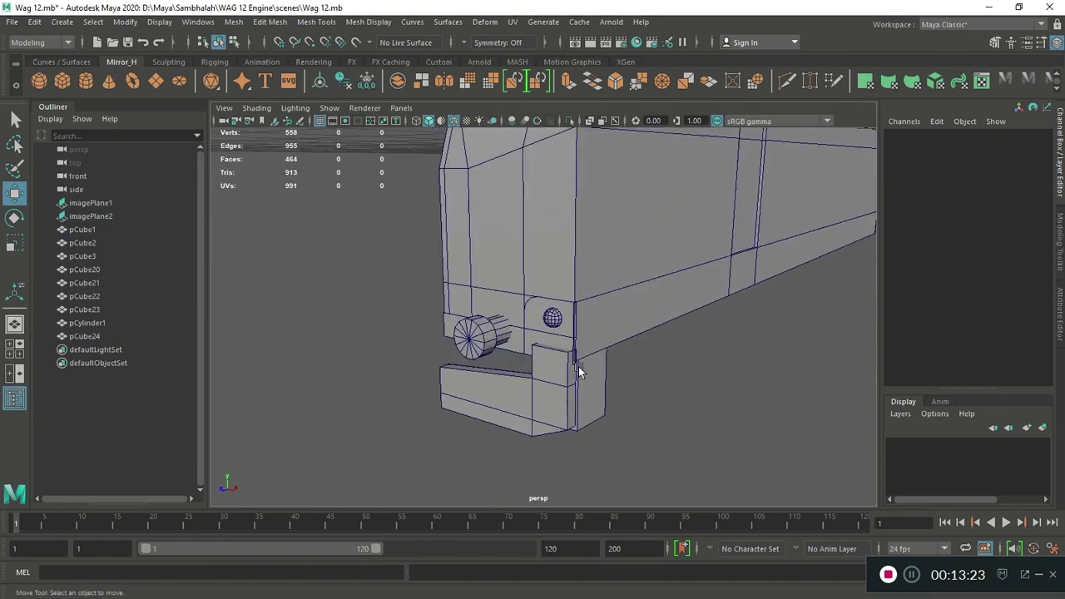
{"action": "left_click", "coordinate": [528, 328]}
{"action": "mouse_move", "coordinate": [528, 330]}
{"action": "left_mouse_down", "text": "alt"}
{"action": "mouse_move", "coordinate": [577, 357]}
{"action": "mouse_move", "coordinate": [361, 424]}
{"action": "mouse_move", "coordinate": [547, 361]}
{"action": "left_mouse_up", "text": "alt"}
{"action": "right_click", "coordinate": [316, 287]}
{"action": "left_click", "coordinate": [303, 256]}
{"action": "left_click", "coordinate": [350, 420]}
{"action": "right_click", "coordinate": [541, 268]}
- Boolean-union the side block and dome lamp into one mesh, pCube25
{"action": "right_click_drag", "start_coordinate": [546, 397], "coordinate": [591, 200]}
{"action": "left_click_drag", "start_coordinate": [760, 311], "coordinate": [631, 330], "text": "alt"}
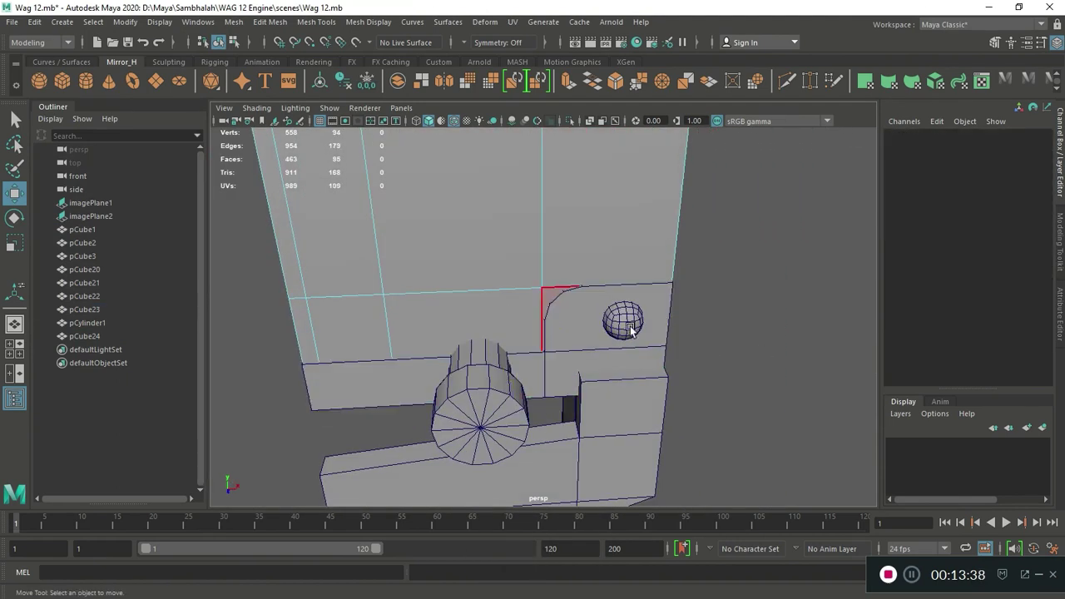
{"action": "right_click_drag", "start_coordinate": [631, 330], "coordinate": [694, 203]}
{"action": "left_click", "coordinate": [577, 369]}
{"action": "left_click", "coordinate": [622, 325], "text": "shift"}
{"action": "right_click_drag", "start_coordinate": [622, 325], "coordinate": [621, 521], "text": "shift"}
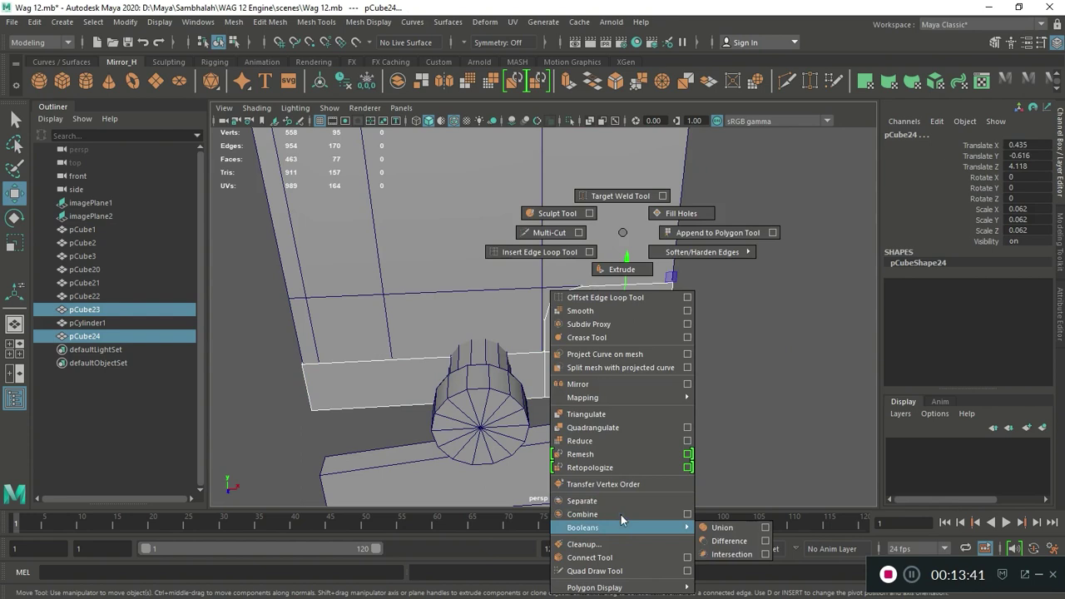
{"action": "left_click", "coordinate": [722, 528]}
- Separate the merged mesh so the dome becomes its own mesh again, polySurface2
{"action": "right_click_drag", "start_coordinate": [622, 274], "coordinate": [657, 202]}
{"action": "mouse_move", "coordinate": [658, 202]}
{"action": "left_mouse_down", "text": "alt"}
{"action": "mouse_move", "coordinate": [619, 276]}
{"action": "mouse_move", "coordinate": [654, 366]}
{"action": "left_mouse_up", "text": "alt"}
{"action": "key", "text": "F11"}
{"action": "key", "text": "4"}
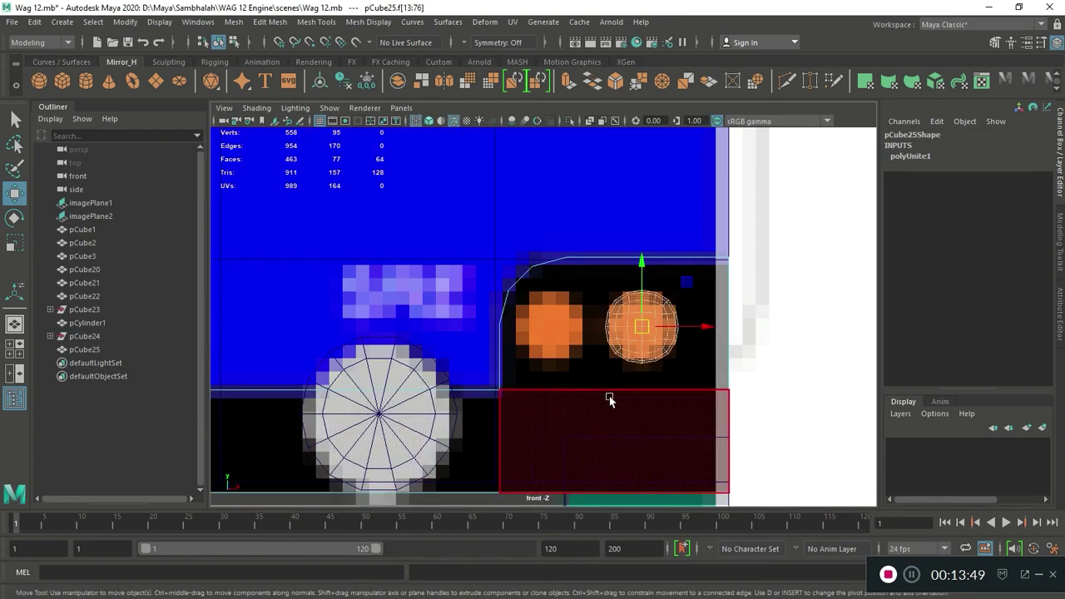
{"action": "left_click_drag", "start_coordinate": [696, 326], "coordinate": [609, 326]}
{"action": "key", "text": "ctrl+z"}
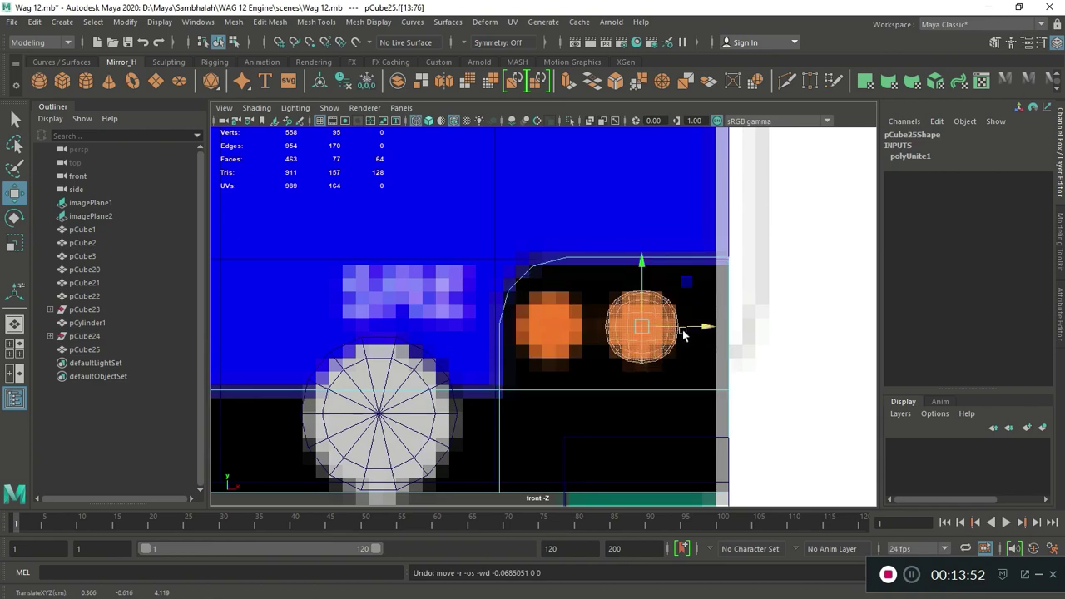
{"action": "left_click", "coordinate": [779, 266]}
{"action": "left_click_drag", "start_coordinate": [779, 266], "coordinate": [651, 315]}
{"action": "left_click", "coordinate": [696, 284]}
{"action": "mouse_move", "coordinate": [696, 232]}
{"action": "right_mouse_down", "text": "shift"}
{"action": "mouse_move", "coordinate": [696, 515]}
{"action": "mouse_move", "coordinate": [696, 501]}
{"action": "right_mouse_up", "text": "shift"}
{"action": "key", "text": "space"}
{"action": "key", "text": "space"}
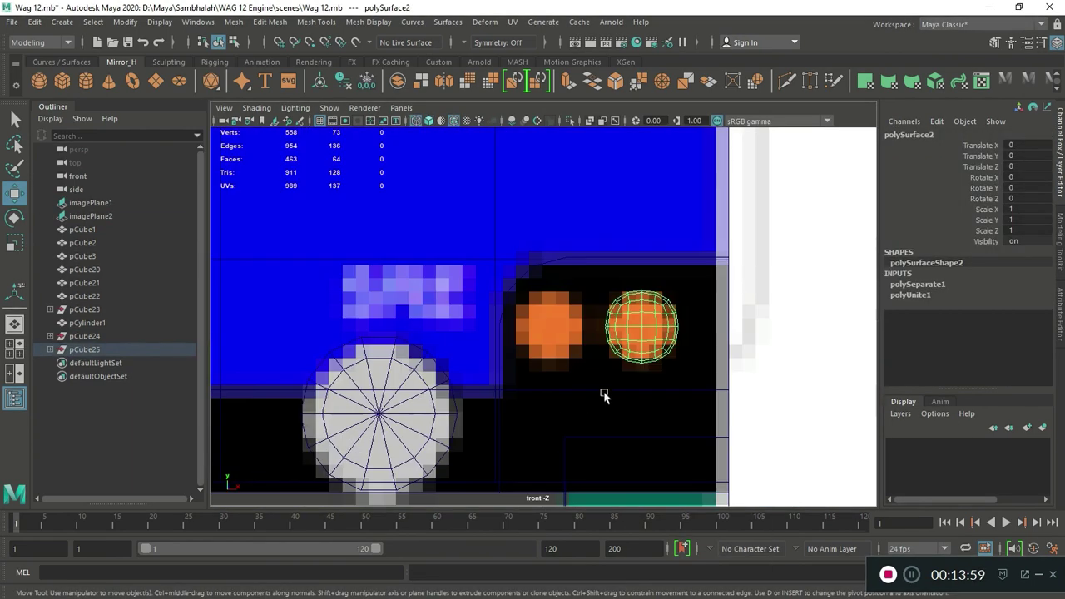
- Centre the dome's pivot and place a second dome over the left orange lamp in front view
{"action": "left_click", "coordinate": [125, 22]}
{"action": "left_click", "coordinate": [186, 120]}
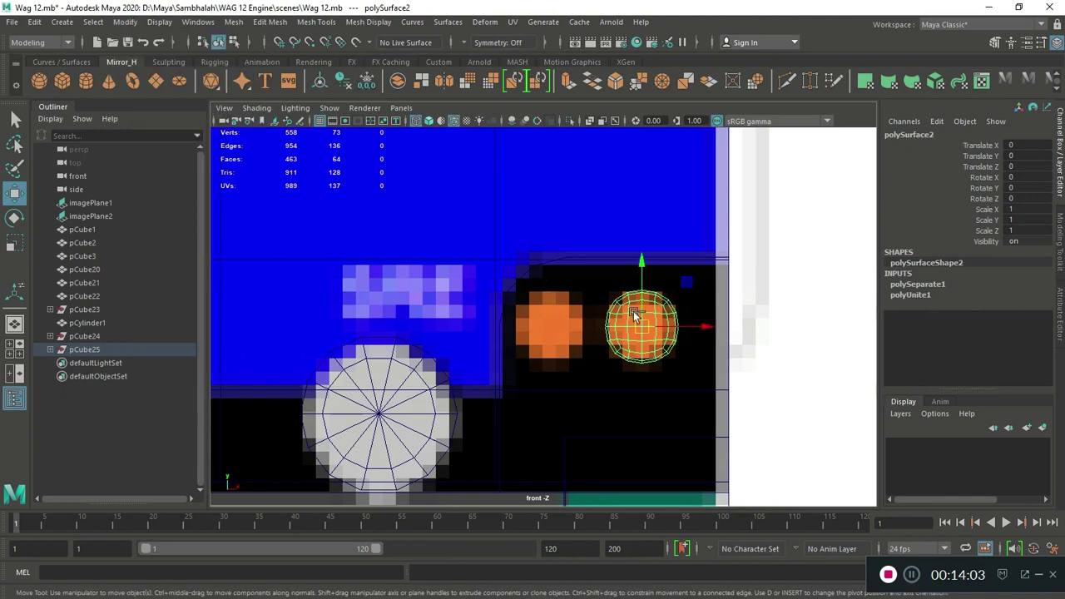
{"action": "mouse_move", "coordinate": [713, 331]}
{"action": "left_mouse_down"}
{"action": "mouse_move", "coordinate": [607, 329]}
{"action": "mouse_move", "coordinate": [613, 314]}
{"action": "left_mouse_up"}
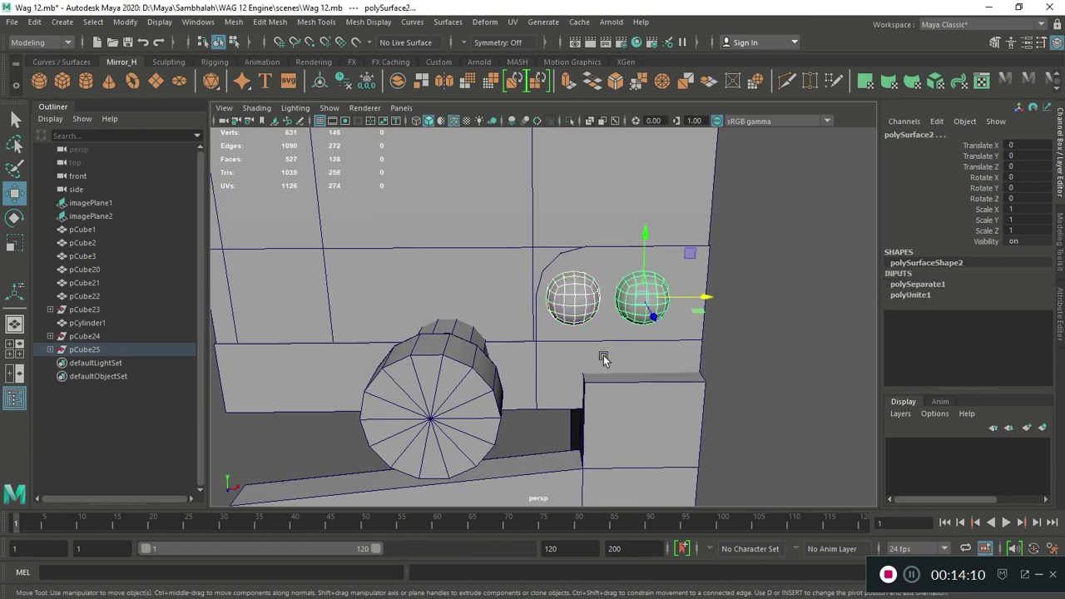
{"action": "left_click_drag", "start_coordinate": [604, 358], "coordinate": [586, 392]}
{"action": "left_click_drag", "start_coordinate": [688, 332], "coordinate": [690, 332]}
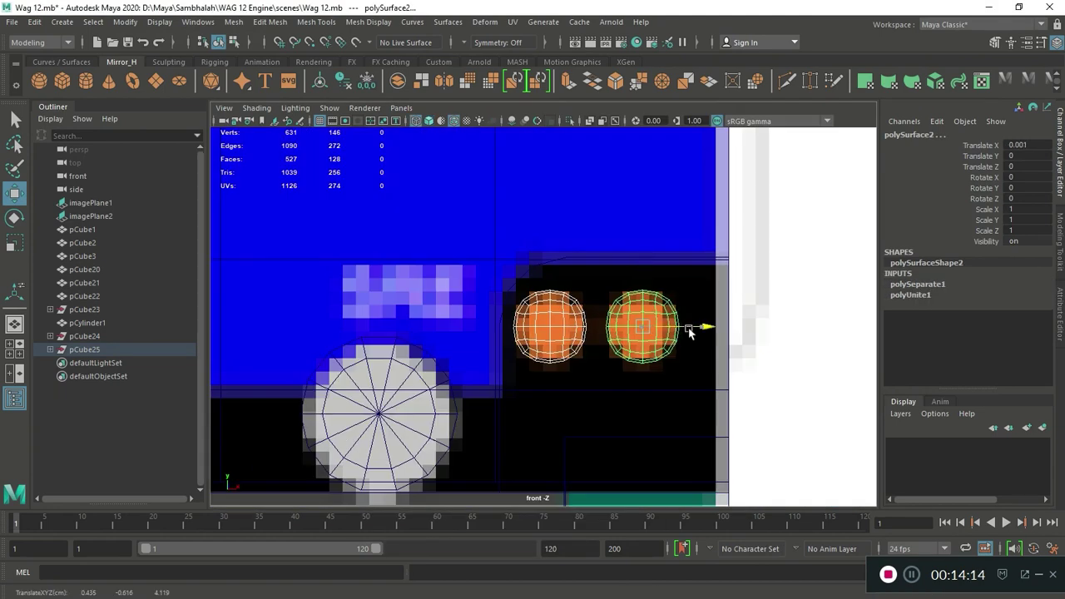
{"action": "left_click_drag", "start_coordinate": [764, 239], "coordinate": [627, 343]}
- Combine the side block and both domes into a single mesh, polySurface3
{"action": "right_click_drag", "start_coordinate": [703, 279], "coordinate": [684, 517], "text": "shift"}
{"action": "left_click", "coordinate": [714, 323]}
{"action": "left_click", "coordinate": [635, 266]}
{"action": "left_click", "coordinate": [34, 21]}
- Clear polySurface3's history, check the model in four views, and save Wag 12.mb
{"action": "left_click", "coordinate": [250, 159]}
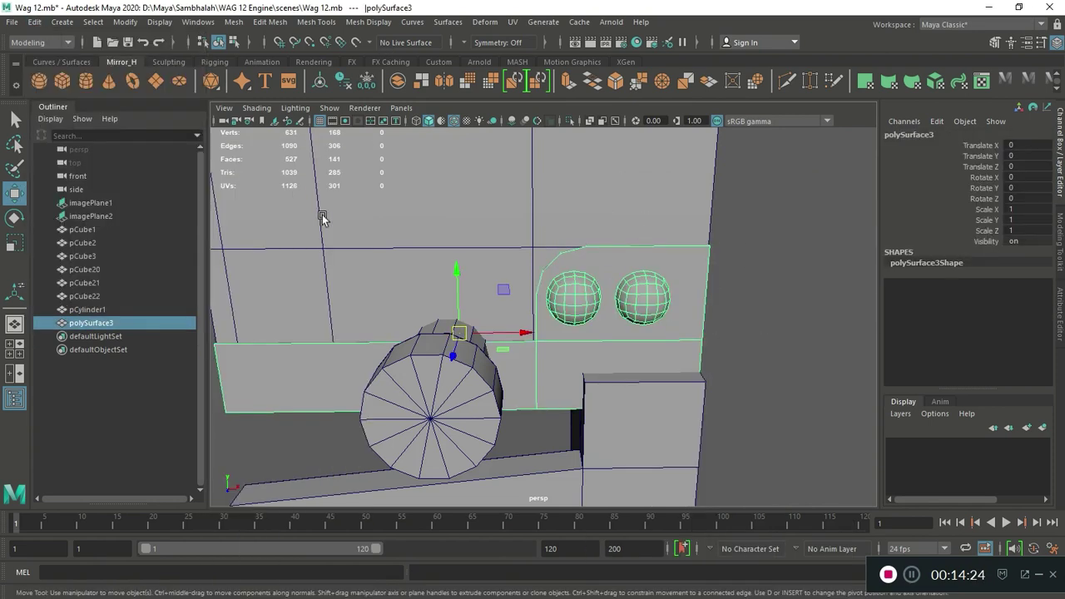
{"action": "left_click", "coordinate": [785, 316]}
{"action": "mouse_move", "coordinate": [785, 316]}
{"action": "left_mouse_down", "text": "alt"}
{"action": "mouse_move", "coordinate": [589, 340]}
{"action": "mouse_move", "coordinate": [513, 364]}
{"action": "left_mouse_up", "text": "alt"}
{"action": "key", "text": "space"}
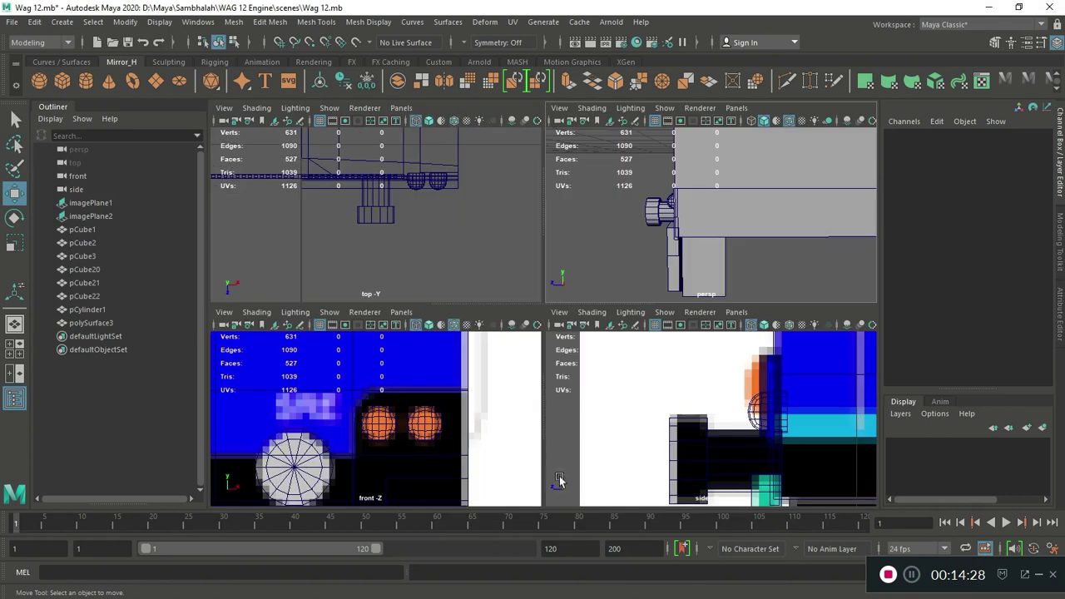
{"action": "left_click", "coordinate": [666, 425]}
{"action": "middle_click_drag", "start_coordinate": [665, 425], "coordinate": [588, 395], "text": "alt"}
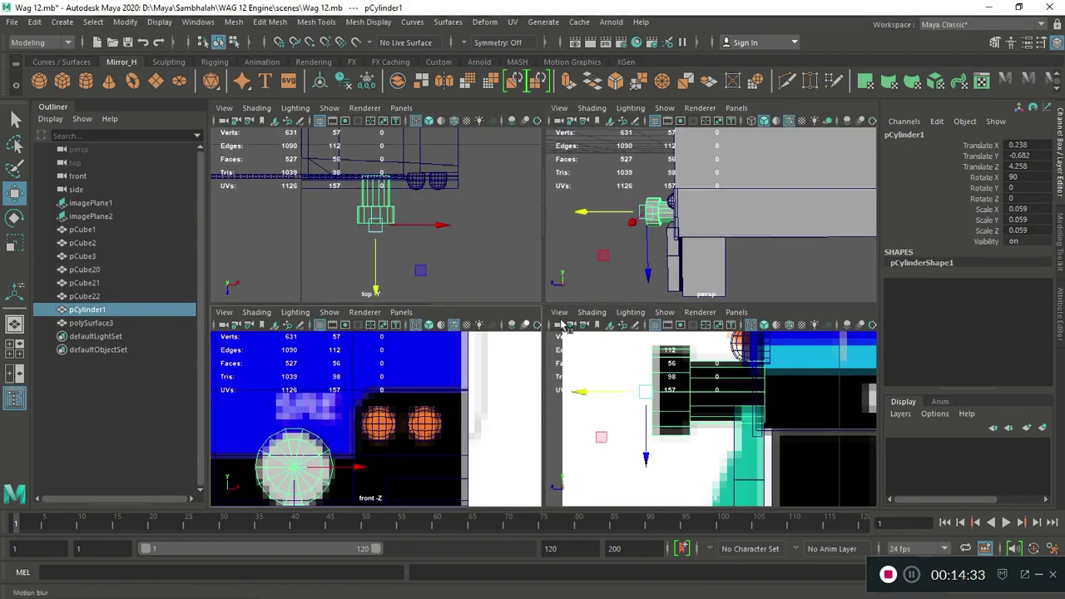
{"action": "key", "text": "space"}
{"action": "left_click_drag", "start_coordinate": [567, 253], "coordinate": [641, 343], "text": "alt"}
{"action": "left_click", "coordinate": [641, 342]}
{"action": "key", "text": "ctrl+s"}
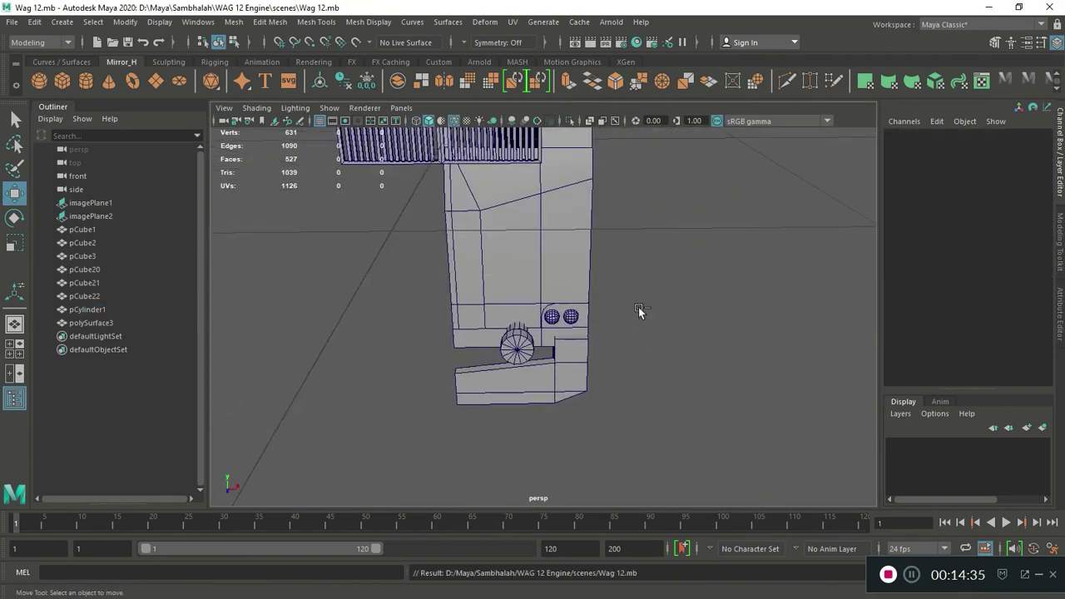